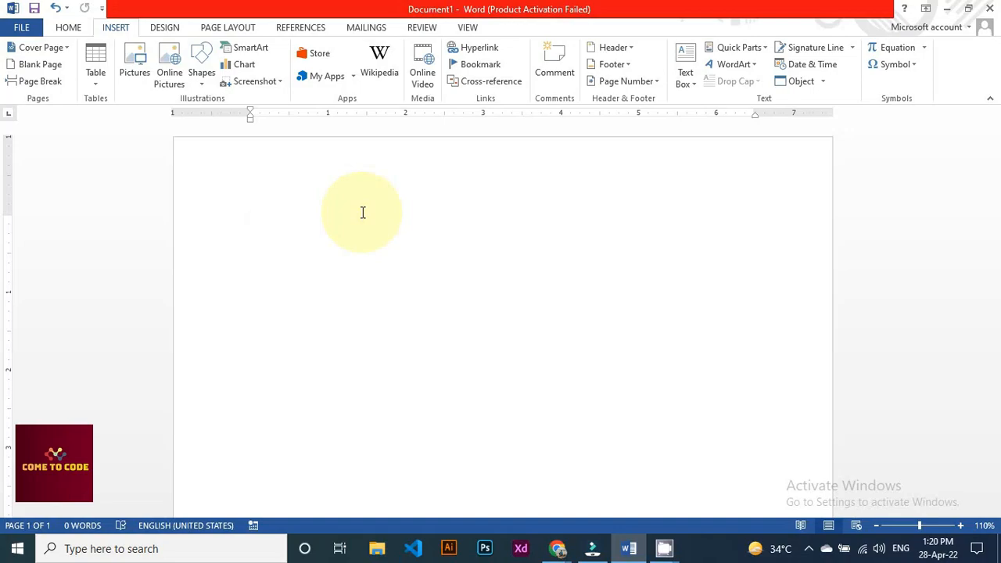
Generate a sample paragraph with =rand(1) and append 'Click here' to its end
{"action": "type", "text": "=rand("}
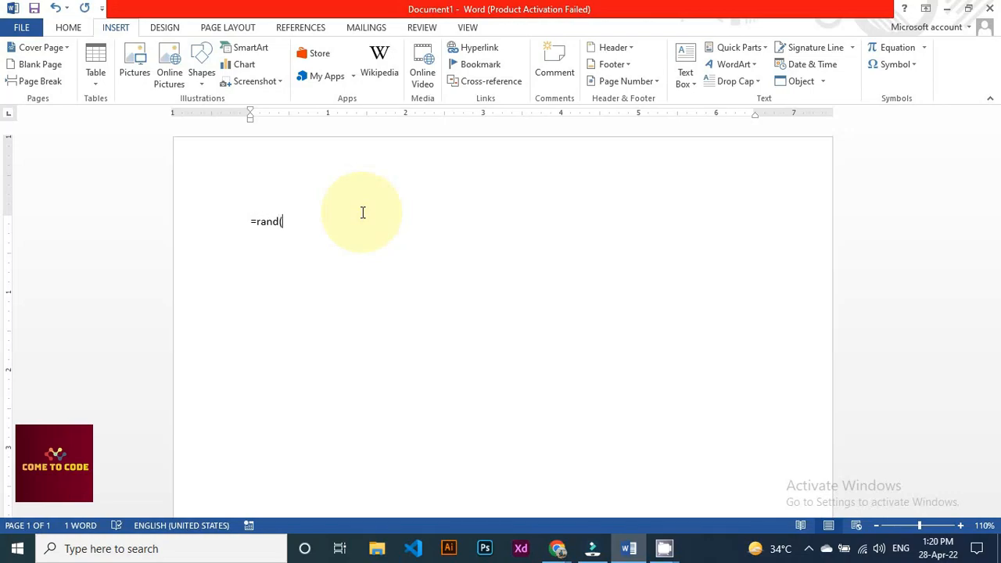
{"action": "type", "text": "1)"}
{"action": "key", "text": "Return"}
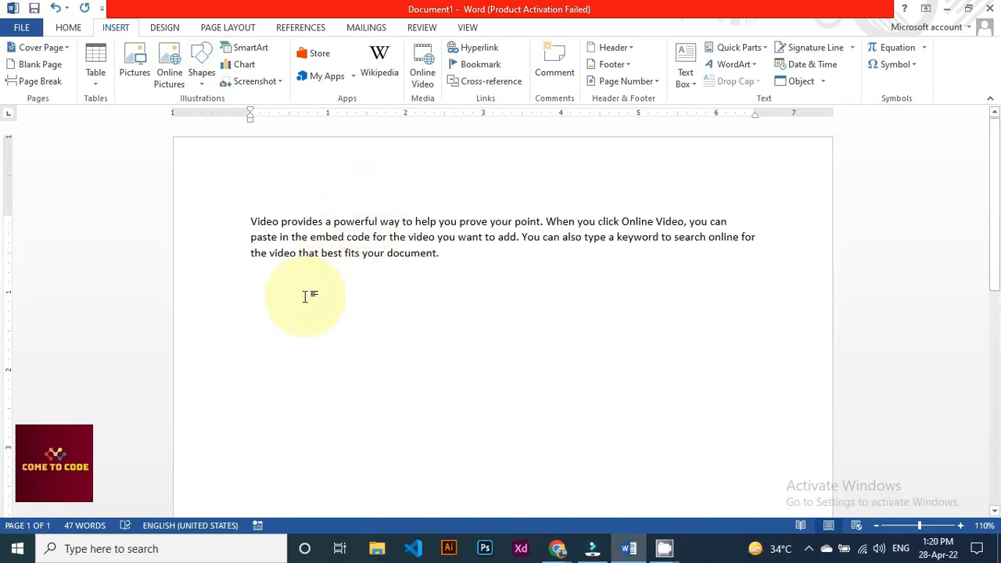
{"action": "left_click", "coordinate": [451, 266]}
{"action": "type", "text": "Click "}
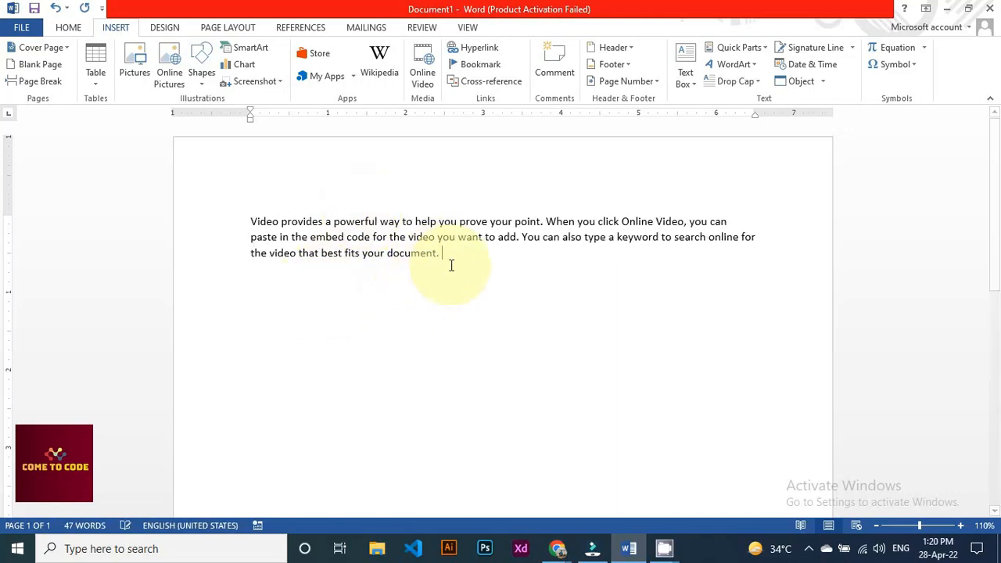
{"action": "type", "text": "here"}
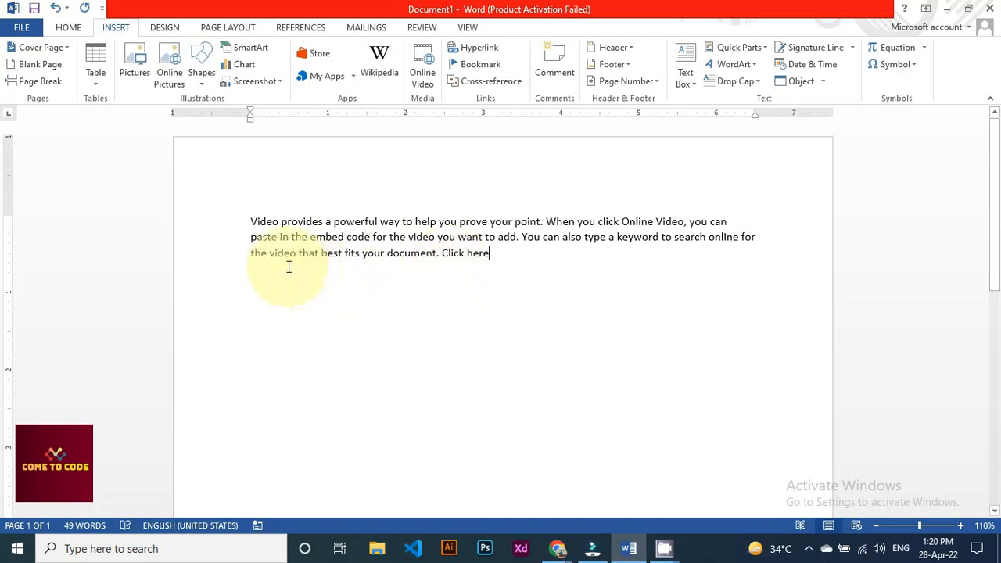
Add a bold 'Mouse' heading above the paragraph, then select the words 'Click here'
{"action": "left_click", "coordinate": [251, 222]}
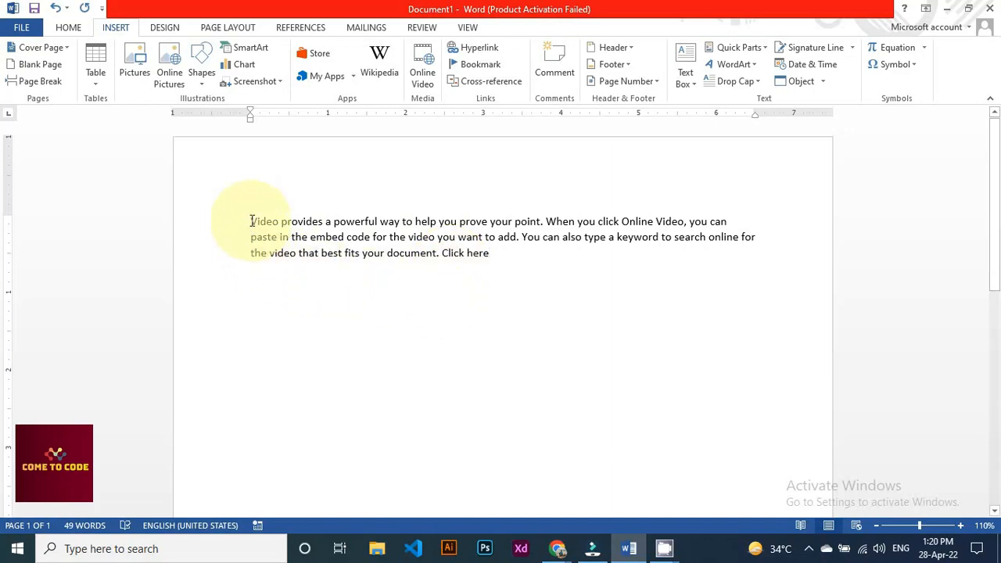
{"action": "key", "text": "Return"}
{"action": "key", "text": "Up"}
{"action": "type", "text": "Mouse"}
{"action": "key", "text": "shift+Home"}
{"action": "key", "text": "ctrl+b"}
{"action": "left_click", "coordinate": [422, 346]}
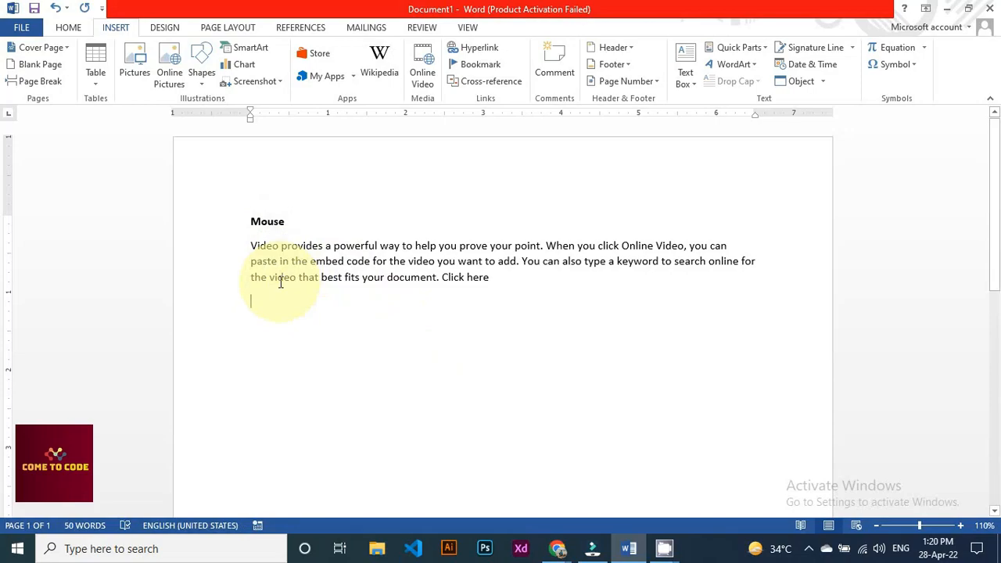
{"action": "left_click_drag", "start_coordinate": [490, 278], "coordinate": [450, 281]}
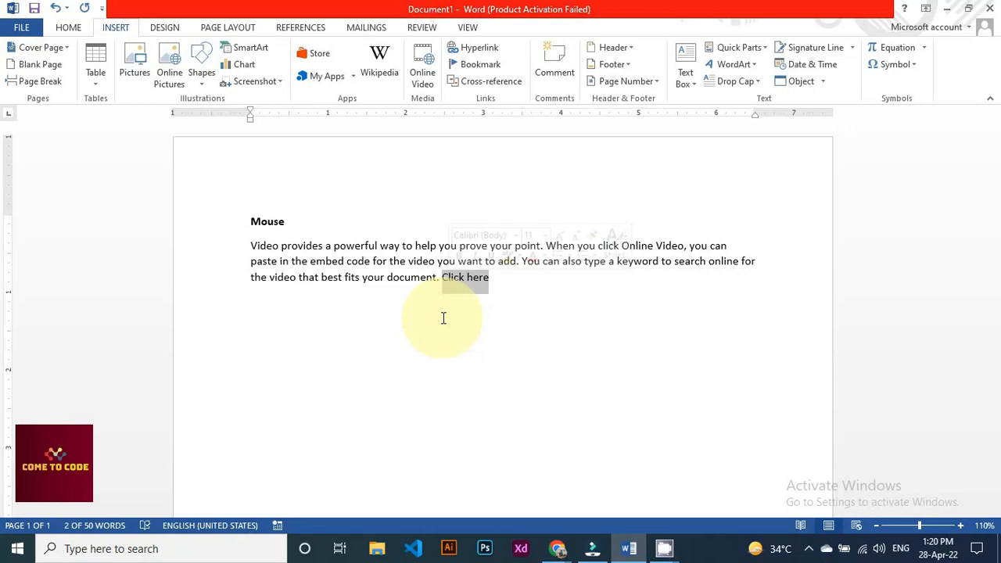
{"action": "left_click", "coordinate": [461, 280]}
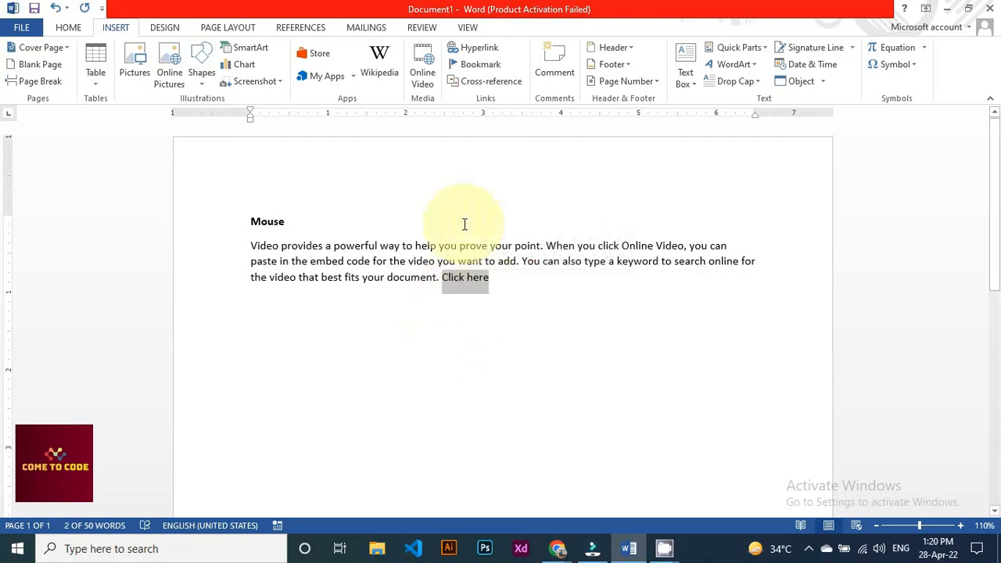
{"action": "left_click", "coordinate": [471, 49]}
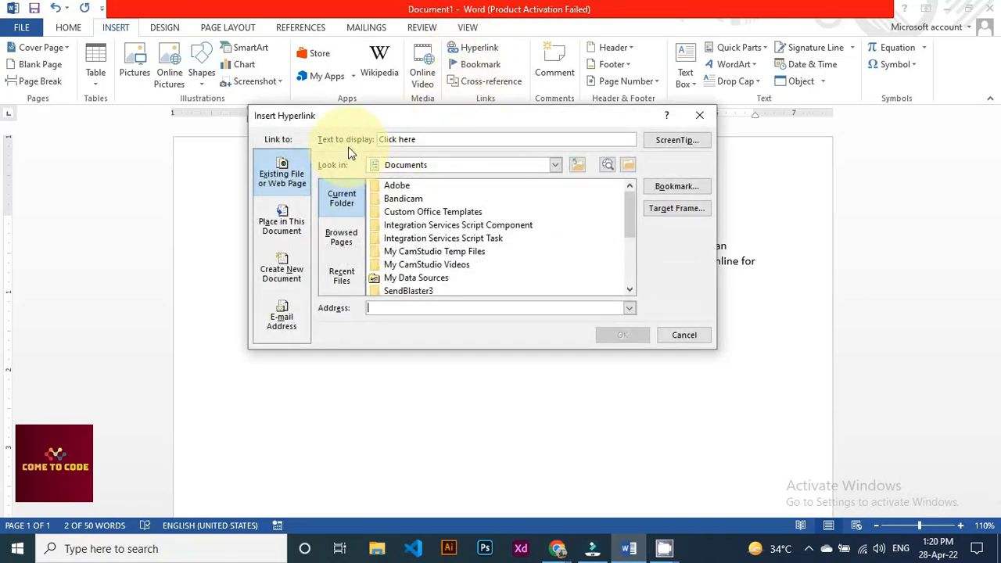
{"action": "left_click_drag", "start_coordinate": [401, 118], "coordinate": [456, 162]}
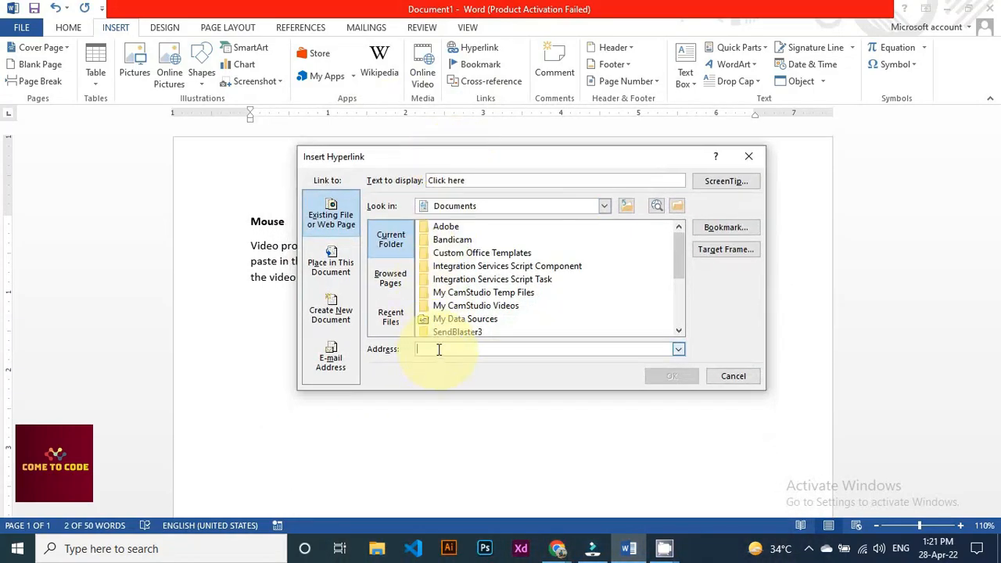
{"action": "mouse_move", "coordinate": [557, 548]}
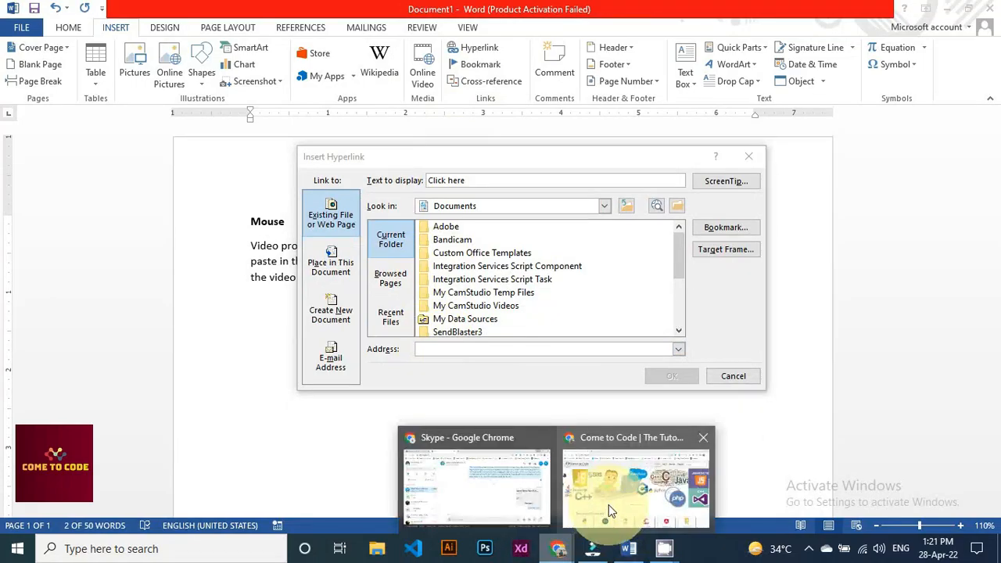
{"action": "left_click", "coordinate": [605, 508]}
{"action": "left_click", "coordinate": [234, 42]}
{"action": "key", "text": "ctrl+c"}
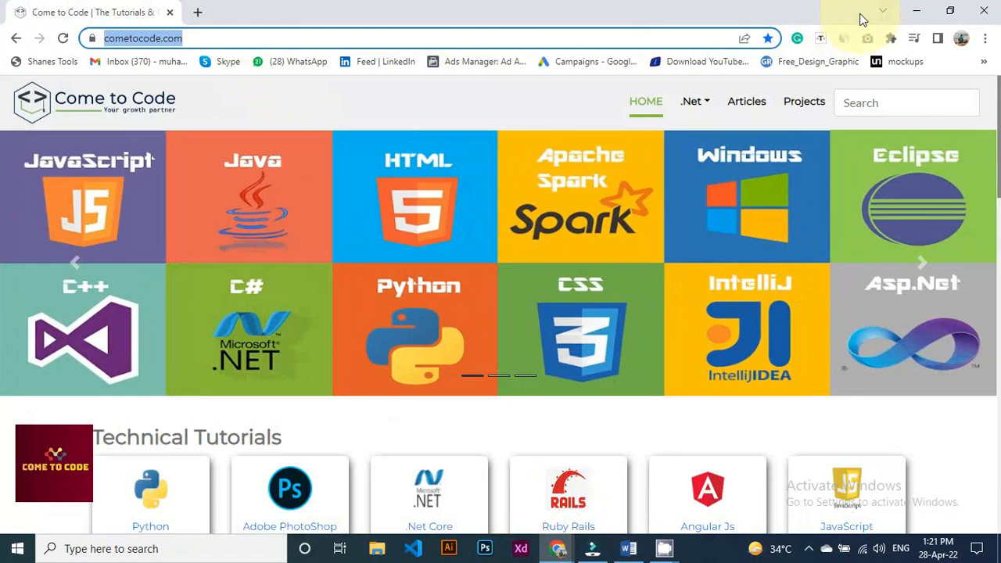
{"action": "left_click", "coordinate": [915, 11]}
{"action": "key", "text": "ctrl+v"}
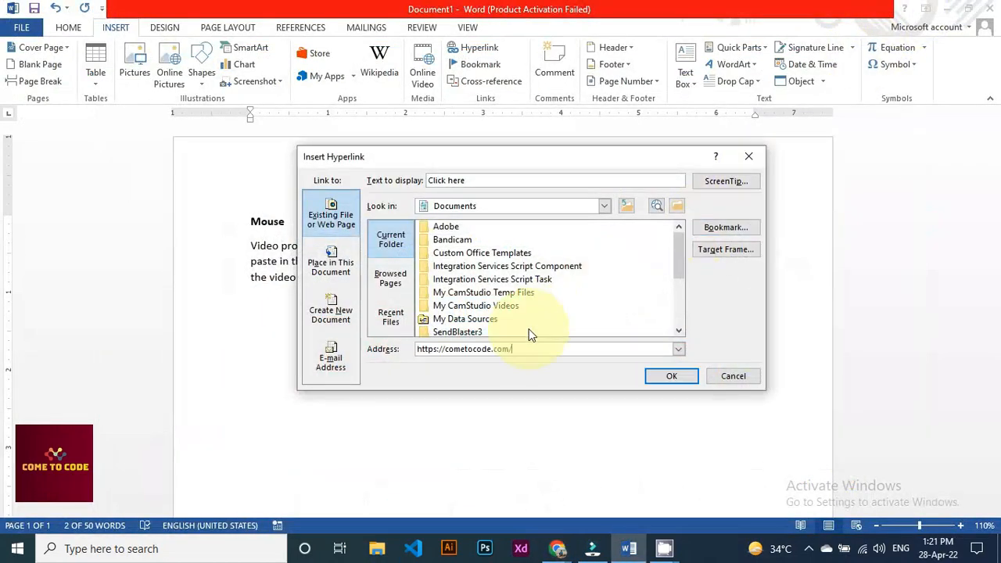
{"action": "left_click", "coordinate": [666, 378]}
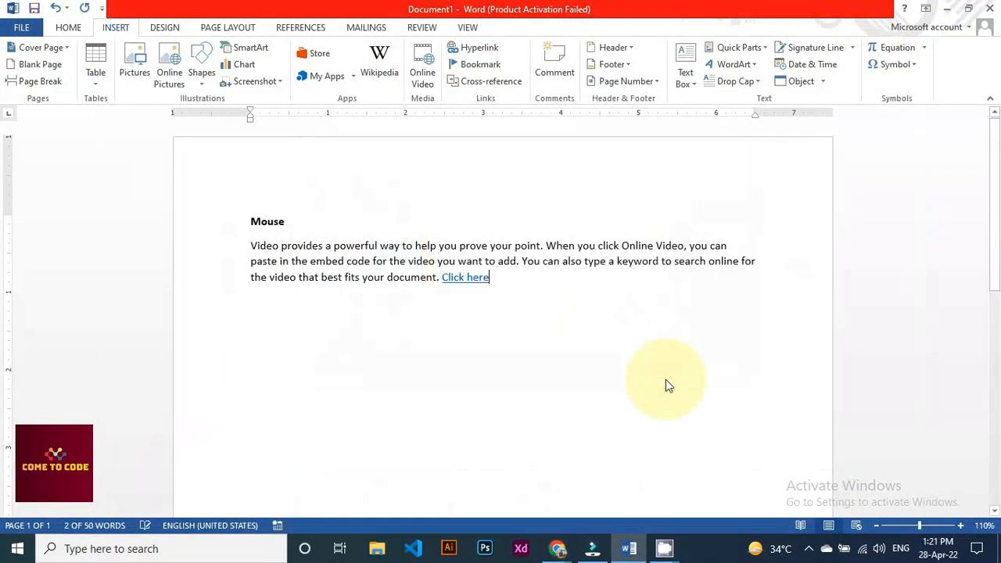
Ctrl+Click the 'Click here' link to open cometocode.com in Microsoft Edge
{"action": "mouse_move", "coordinate": [446, 284]}
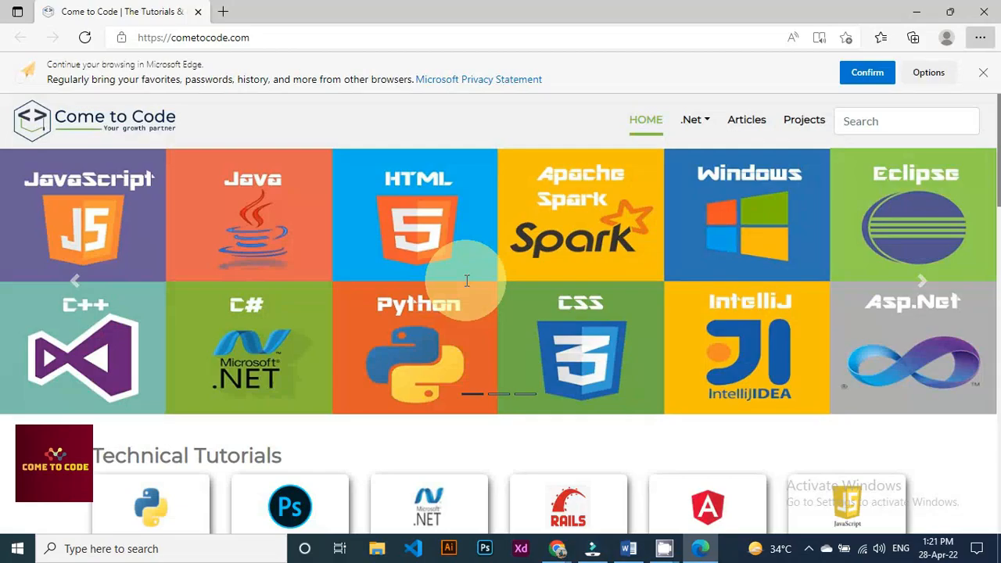
Scroll through the Come to Code homepage, then close the Edge window
{"action": "scroll", "coordinate": [503, 275], "scroll_direction": "down", "scroll_amount": 3}
{"action": "scroll", "coordinate": [502, 273], "scroll_direction": "down", "scroll_amount": 7}
{"action": "scroll", "coordinate": [502, 273], "scroll_direction": "up", "scroll_amount": 9}
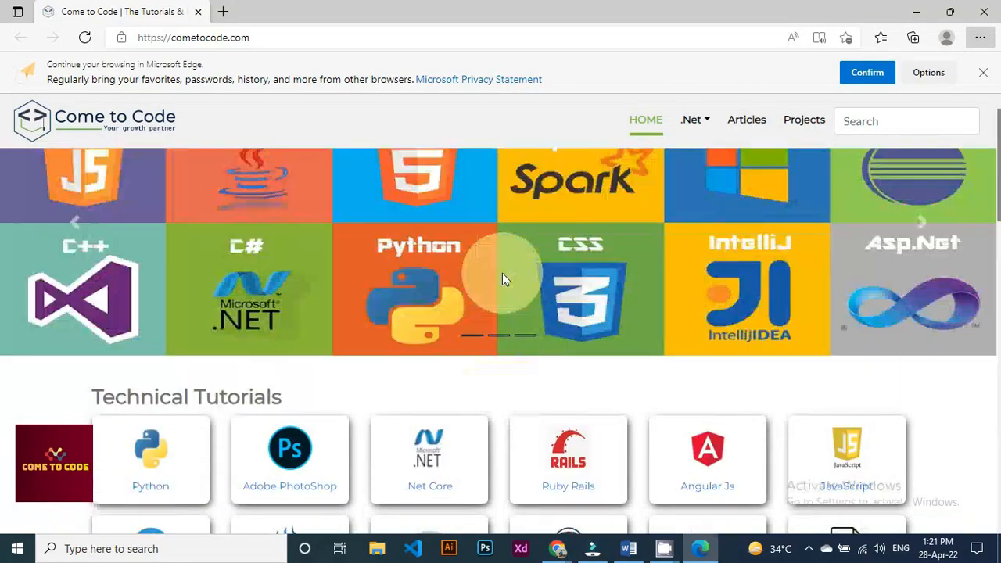
{"action": "scroll", "coordinate": [502, 273], "scroll_direction": "up", "scroll_amount": 1}
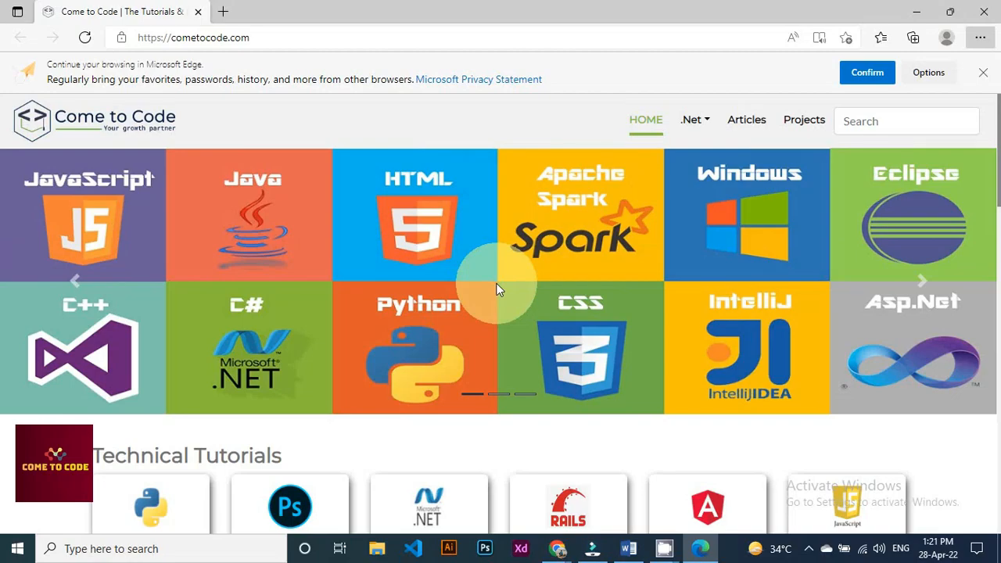
{"action": "left_click", "coordinate": [984, 12]}
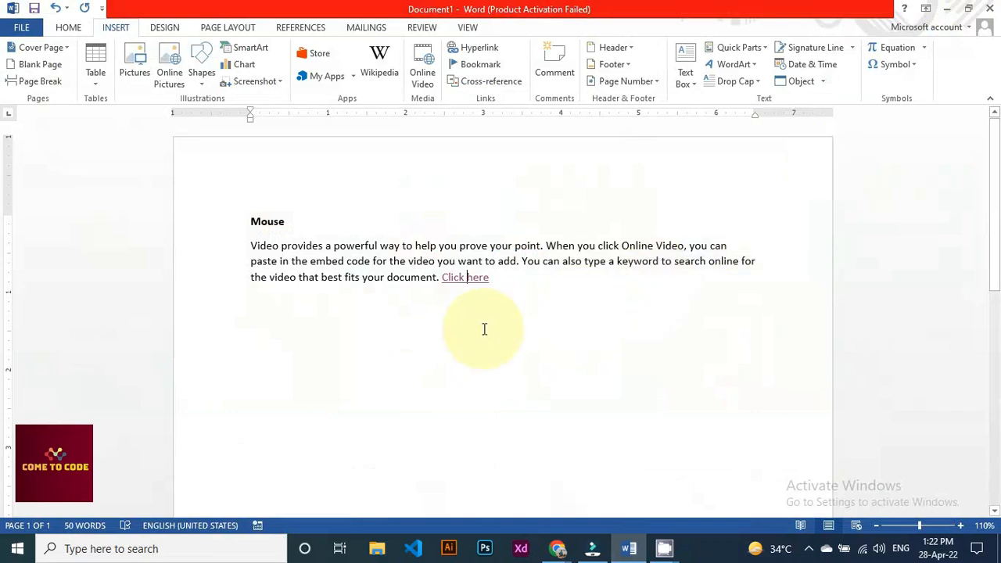
Delete all existing text and generate five sample paragraphs with =rand(5)
{"action": "key", "text": "ctrl+a"}
{"action": "key", "text": "Delete"}
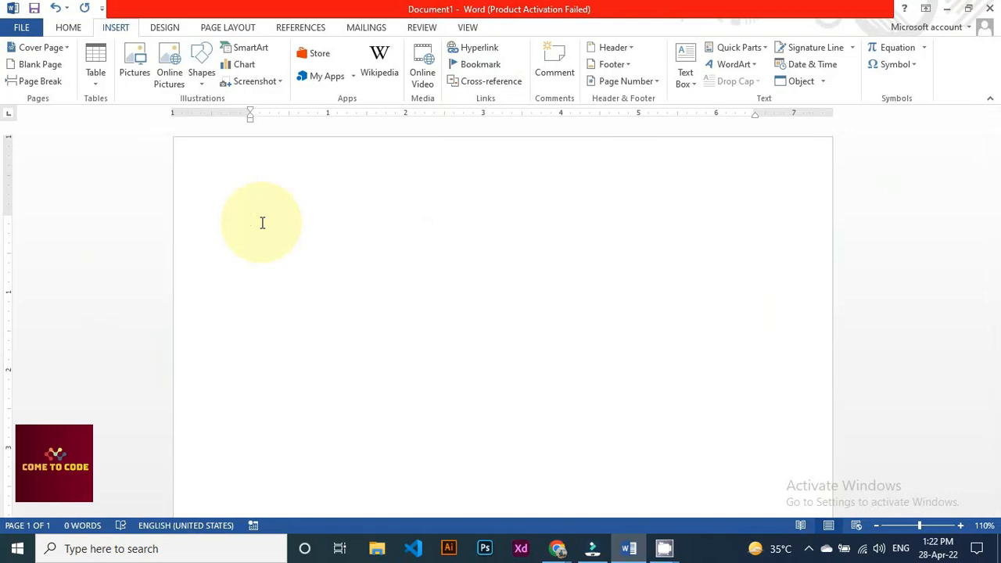
{"action": "type", "text": "=r"}
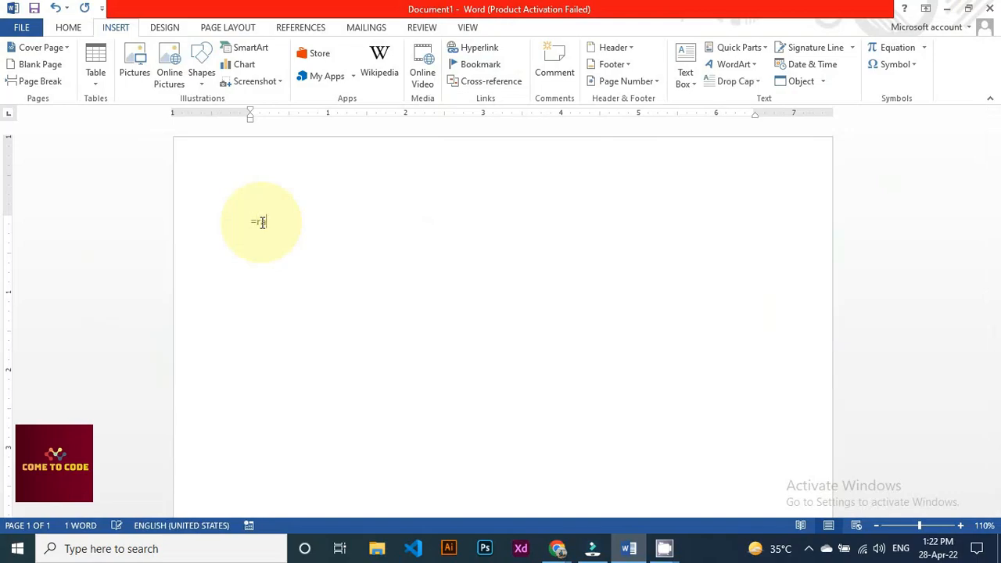
{"action": "type", "text": "and(5)"}
{"action": "key", "text": "Return"}
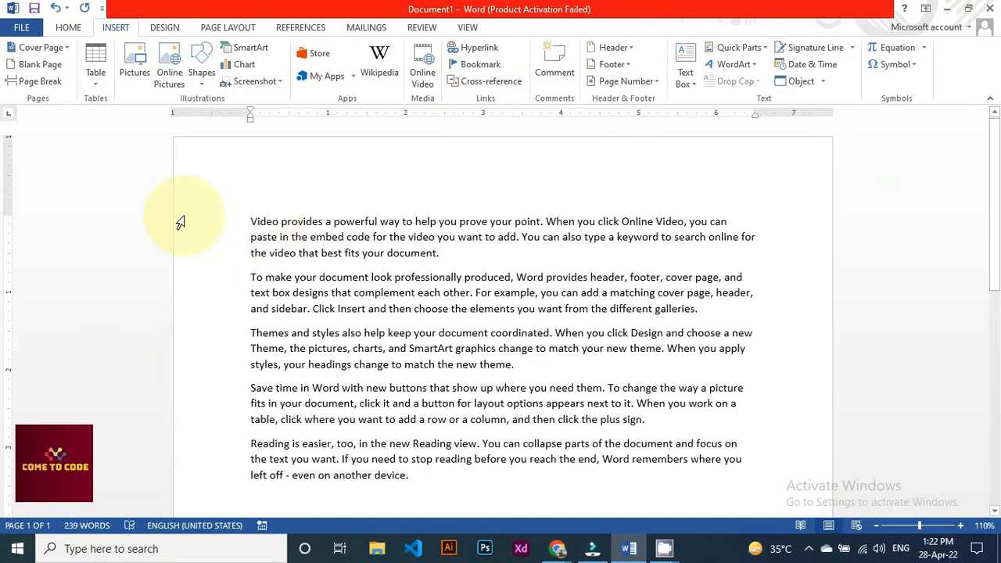
{"action": "left_click", "coordinate": [250, 222]}
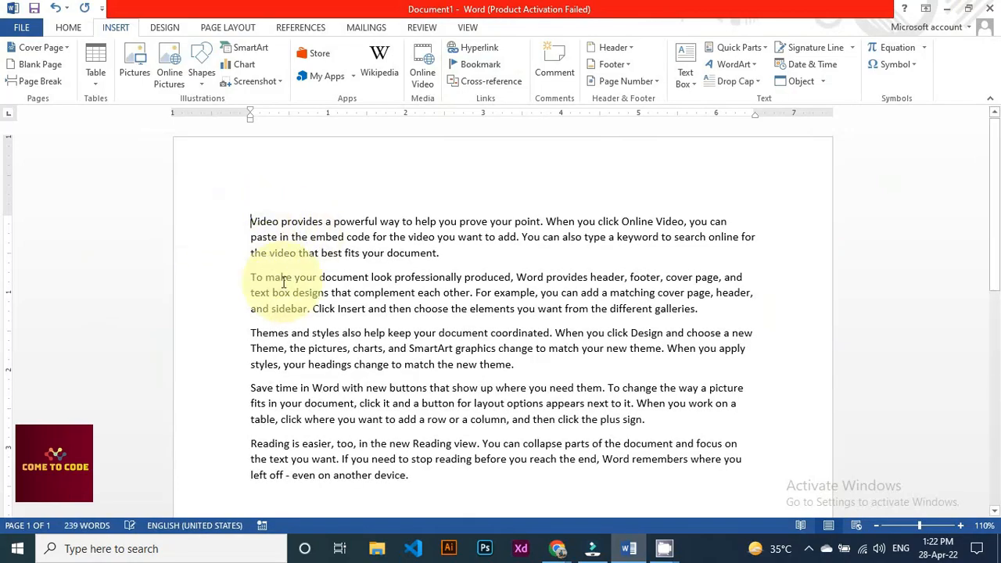
{"action": "scroll", "coordinate": [284, 275], "scroll_direction": "down", "scroll_amount": 2}
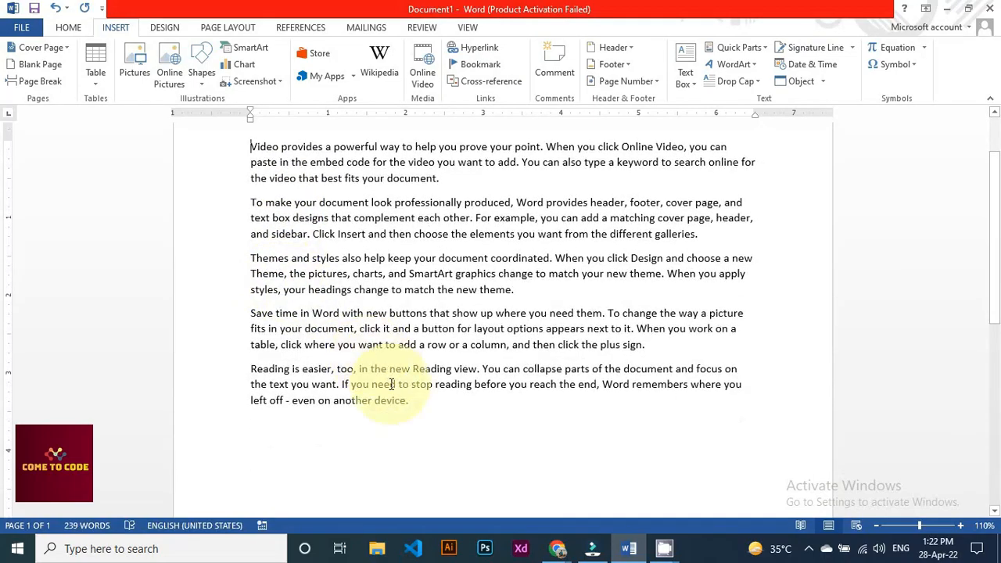
Append twenty more sample paragraphs with =rand(20) at the document's end
{"action": "key", "text": "ctrl+End"}
{"action": "type", "text": "=ran"}
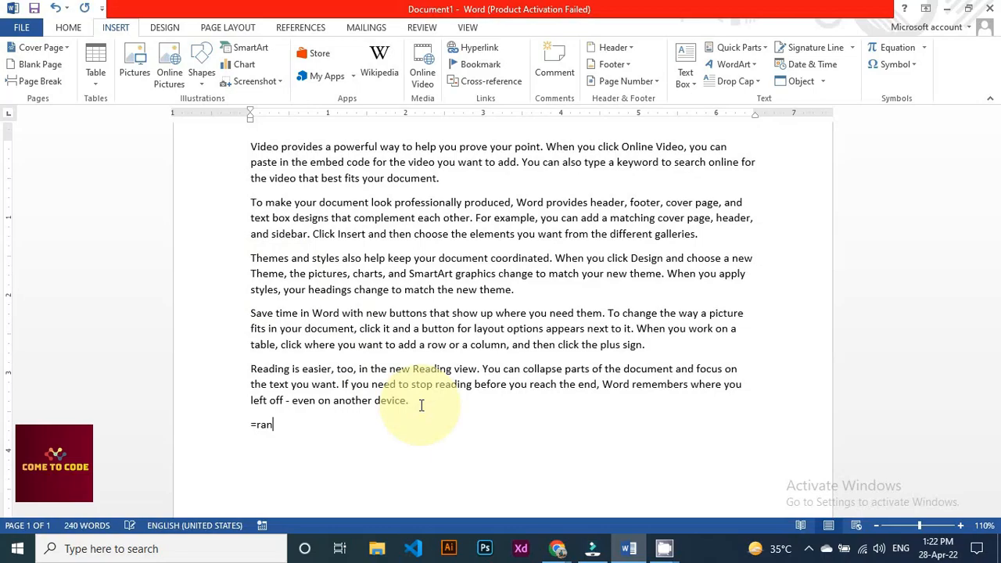
{"action": "type", "text": "d(20)"}
{"action": "key", "text": "Return"}
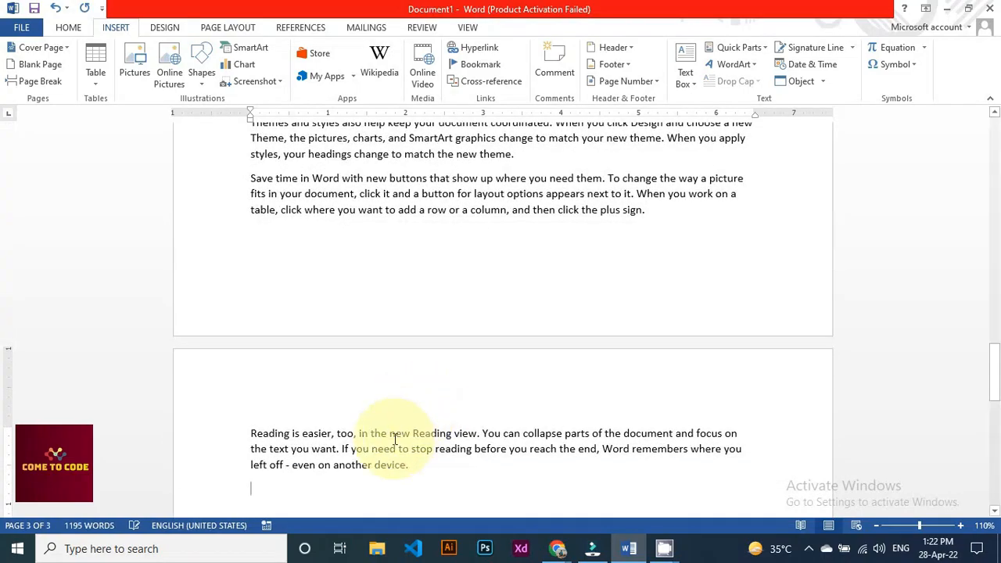
{"action": "scroll", "coordinate": [388, 426], "scroll_direction": "up", "scroll_amount": 10}
{"action": "scroll", "coordinate": [383, 386], "scroll_direction": "up", "scroll_amount": 10}
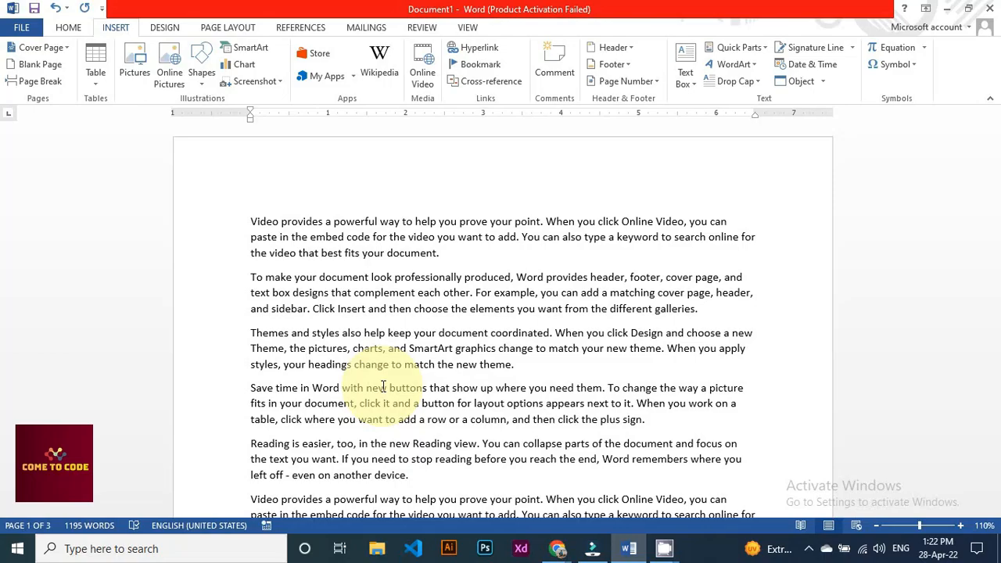
{"action": "scroll", "coordinate": [383, 386], "scroll_direction": "down", "scroll_amount": 15}
{"action": "scroll", "coordinate": [390, 407], "scroll_direction": "down", "scroll_amount": 15}
{"action": "scroll", "coordinate": [390, 406], "scroll_direction": "up", "scroll_amount": 5}
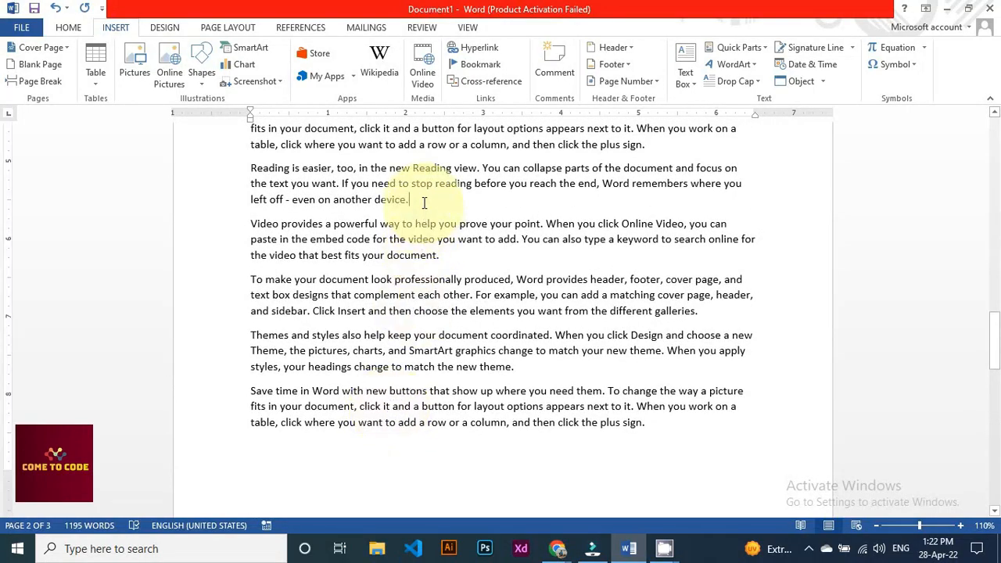
{"action": "scroll", "coordinate": [425, 205], "scroll_direction": "up", "scroll_amount": 2}
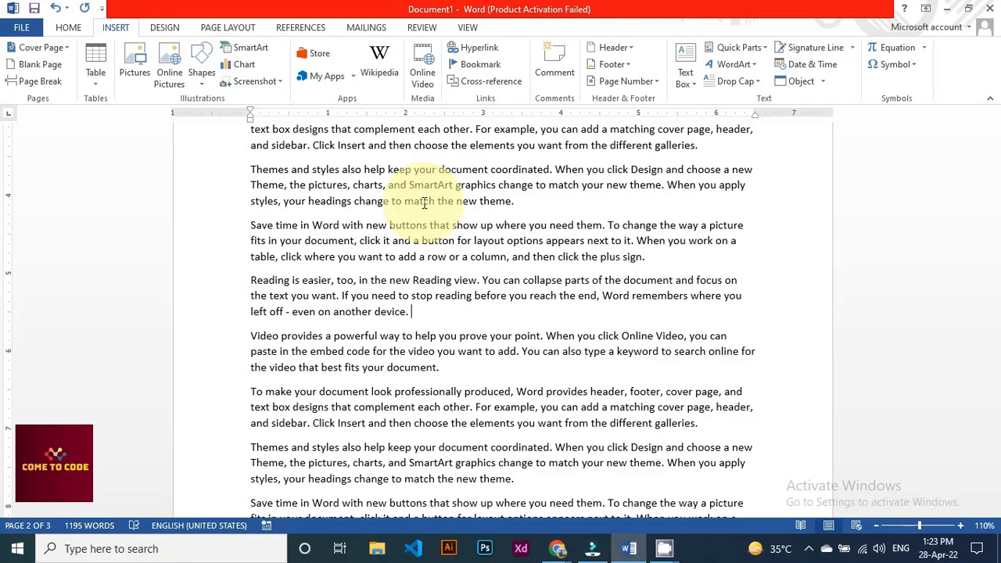
Add a Heading 1 'Start' line after 'another device.' and select it
{"action": "key", "text": "Return"}
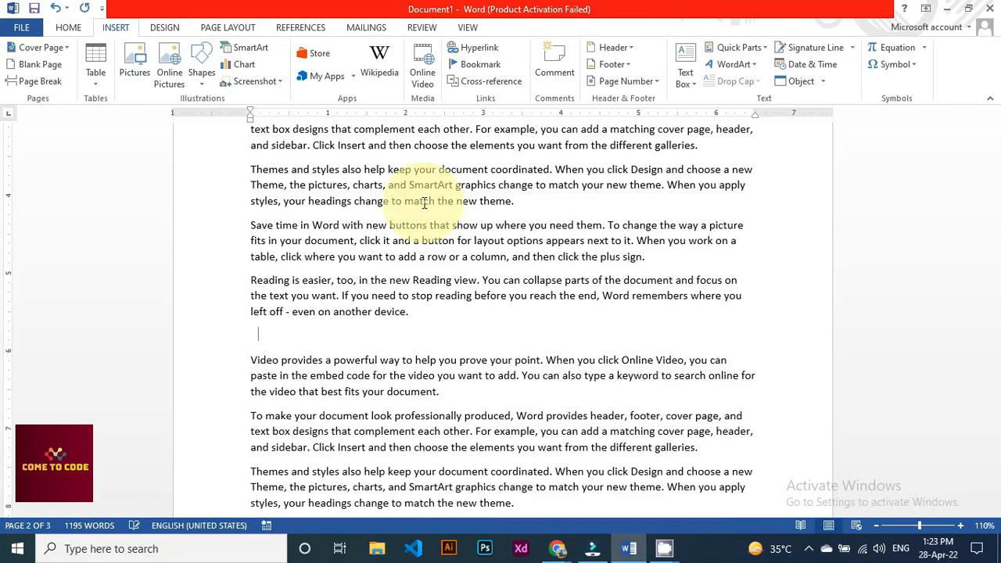
{"action": "type", "text": "Start"}
{"action": "key", "text": "shift+Home"}
{"action": "left_click", "coordinate": [68, 27]}
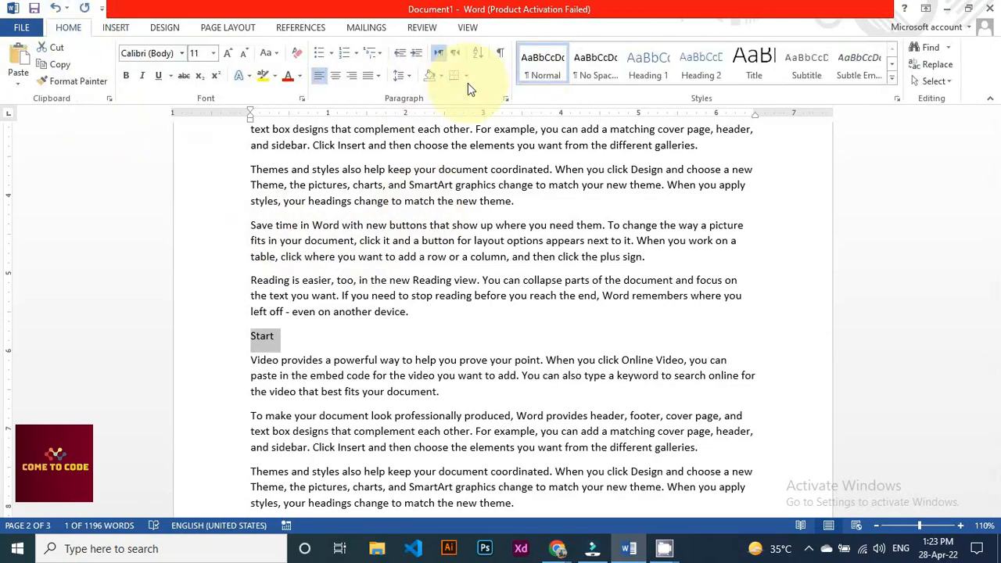
{"action": "left_click", "coordinate": [641, 71]}
{"action": "left_click", "coordinate": [303, 345]}
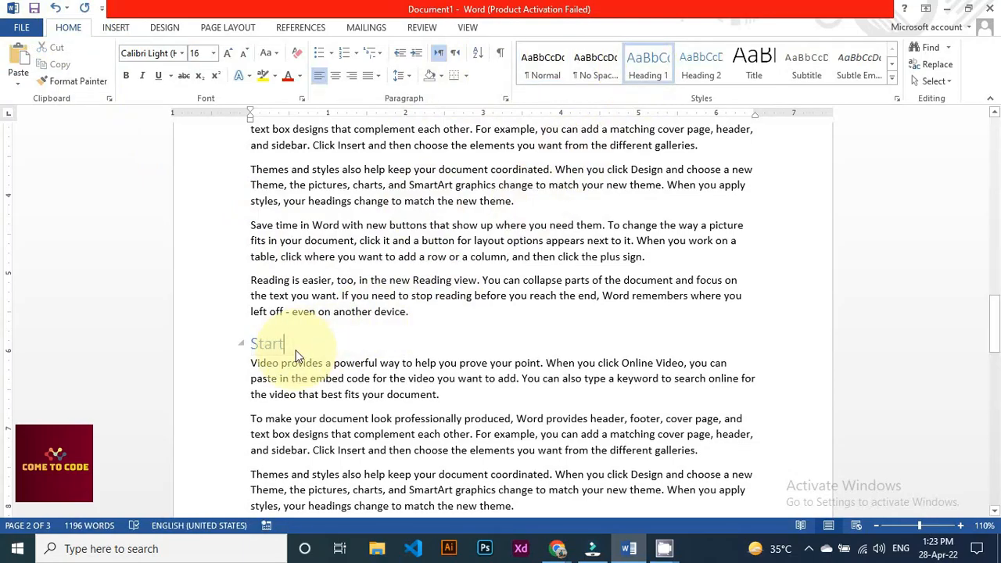
{"action": "left_click", "coordinate": [123, 30]}
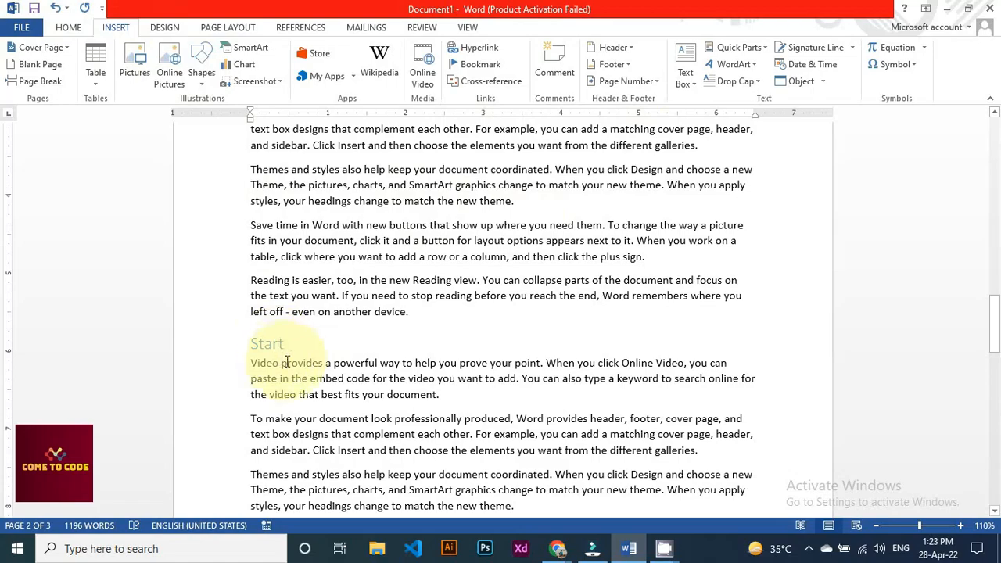
{"action": "double_click", "coordinate": [262, 344]}
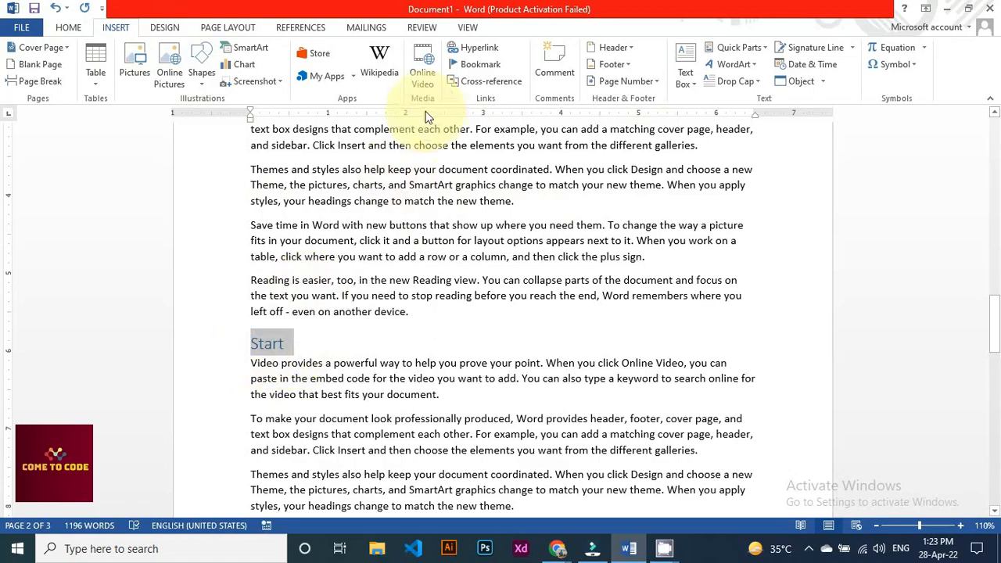
Add a bookmark named 'start' on the Start heading
{"action": "left_click", "coordinate": [468, 62]}
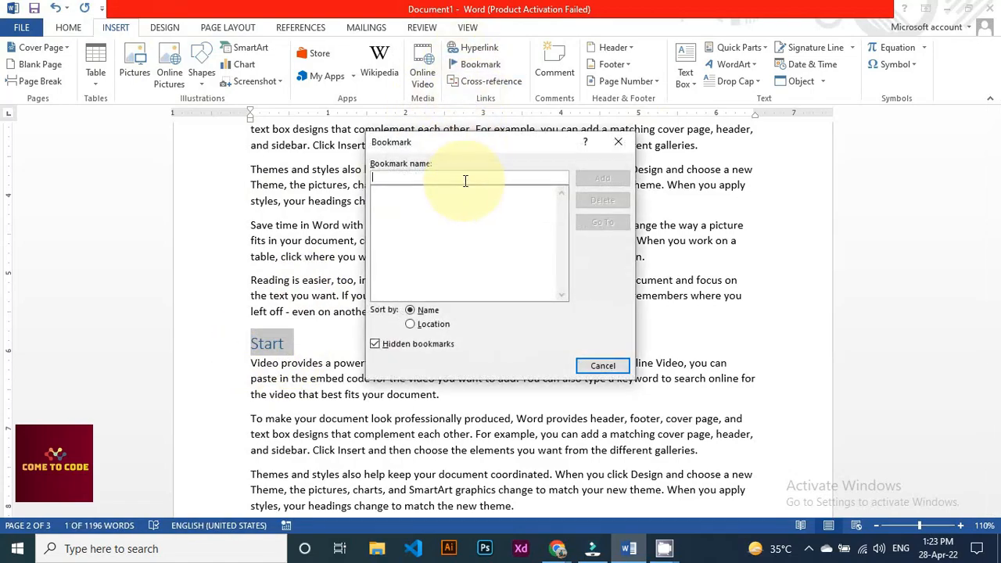
{"action": "type", "text": "start"}
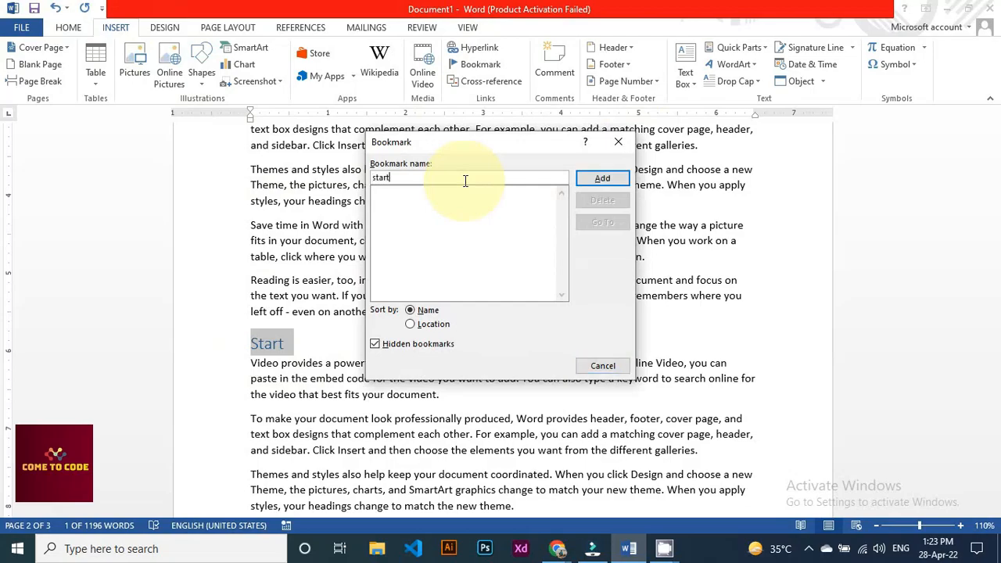
{"action": "left_click", "coordinate": [596, 181]}
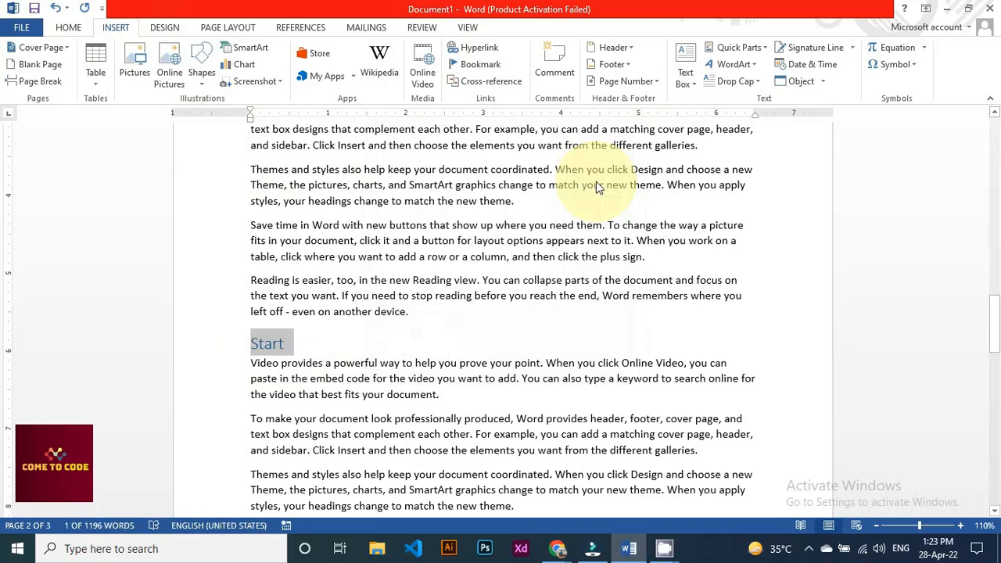
Deselect the heading and place the cursor at the beginning of page 1
{"action": "left_click", "coordinate": [420, 336]}
{"action": "scroll", "coordinate": [420, 336], "scroll_direction": "down", "scroll_amount": 8}
{"action": "scroll", "coordinate": [420, 337], "scroll_direction": "up", "scroll_amount": 15}
{"action": "left_click", "coordinate": [251, 221]}
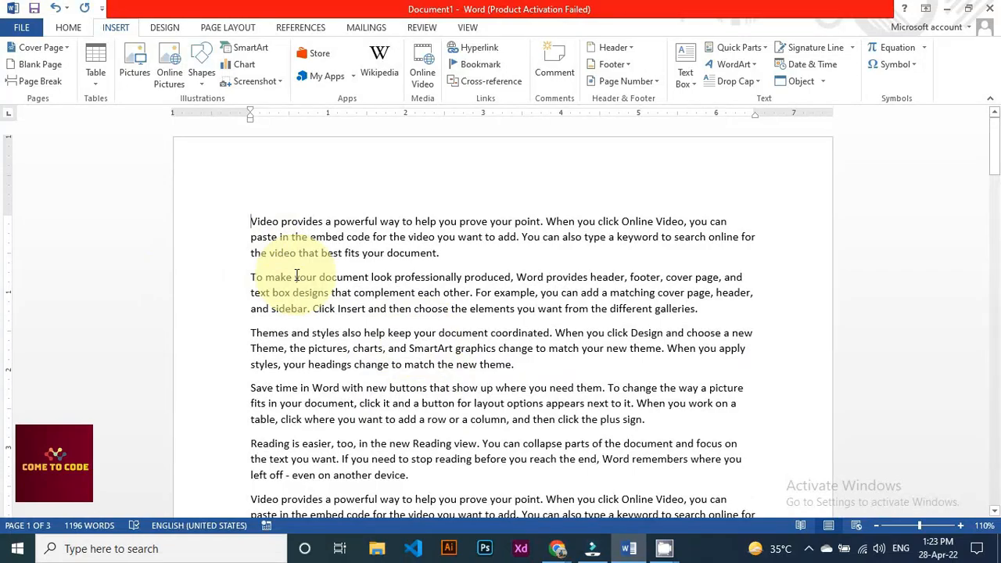
Go To the 'start' bookmark to verify it, then delete all document text
{"action": "left_click", "coordinate": [475, 66]}
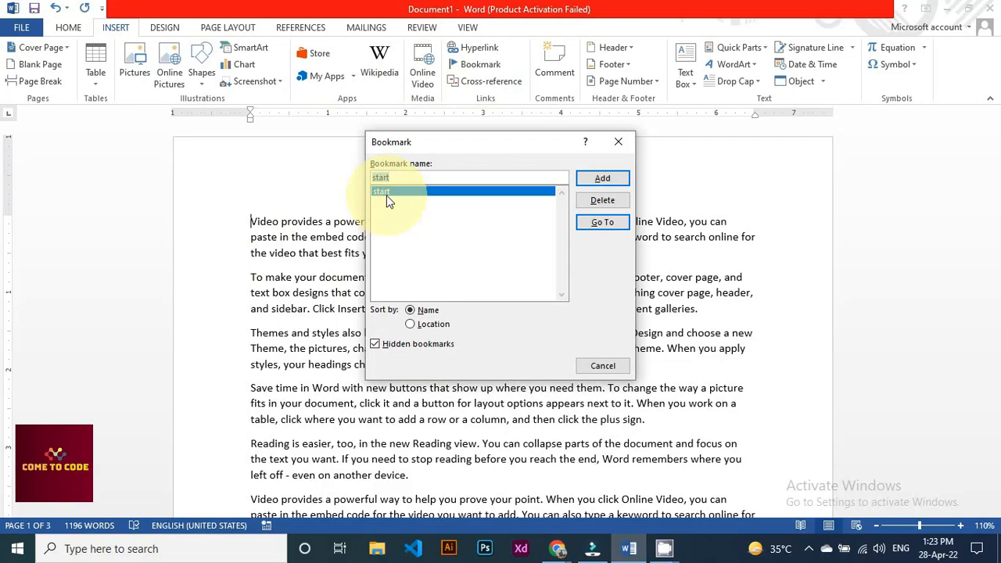
{"action": "left_click", "coordinate": [598, 225]}
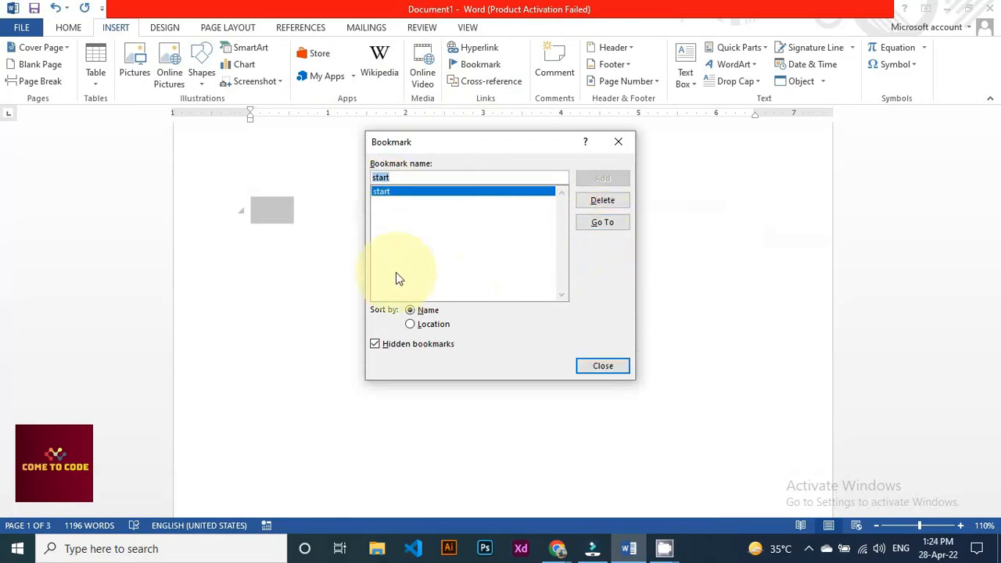
{"action": "left_click", "coordinate": [593, 367]}
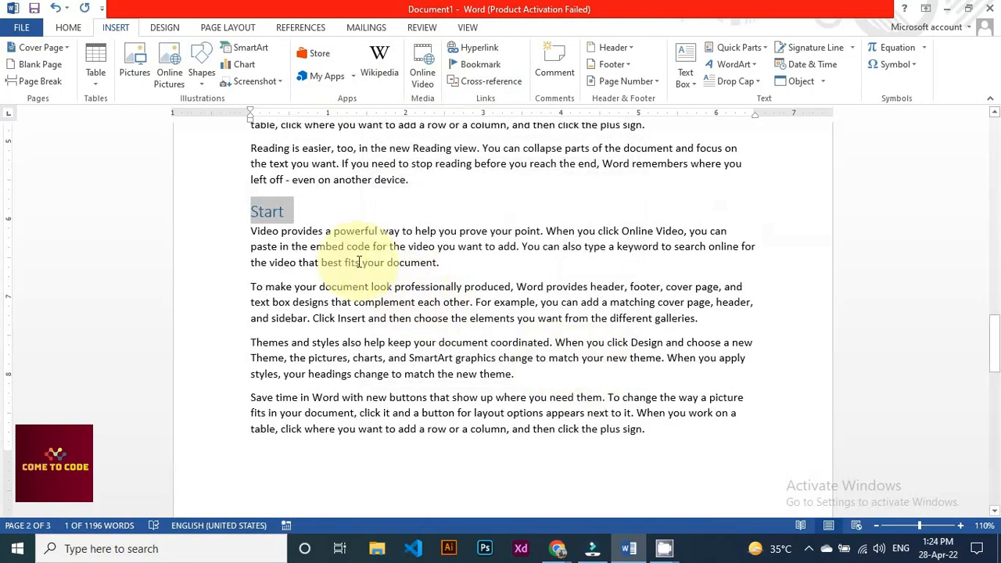
{"action": "left_click", "coordinate": [285, 222]}
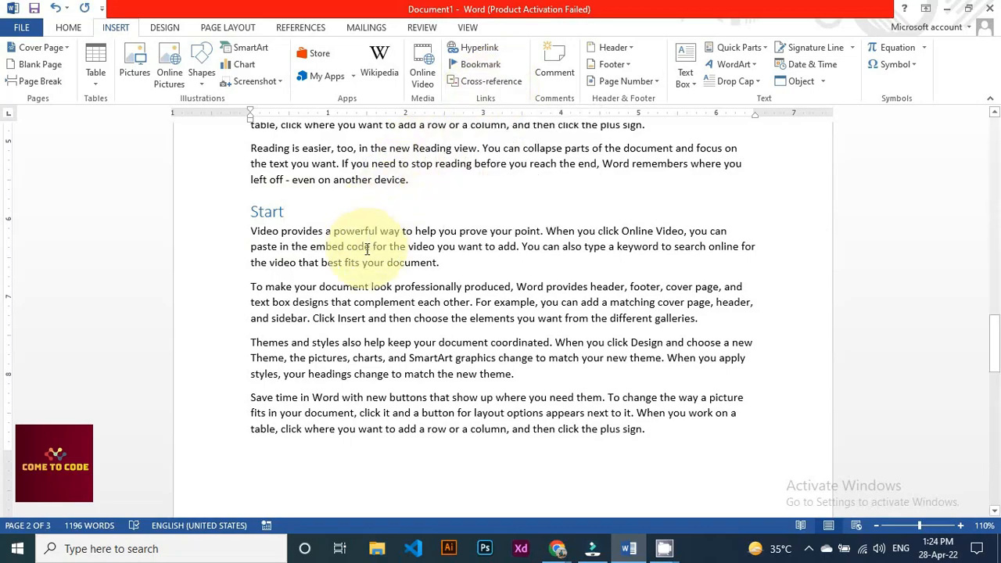
{"action": "key", "text": "ctrl+a"}
{"action": "key", "text": "Delete"}
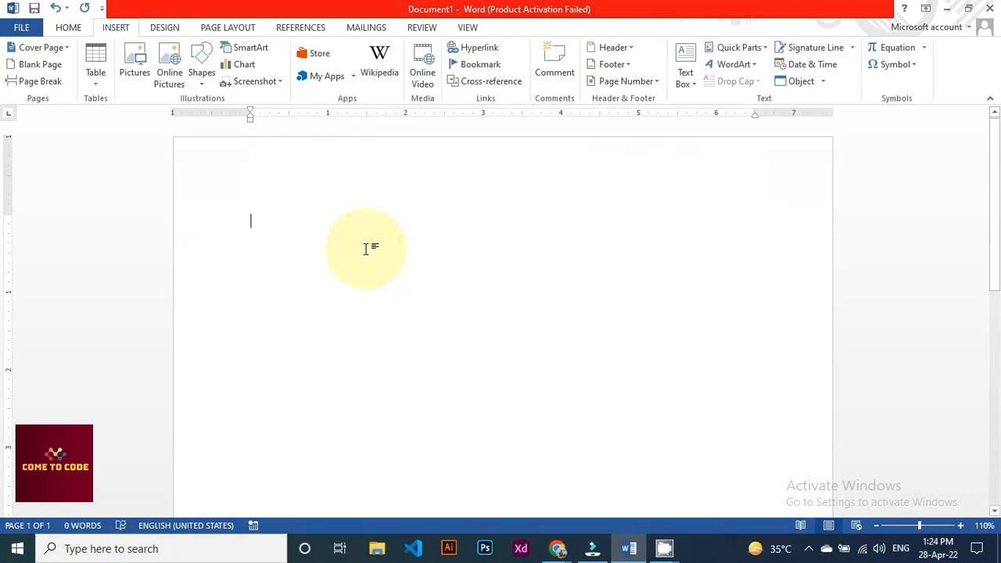
Fill the document with fifty sample paragraphs using =rand(50)
{"action": "type", "text": "=rand(50)"}
{"action": "key", "text": "Return"}
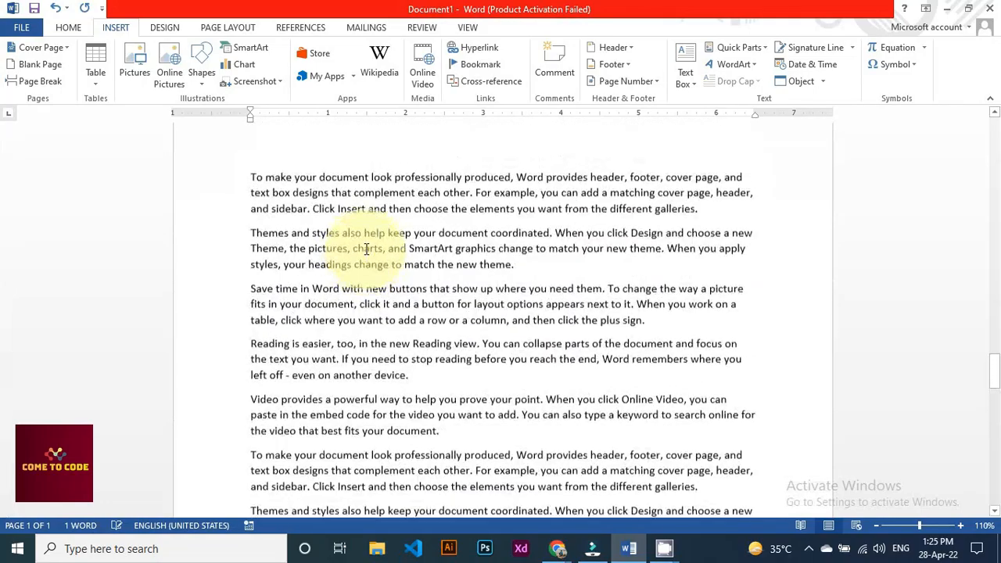
{"action": "scroll", "coordinate": [360, 296], "scroll_direction": "up", "scroll_amount": 20}
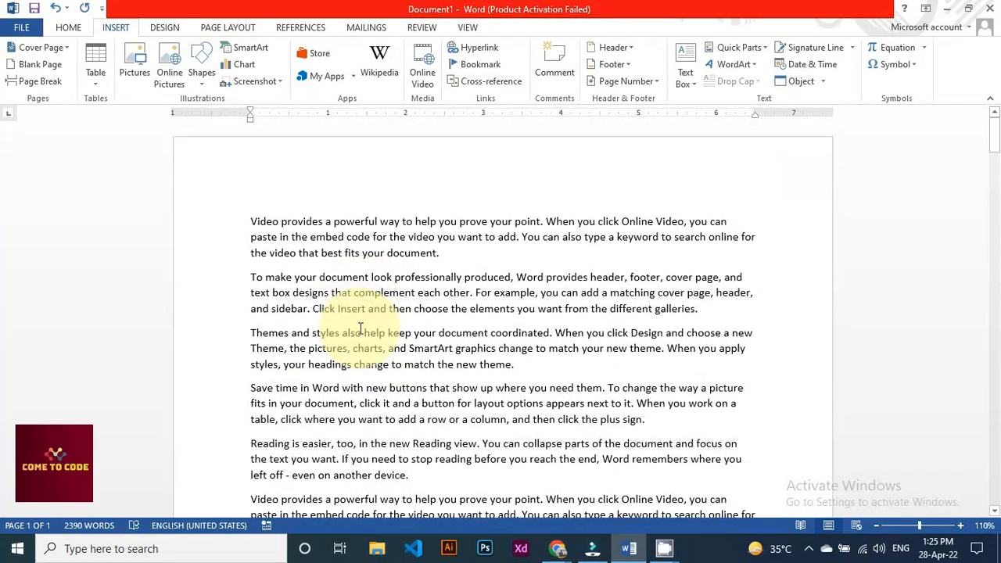
{"action": "left_click", "coordinate": [362, 330]}
{"action": "scroll", "coordinate": [362, 330], "scroll_direction": "down", "scroll_amount": 2}
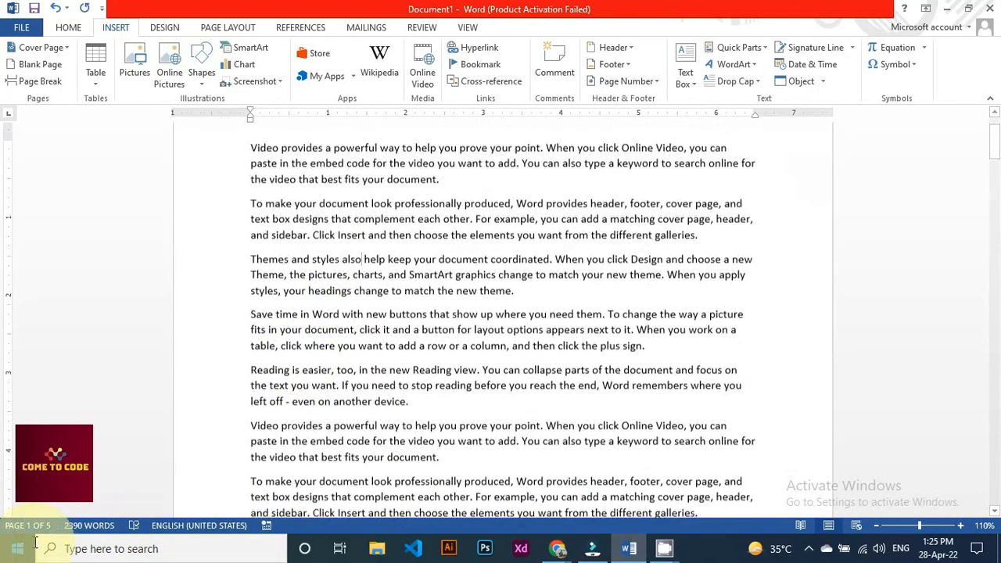
{"action": "scroll", "coordinate": [446, 391], "scroll_direction": "up", "scroll_amount": 2}
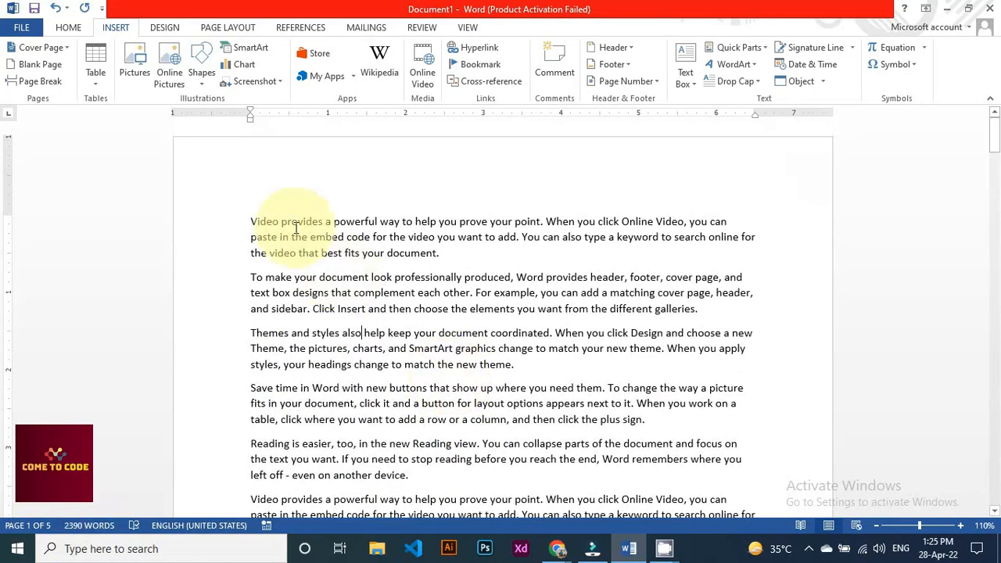
Copy the first sentence, paste it after itself, and break it onto its own line
{"action": "double_click", "coordinate": [264, 222]}
{"action": "left_click_drag", "start_coordinate": [349, 222], "coordinate": [542, 214]}
{"action": "key", "text": "ctrl+c"}
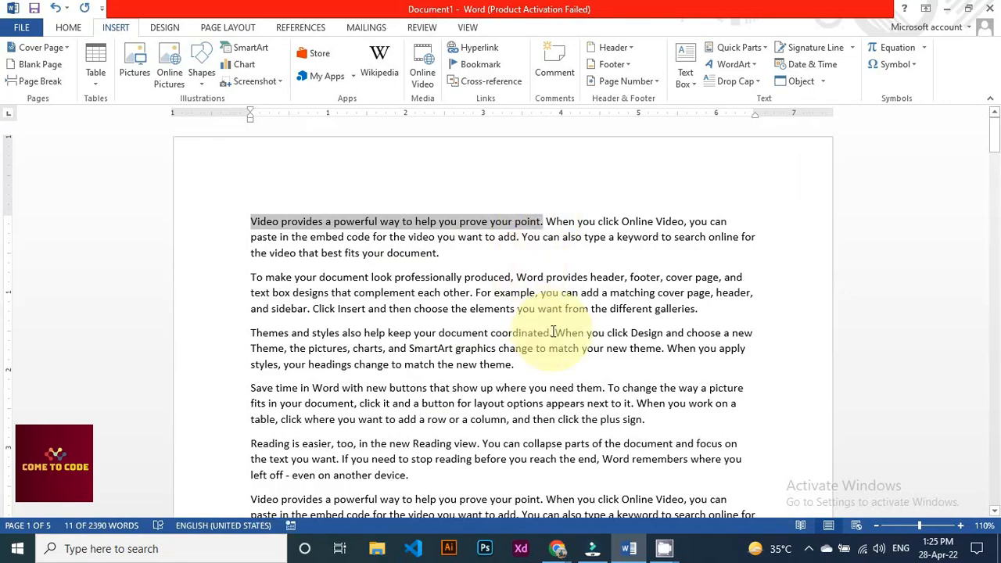
{"action": "key", "text": "Right"}
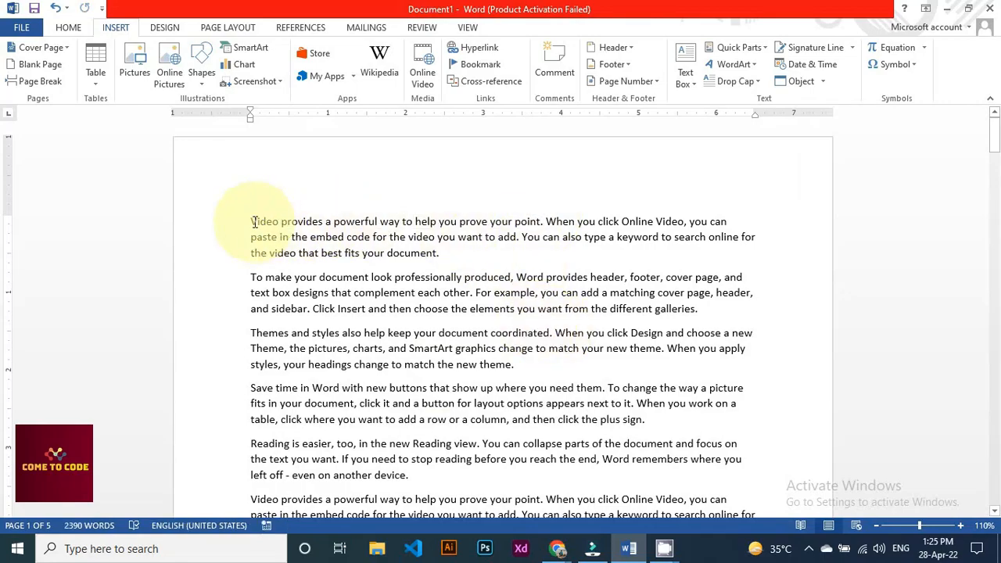
{"action": "key", "text": "ctrl+v"}
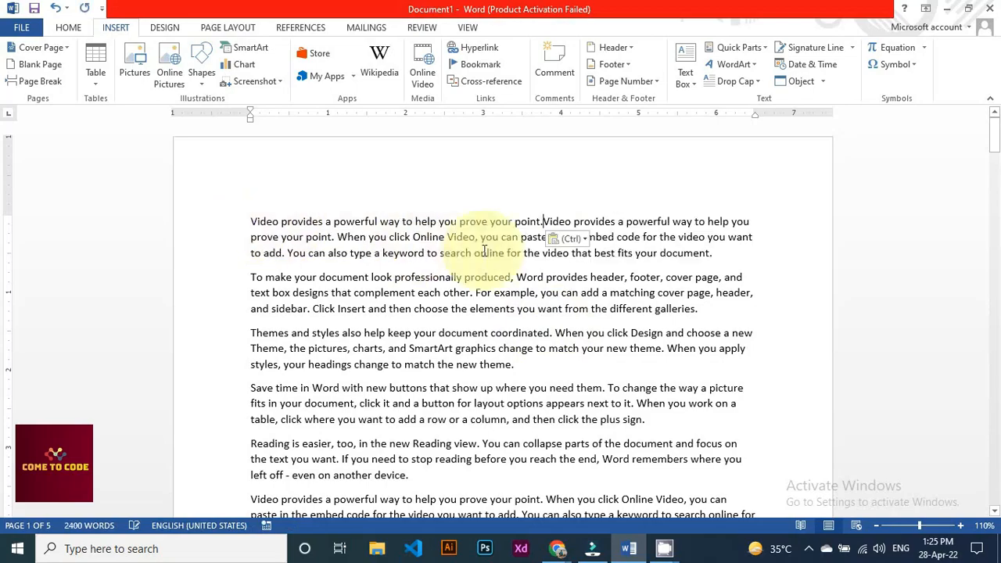
{"action": "key", "text": "Return"}
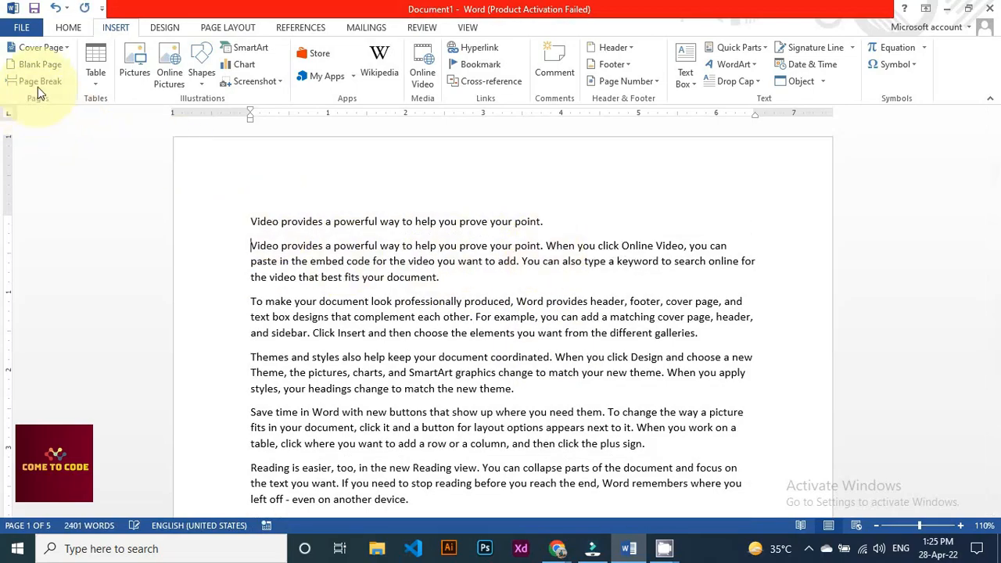
Insert a page break so the first sentence gets its own page, and copy that sentence
{"action": "left_click", "coordinate": [35, 82]}
{"action": "scroll", "coordinate": [413, 313], "scroll_direction": "down", "scroll_amount": 5}
{"action": "scroll", "coordinate": [413, 312], "scroll_direction": "up", "scroll_amount": 15}
{"action": "left_click", "coordinate": [413, 315]}
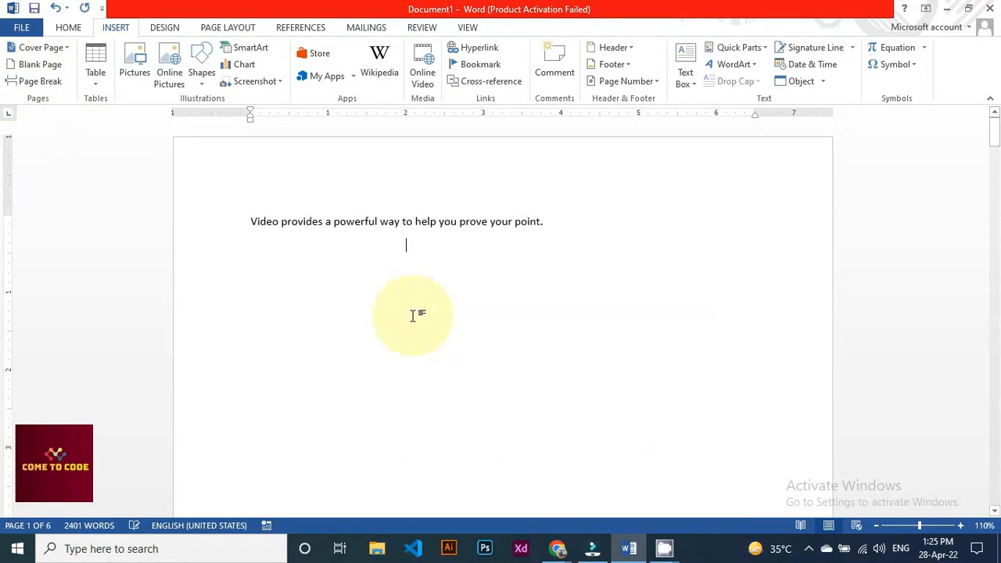
{"action": "left_click_drag", "start_coordinate": [252, 230], "coordinate": [568, 223]}
{"action": "key", "text": "ctrl+c"}
{"action": "left_click", "coordinate": [242, 303]}
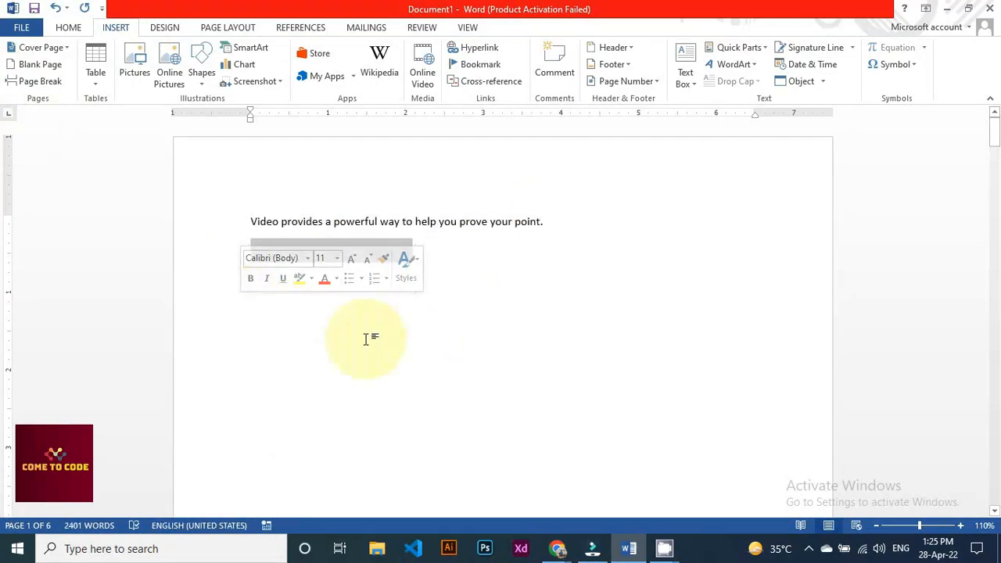
{"action": "scroll", "coordinate": [511, 287], "scroll_direction": "down", "scroll_amount": 15}
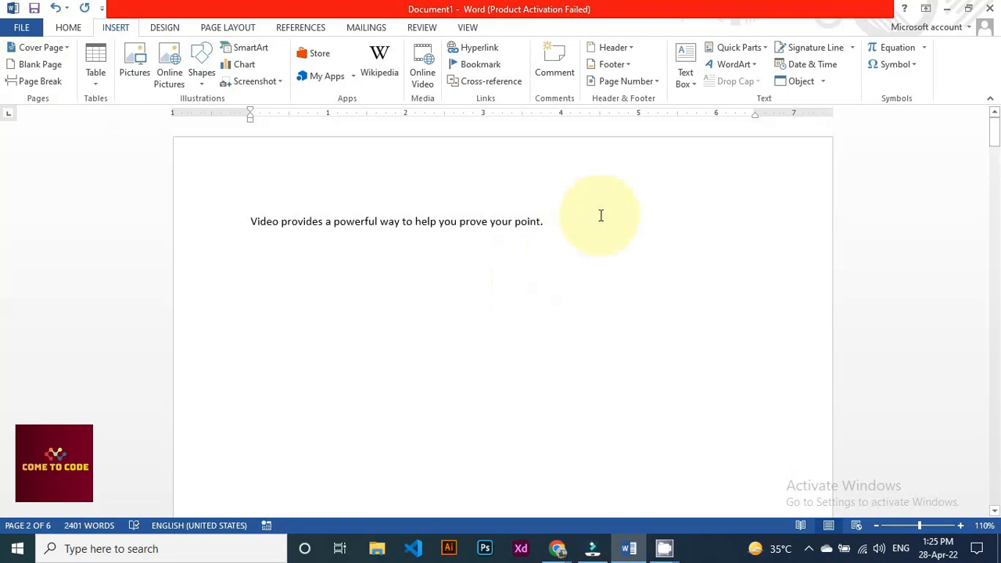
Paste three more copies of the sentence below it on separate lines
{"action": "left_click", "coordinate": [554, 224]}
{"action": "key", "text": "Return"}
{"action": "key", "text": "ctrl+v"}
{"action": "key", "text": "Return"}
{"action": "key", "text": "ctrl+v"}
{"action": "key", "text": "Return"}
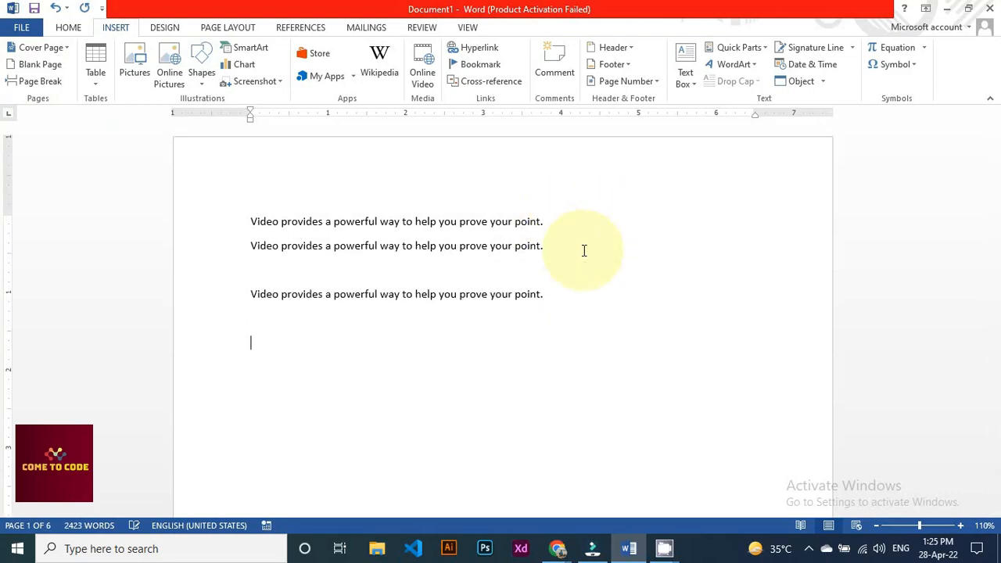
{"action": "key", "text": "ctrl+v"}
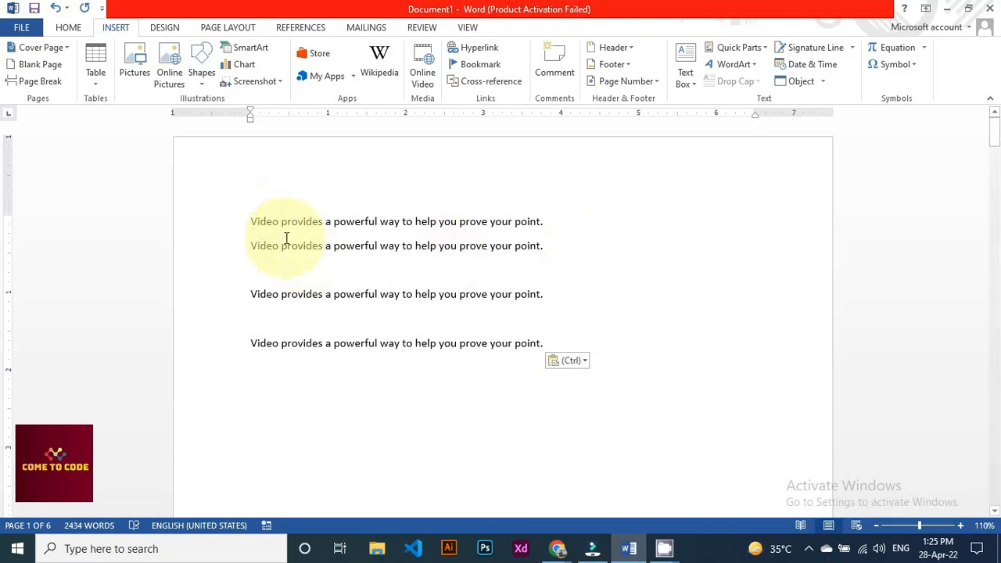
Add blank lines after the first sentence and above it
{"action": "left_click", "coordinate": [542, 222]}
{"action": "key", "text": "Return"}
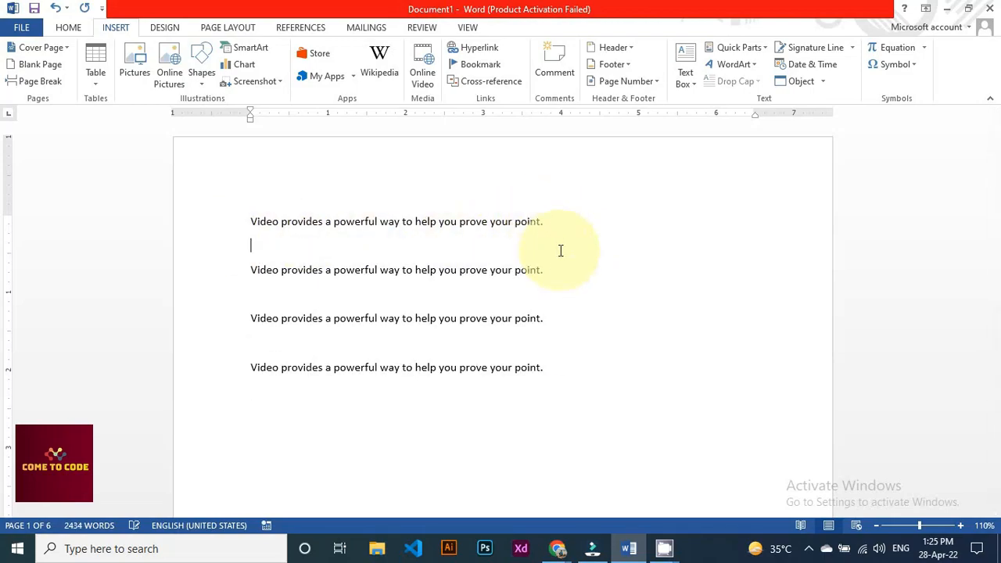
{"action": "left_click", "coordinate": [250, 221]}
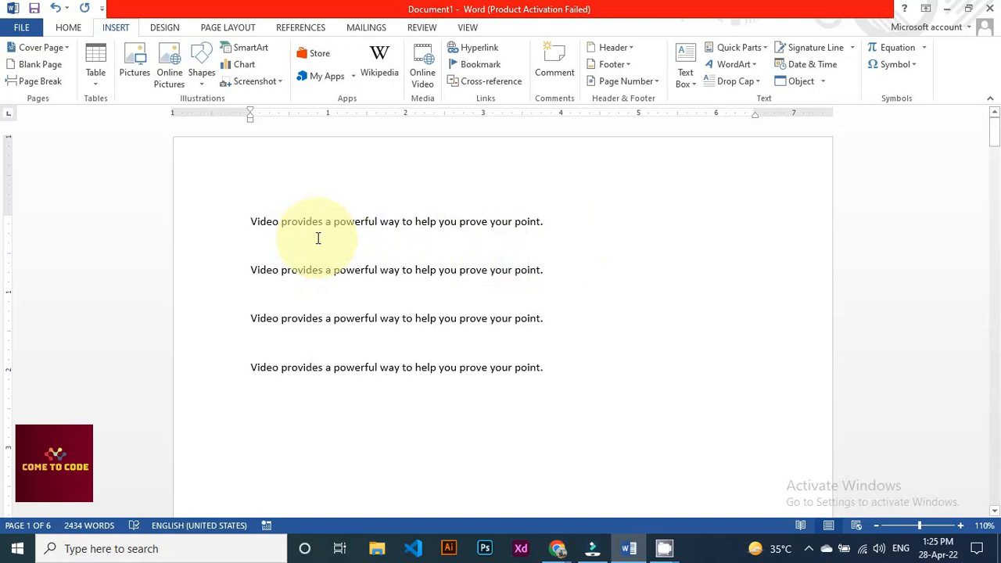
{"action": "key", "text": "Return"}
Add bold headings 'Mouse' and 'Keyboard' above the first and second sentences
{"action": "type", "text": "Mouse"}
{"action": "key", "text": "shift+Home"}
{"action": "key", "text": "ctrl+b"}
{"action": "left_click_drag", "start_coordinate": [284, 274], "coordinate": [292, 300]}
{"action": "left_click", "coordinate": [252, 294]}
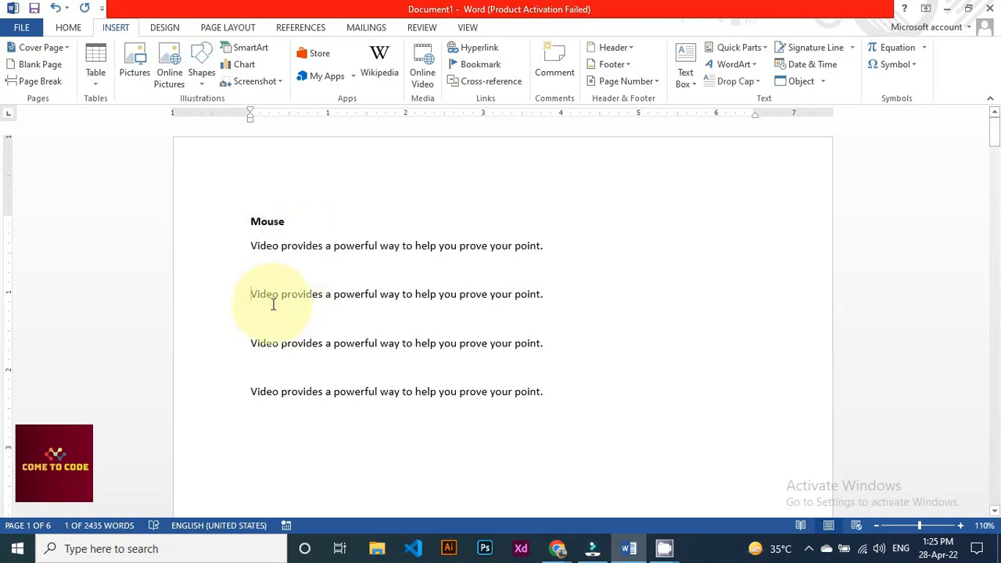
{"action": "key", "text": "Return"}
{"action": "key", "text": "Up"}
{"action": "type", "text": "K"}
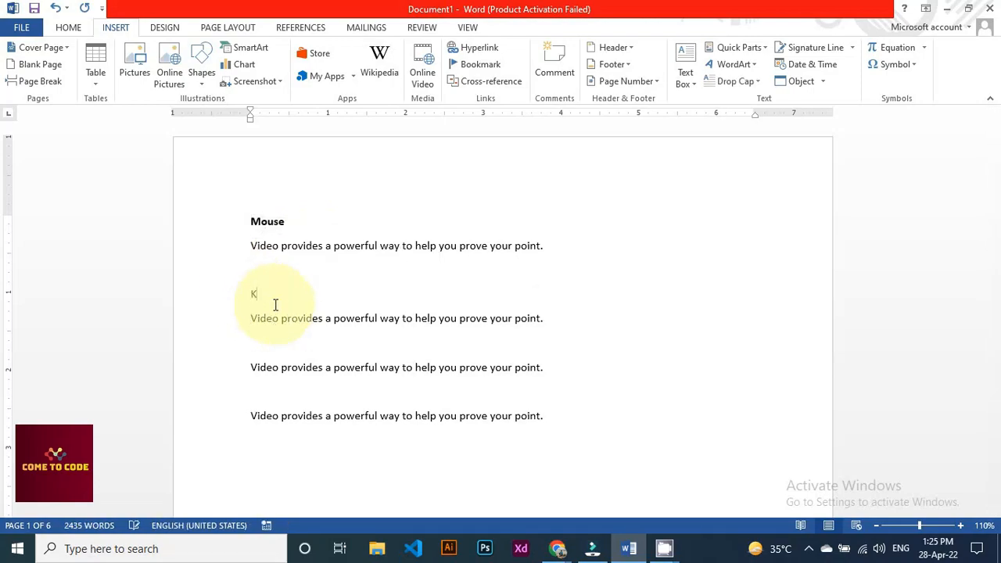
{"action": "type", "text": "eyboard"}
{"action": "triple_click", "coordinate": [275, 305]}
{"action": "key", "text": "ctrl+b"}
Add a bold 'Monitor' heading above the third sentence and 'LCD' above the fourth
{"action": "left_click", "coordinate": [268, 357]}
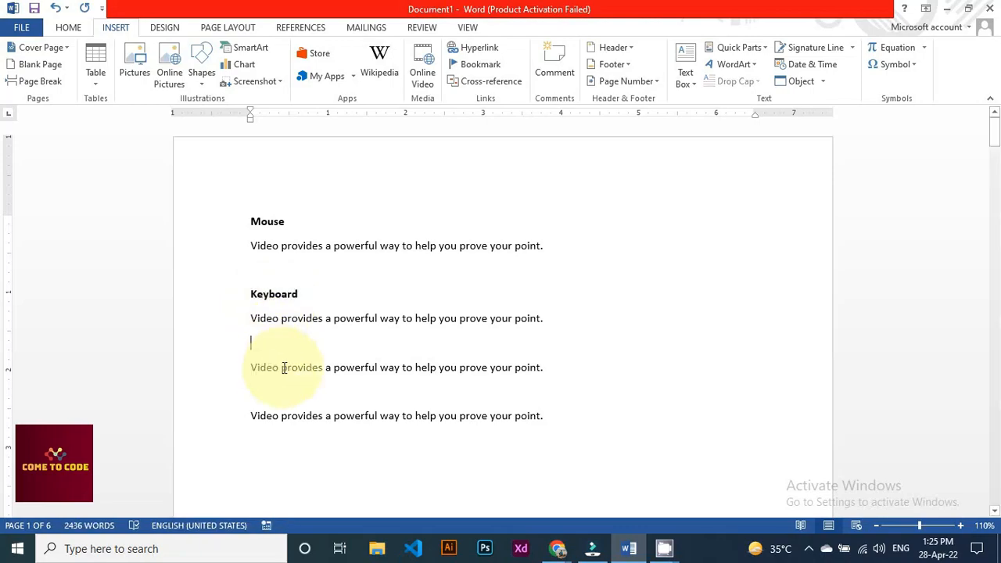
{"action": "key", "text": "Return"}
{"action": "key", "text": "Up"}
{"action": "type", "text": "Monitor"}
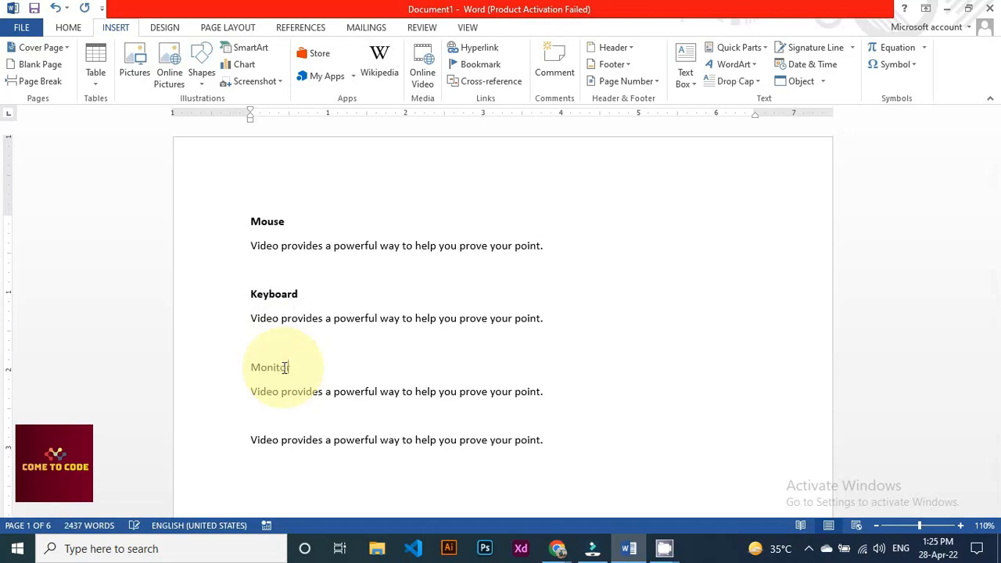
{"action": "triple_click", "coordinate": [285, 367]}
{"action": "key", "text": "ctrl+b"}
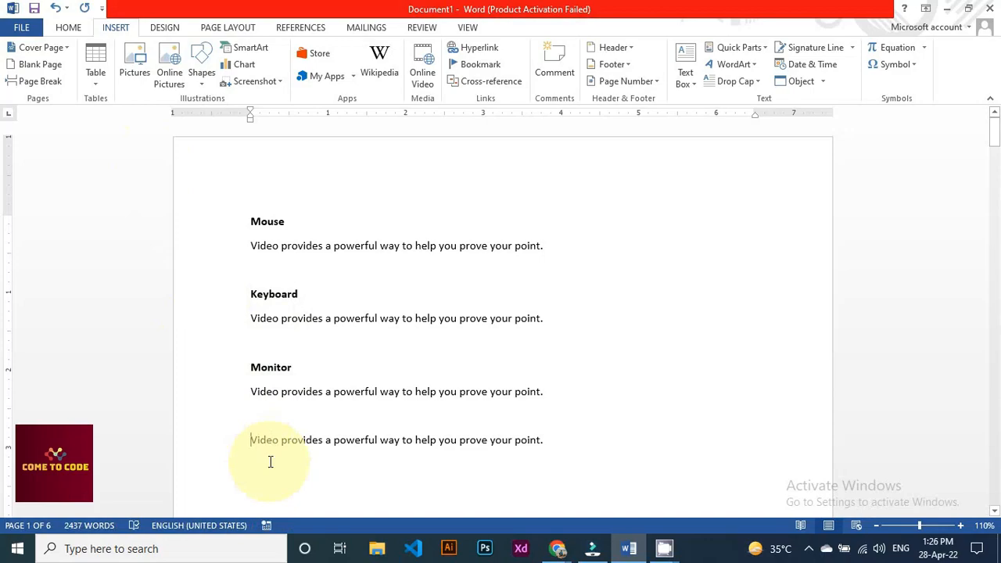
{"action": "key", "text": "Return"}
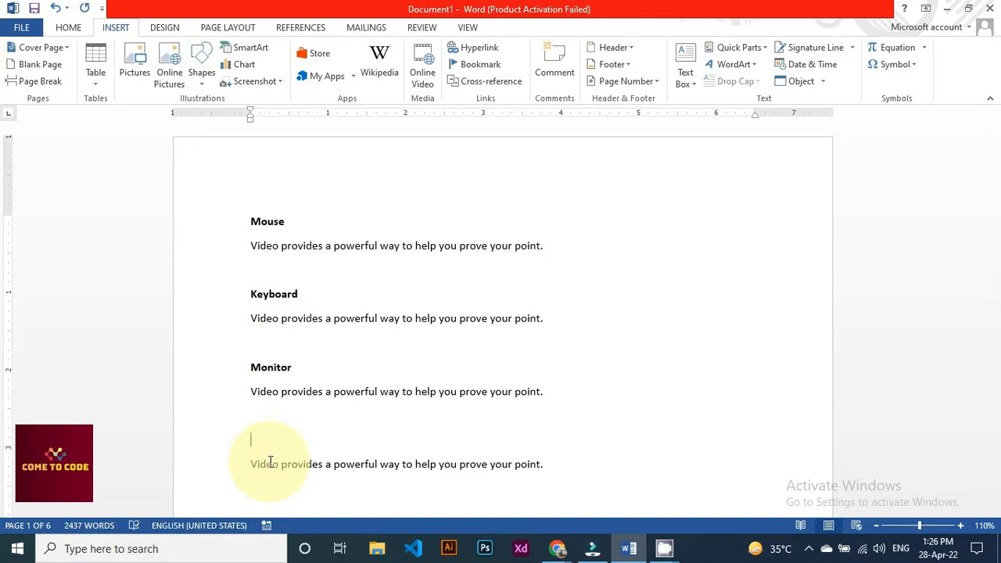
{"action": "type", "text": "LCD"}
{"action": "double_click", "coordinate": [260, 439]}
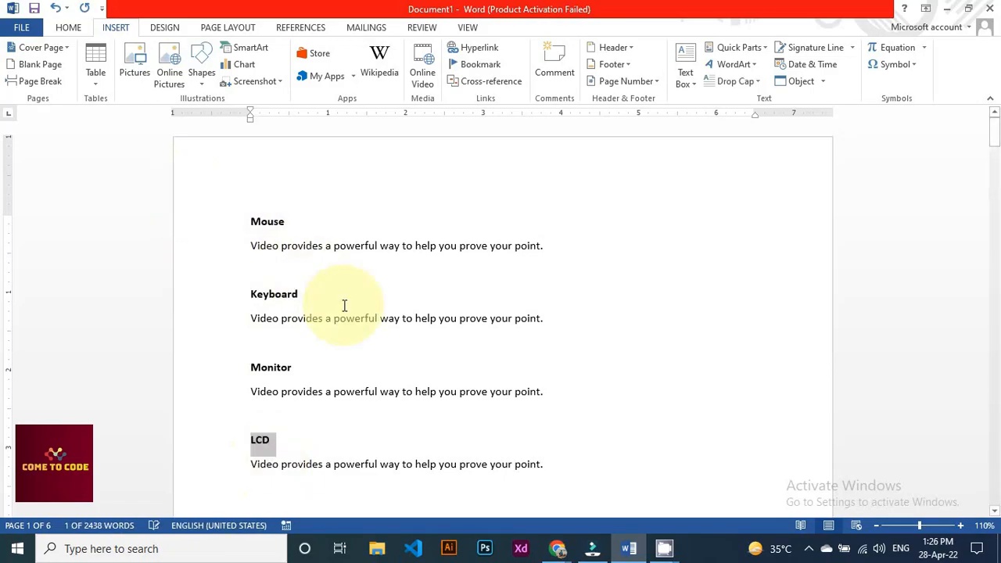
Type 'Mouse' on a new line above page 2's first paragraph and apply Heading 1 to it
{"action": "scroll", "coordinate": [344, 306], "scroll_direction": "down", "scroll_amount": 15}
{"action": "scroll", "coordinate": [344, 306], "scroll_direction": "down", "scroll_amount": 4}
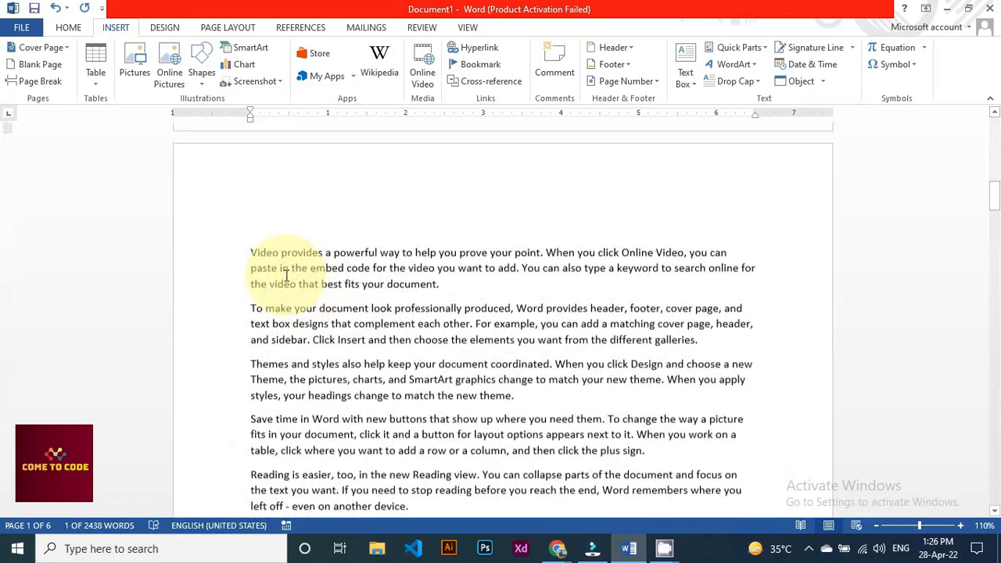
{"action": "left_click", "coordinate": [249, 252]}
{"action": "key", "text": "Return"}
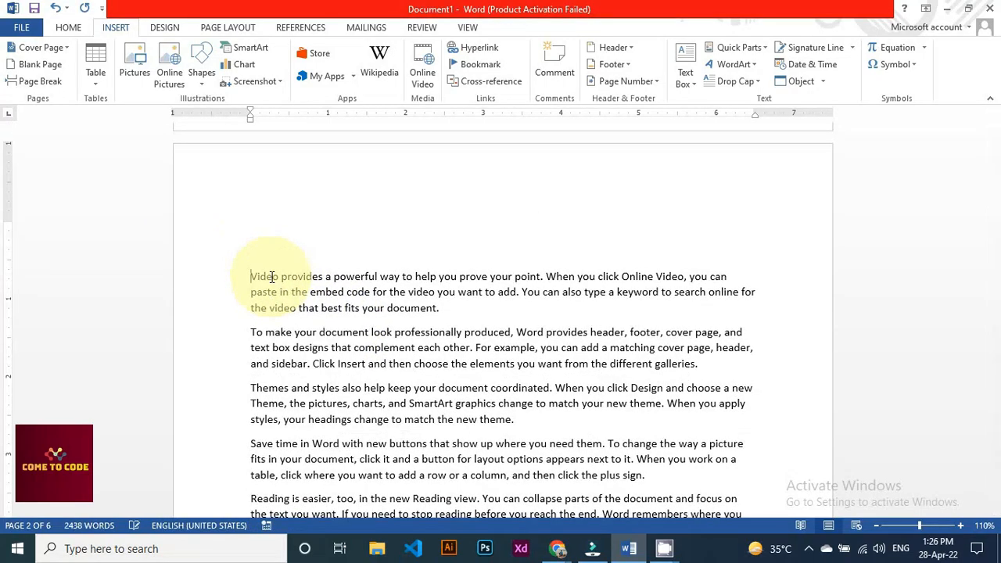
{"action": "type", "text": "Mouse"}
{"action": "double_click", "coordinate": [266, 252]}
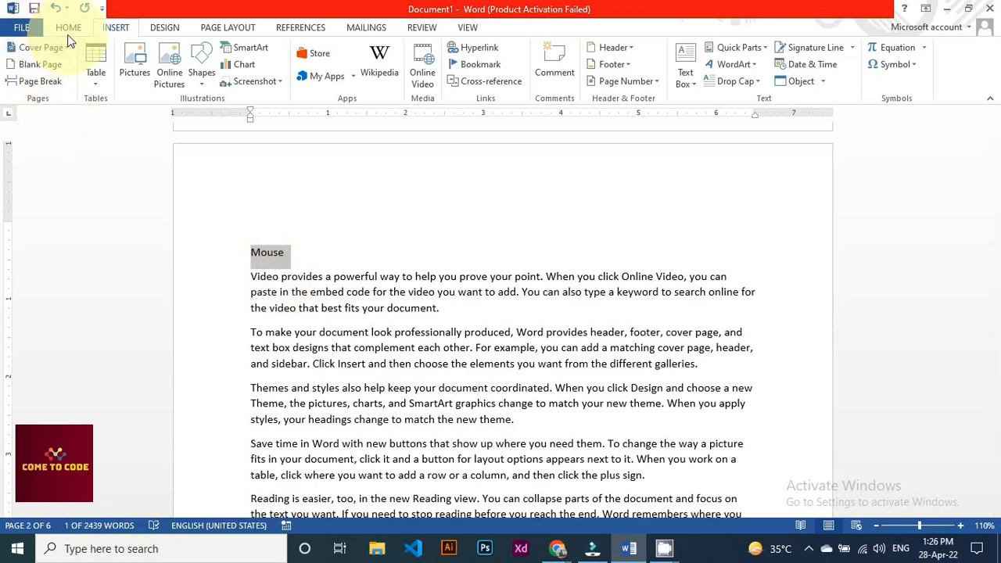
{"action": "left_click", "coordinate": [68, 27]}
{"action": "left_click", "coordinate": [647, 62]}
{"action": "left_click", "coordinate": [306, 261]}
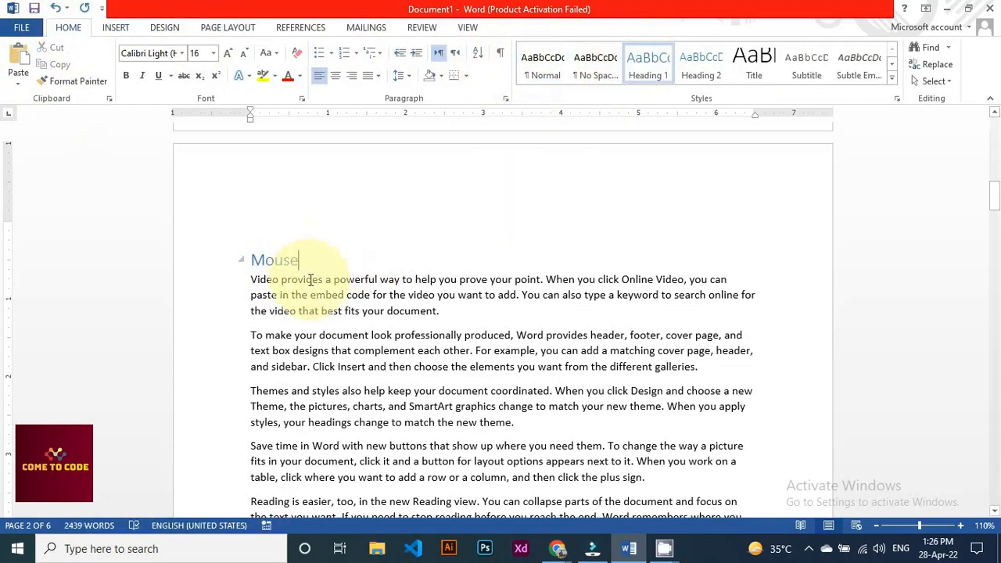
Go back to page 1 and put the cursor after the Keyboard heading
{"action": "scroll", "coordinate": [330, 304], "scroll_direction": "up", "scroll_amount": 3}
{"action": "scroll", "coordinate": [329, 303], "scroll_direction": "up", "scroll_amount": 5}
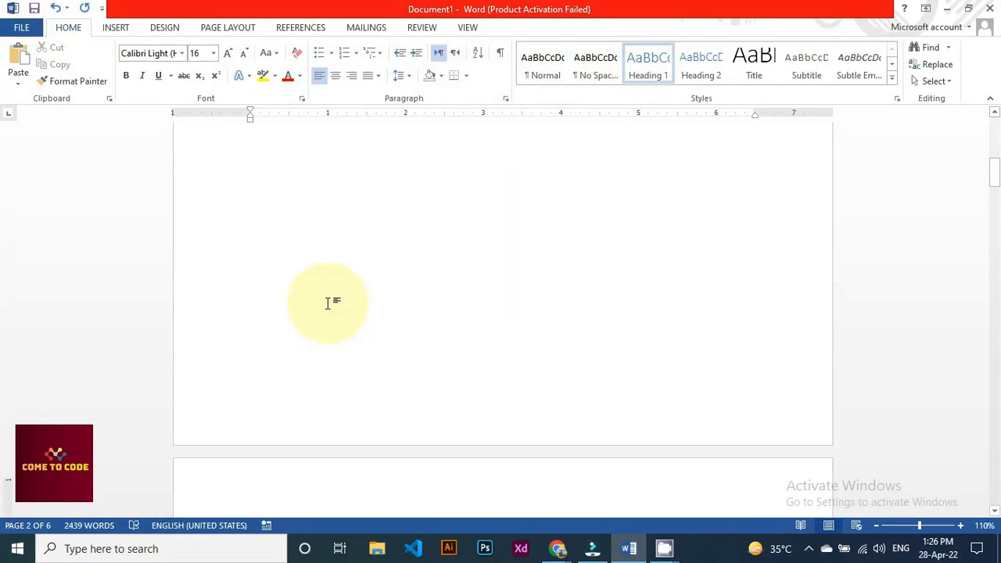
{"action": "scroll", "coordinate": [329, 303], "scroll_direction": "up", "scroll_amount": 15}
{"action": "left_click", "coordinate": [329, 304]}
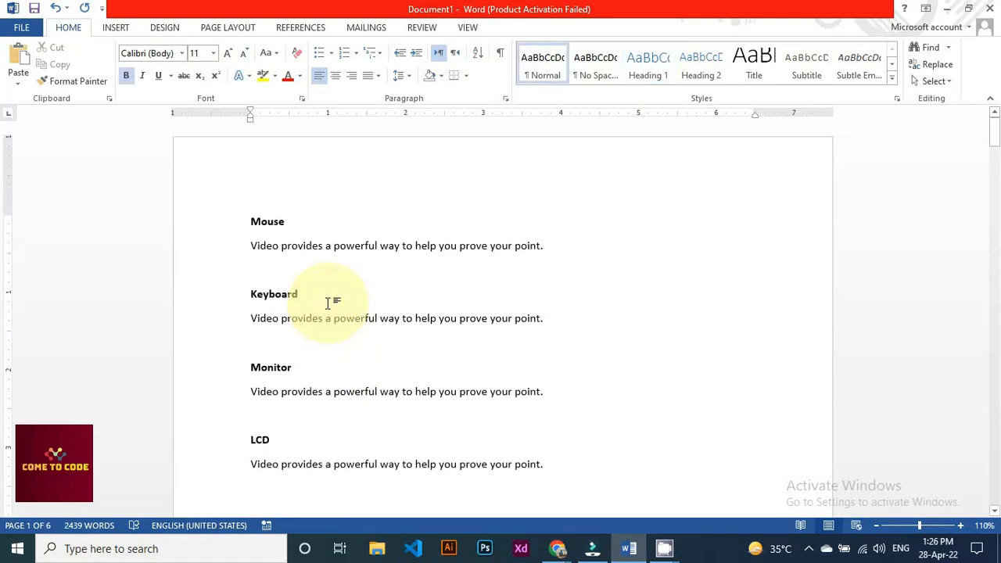
{"action": "left_click", "coordinate": [116, 29]}
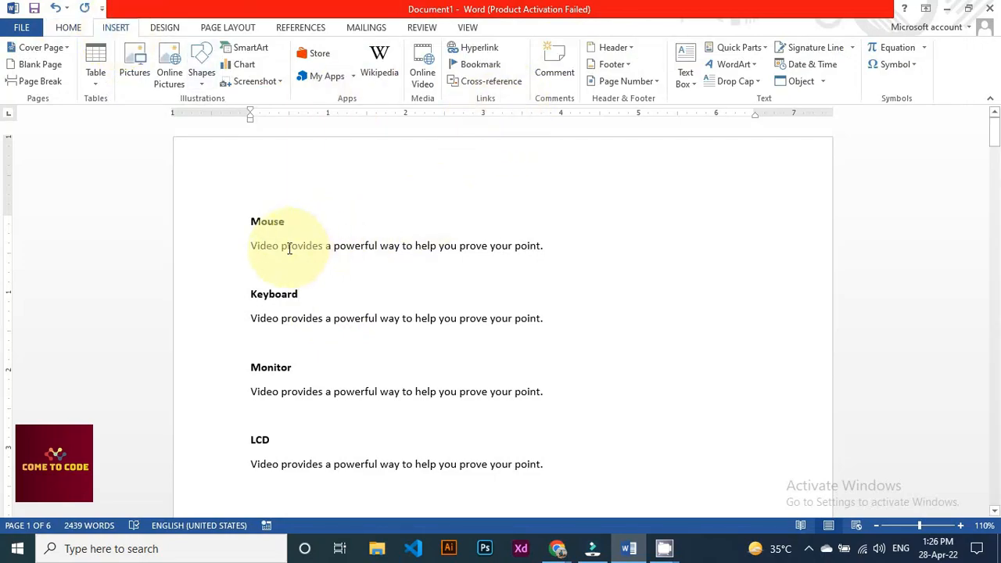
{"action": "scroll", "coordinate": [289, 247], "scroll_direction": "down", "scroll_amount": 2}
{"action": "scroll", "coordinate": [288, 247], "scroll_direction": "down", "scroll_amount": 15}
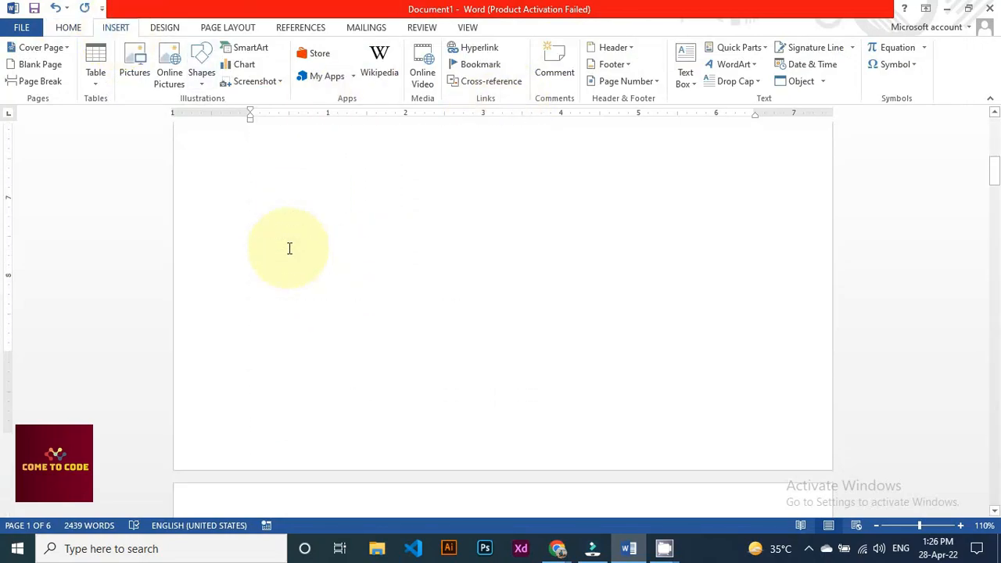
{"action": "scroll", "coordinate": [315, 303], "scroll_direction": "down", "scroll_amount": 1}
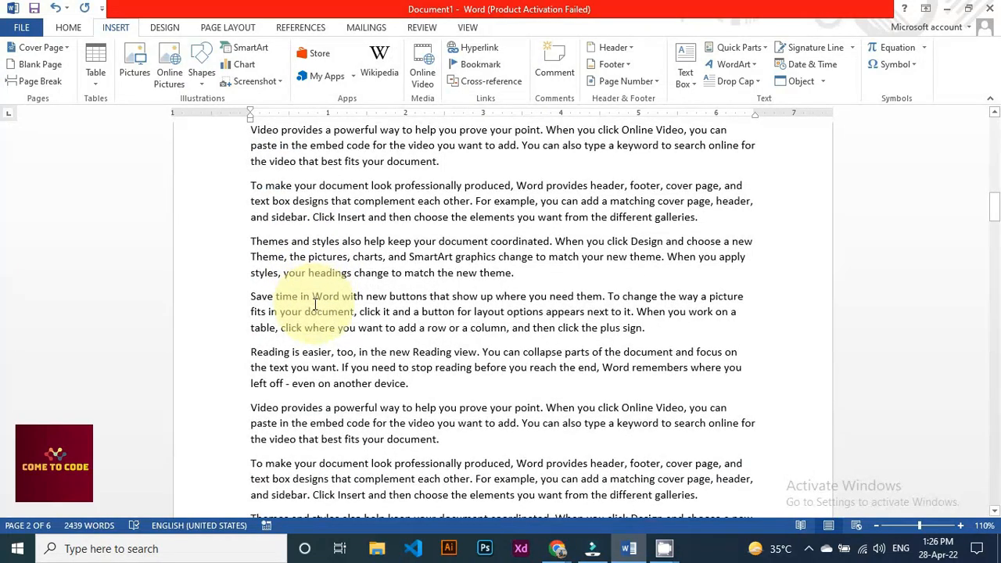
{"action": "scroll", "coordinate": [315, 303], "scroll_direction": "up", "scroll_amount": 15}
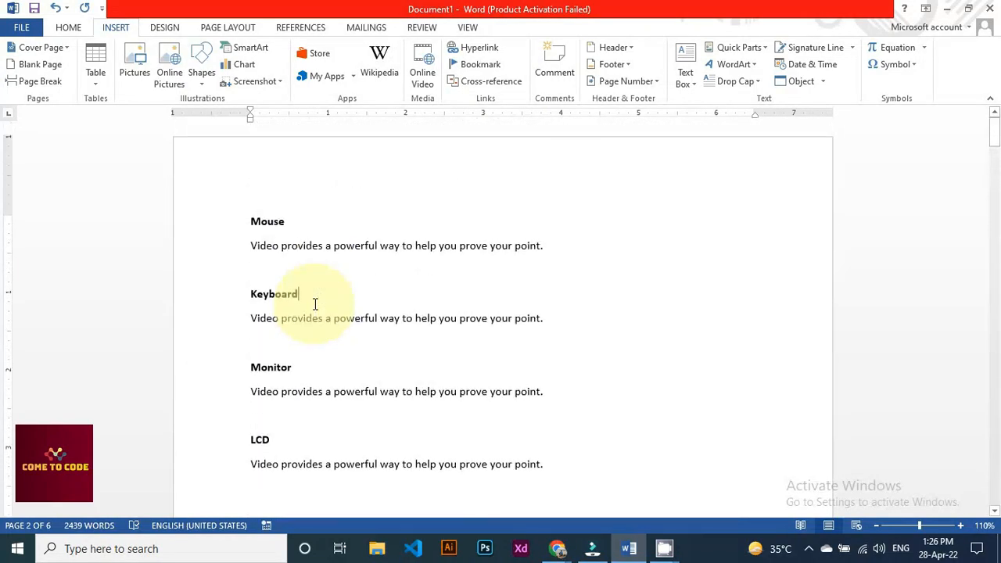
{"action": "scroll", "coordinate": [315, 304], "scroll_direction": "down", "scroll_amount": 1}
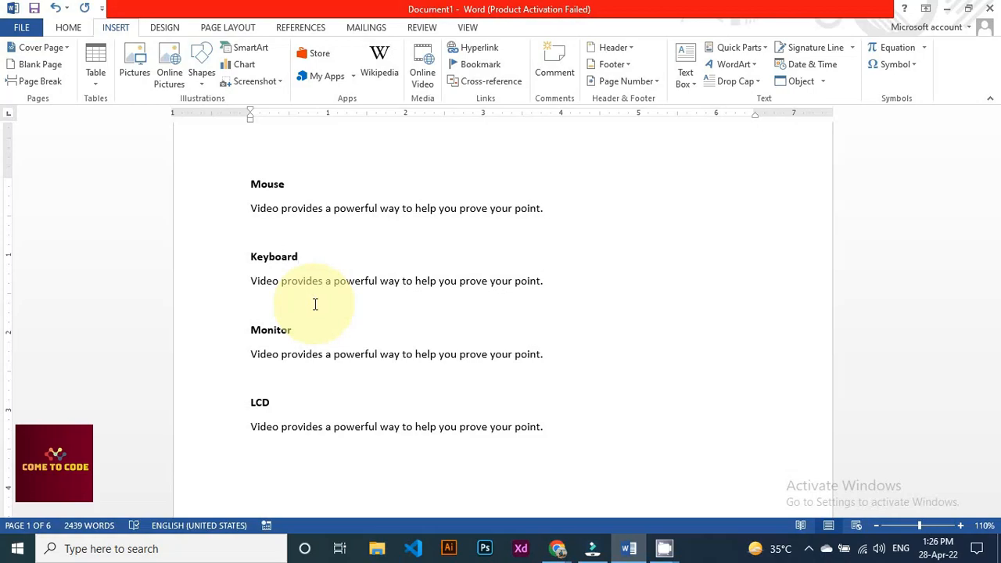
Add an empty line below the Mouse paragraph on page 1
{"action": "left_click_drag", "start_coordinate": [251, 208], "coordinate": [549, 208]}
{"action": "left_click", "coordinate": [550, 222]}
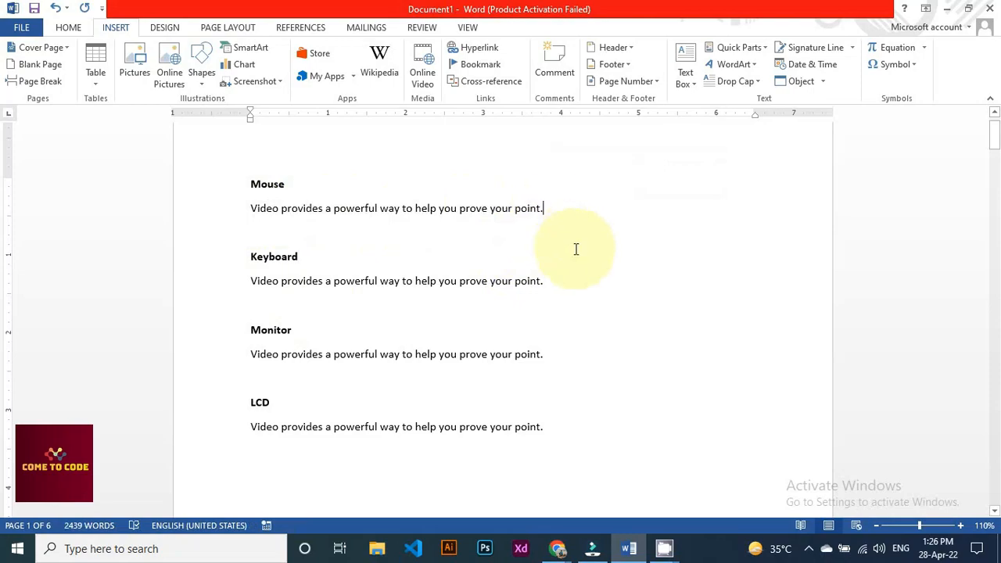
{"action": "key", "text": "Return"}
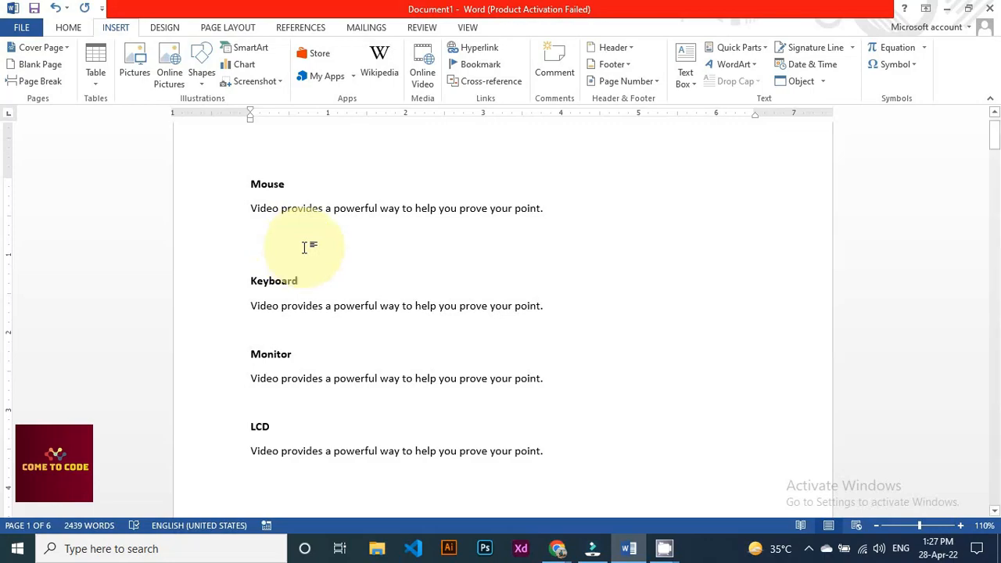
Select page 2's Mouse heading and add a bookmark named 'Mouse' for it
{"action": "scroll", "coordinate": [305, 247], "scroll_direction": "down", "scroll_amount": 5}
{"action": "scroll", "coordinate": [308, 248], "scroll_direction": "down", "scroll_amount": 9}
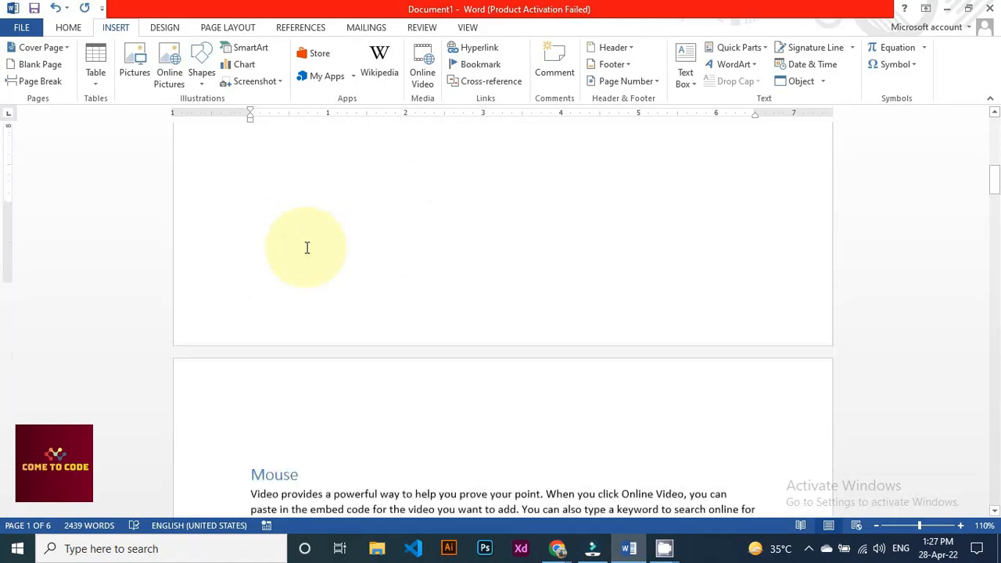
{"action": "left_click_drag", "start_coordinate": [301, 189], "coordinate": [250, 185]}
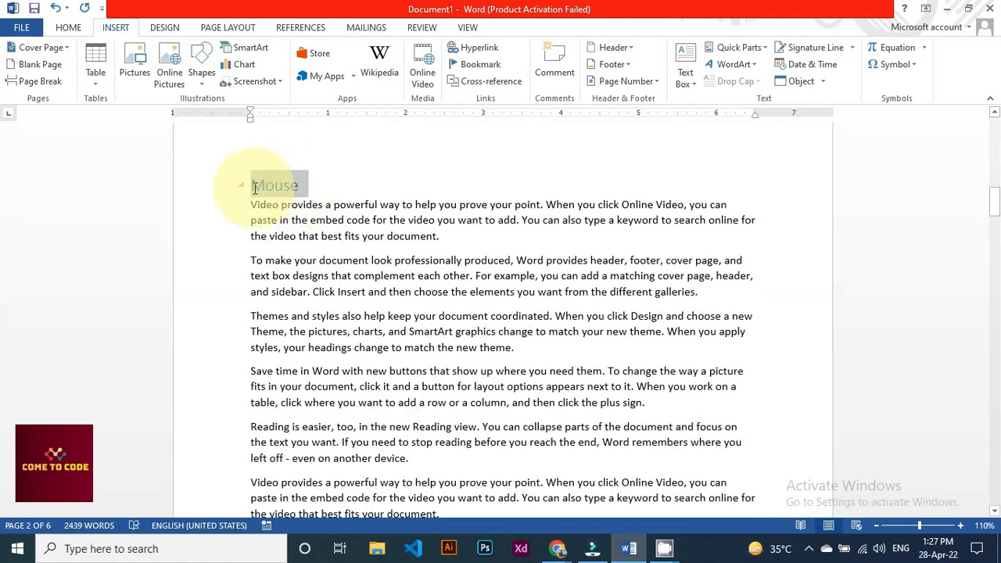
{"action": "left_click", "coordinate": [475, 64]}
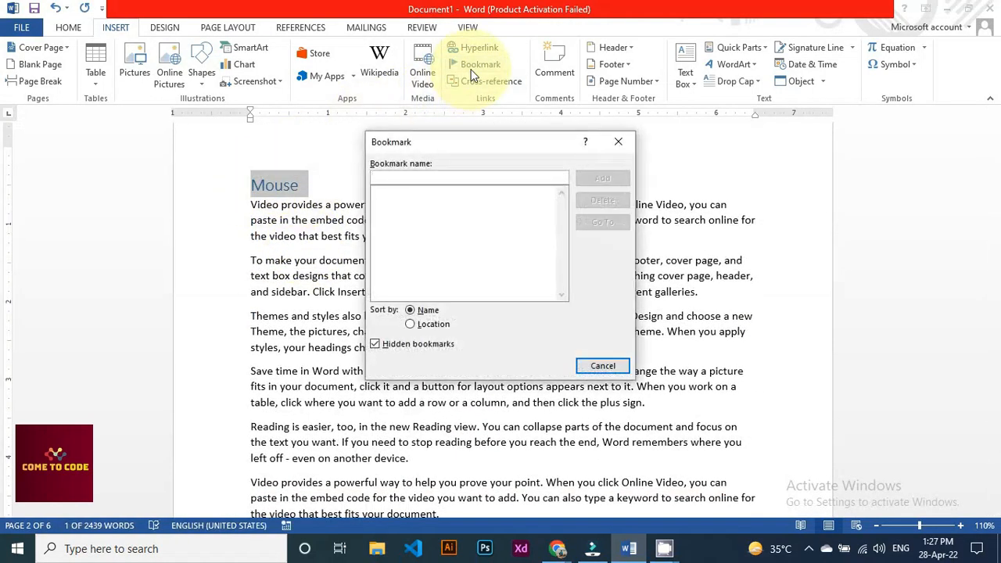
{"action": "type", "text": "Mousr"}
{"action": "key", "text": "BackSpace"}
{"action": "type", "text": "e"}
{"action": "left_click", "coordinate": [601, 178]}
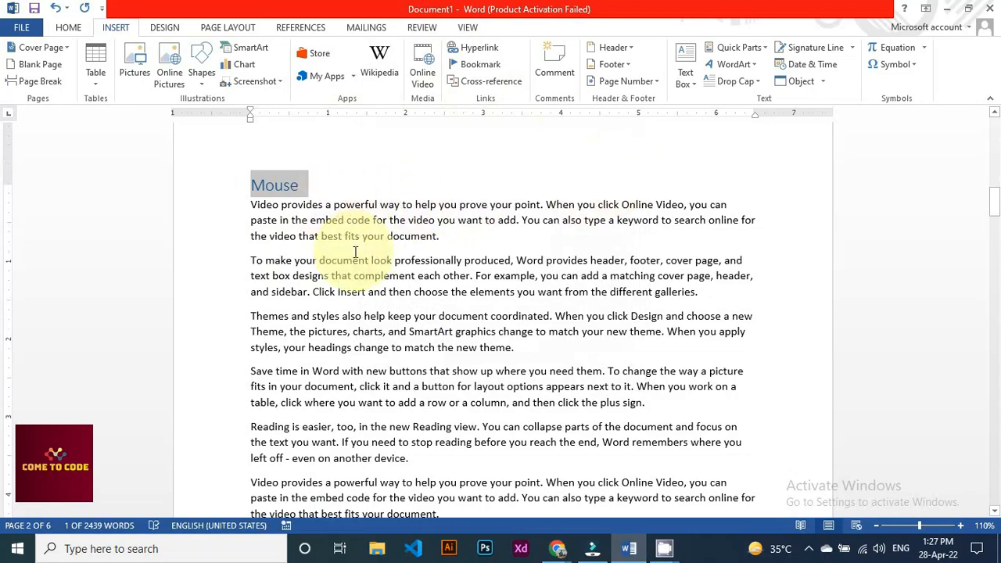
{"action": "scroll", "coordinate": [355, 252], "scroll_direction": "up", "scroll_amount": 20}
{"action": "left_click", "coordinate": [252, 268]}
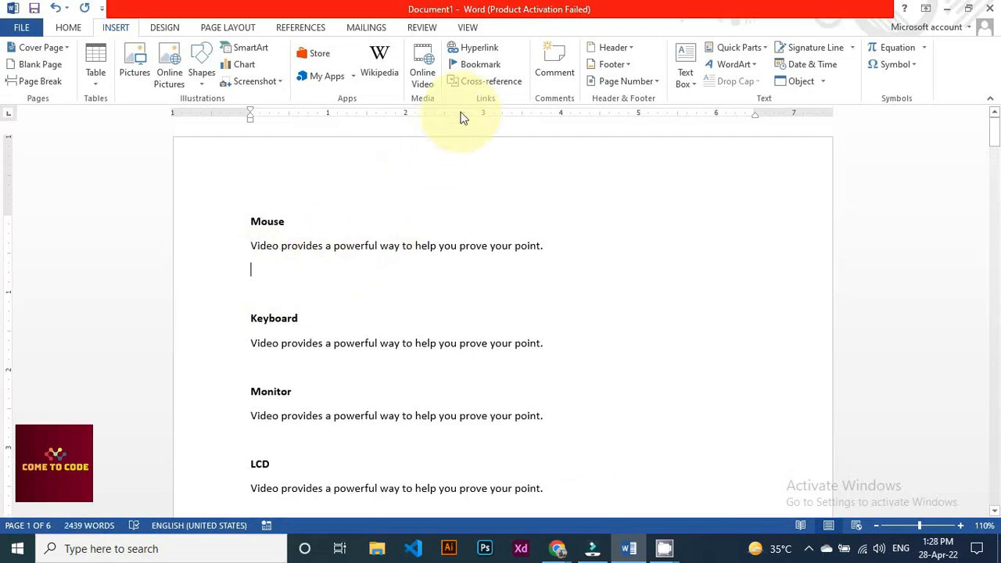
Insert a Bookmark-type cross-reference to 'Mouse' on the new line below page 1's Mouse paragraph
{"action": "left_click", "coordinate": [485, 81]}
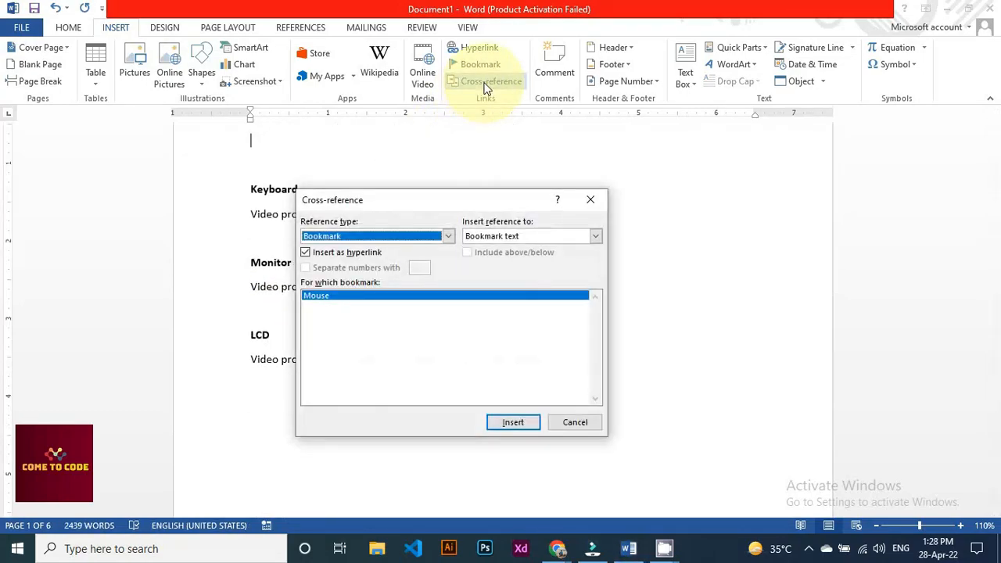
{"action": "left_click_drag", "start_coordinate": [434, 199], "coordinate": [590, 165]}
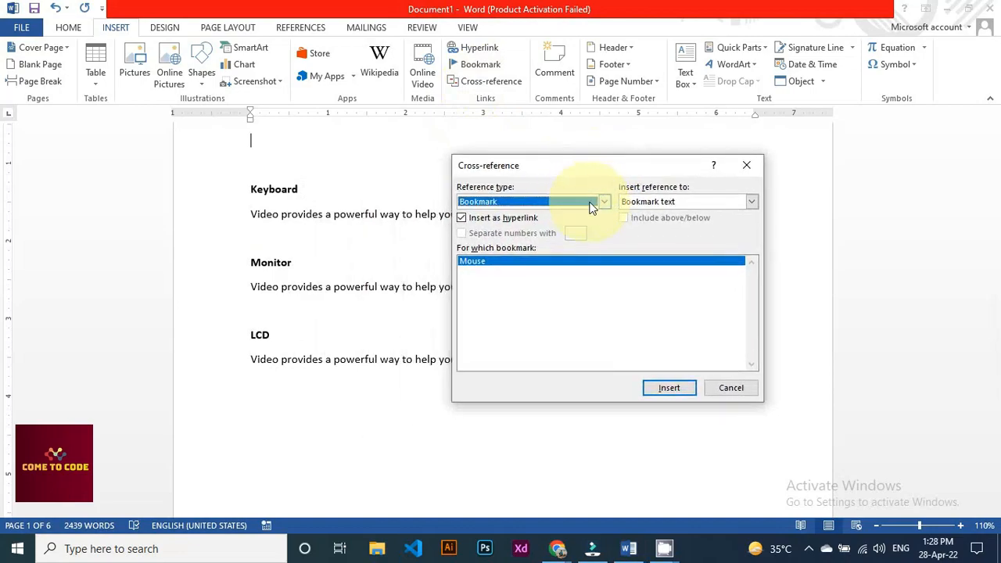
{"action": "left_click", "coordinate": [603, 201]}
{"action": "scroll", "coordinate": [524, 231], "scroll_direction": "up", "scroll_amount": 1}
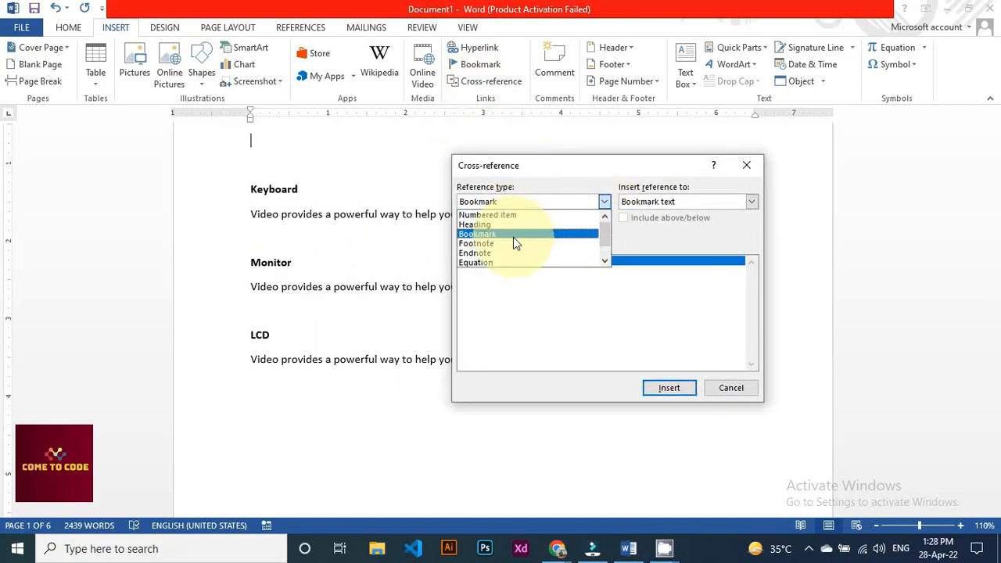
{"action": "scroll", "coordinate": [513, 239], "scroll_direction": "down", "scroll_amount": 1}
{"action": "scroll", "coordinate": [513, 237], "scroll_direction": "up", "scroll_amount": 1}
{"action": "left_click", "coordinate": [493, 236]}
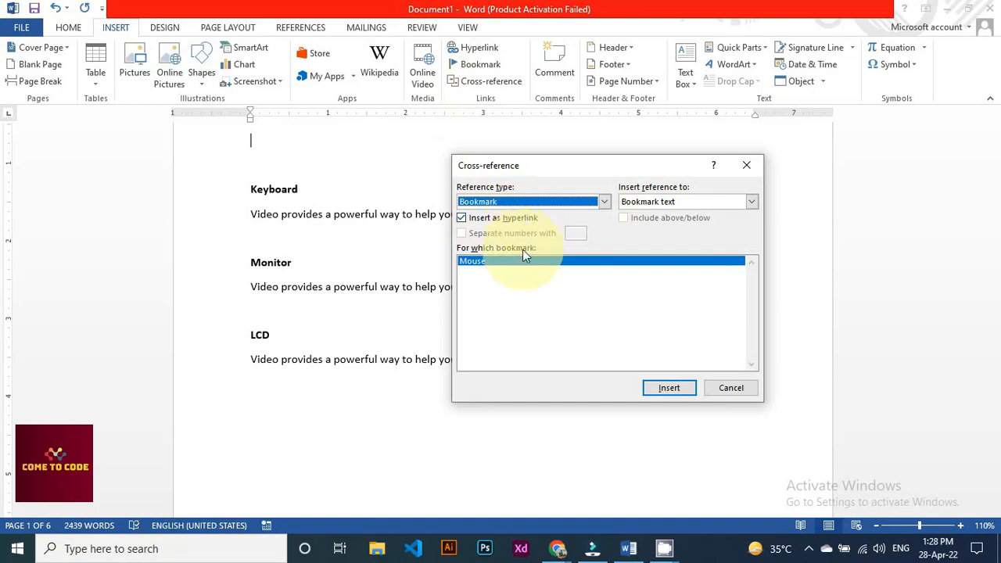
{"action": "left_click", "coordinate": [477, 264]}
{"action": "left_click", "coordinate": [674, 388]}
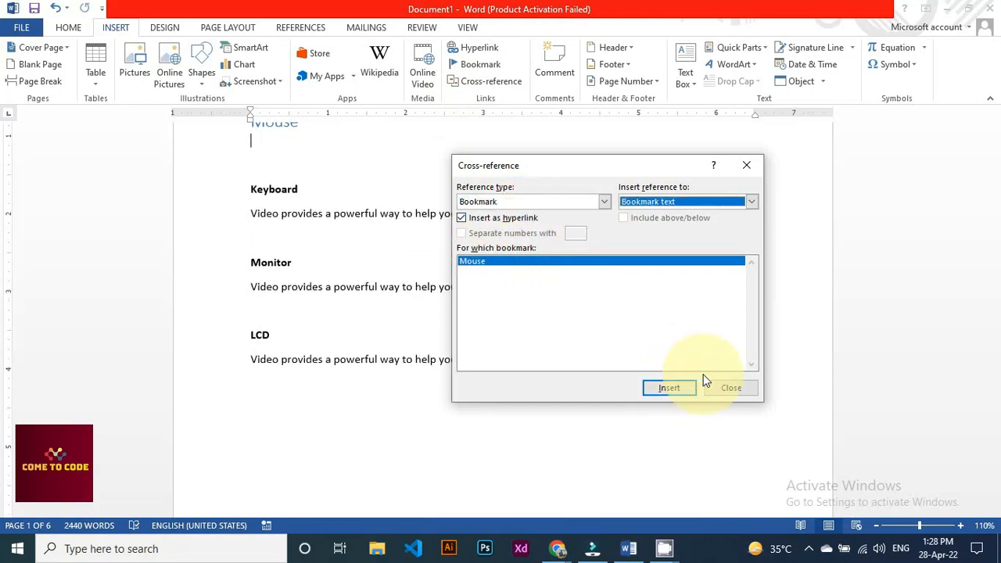
{"action": "left_click", "coordinate": [731, 388]}
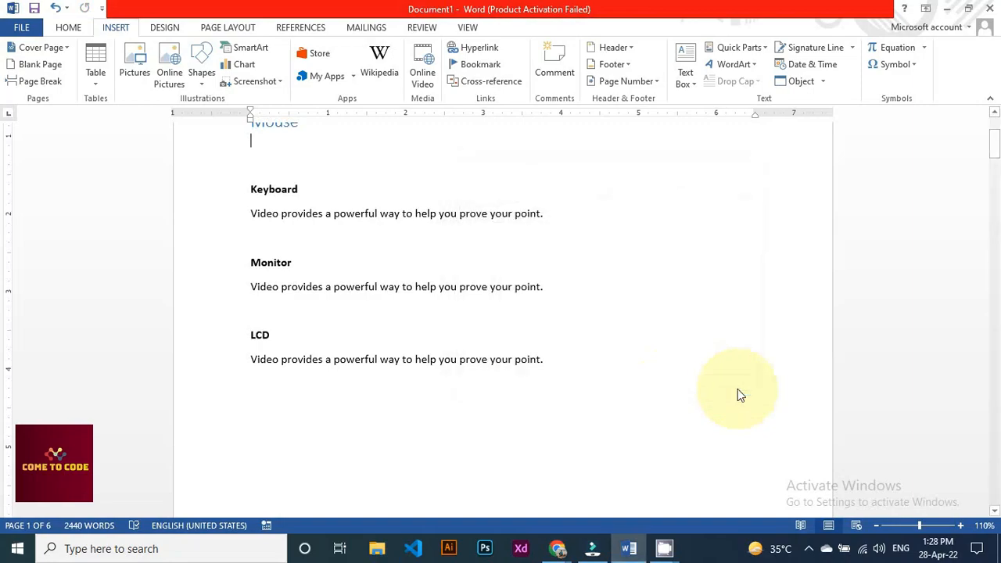
{"action": "scroll", "coordinate": [338, 290], "scroll_direction": "up", "scroll_amount": 3}
{"action": "scroll", "coordinate": [340, 290], "scroll_direction": "up", "scroll_amount": 1}
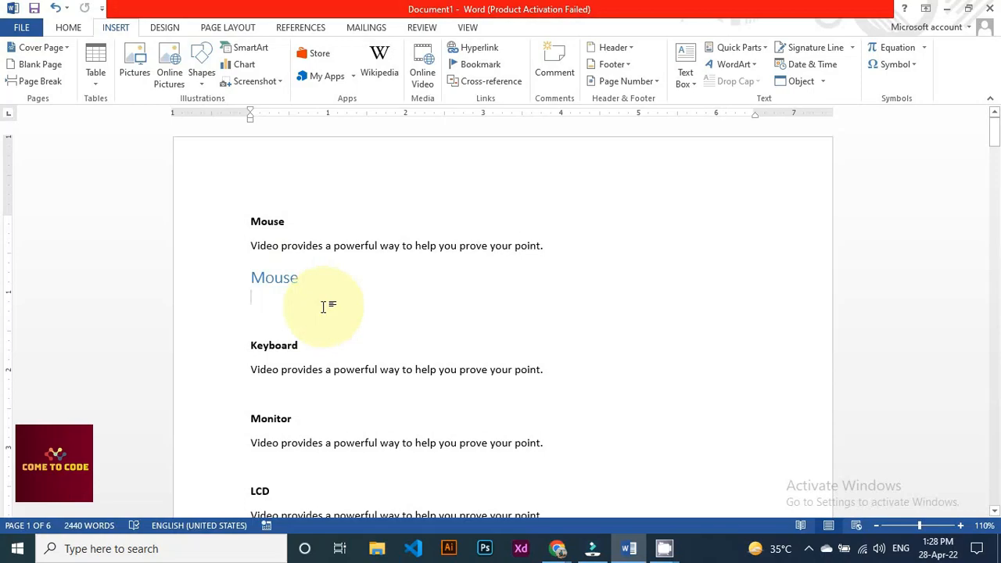
Follow the Mouse link to page 2's Mouse heading and put the cursor after the word 'document'
{"action": "left_click", "coordinate": [284, 282], "text": "ctrl"}
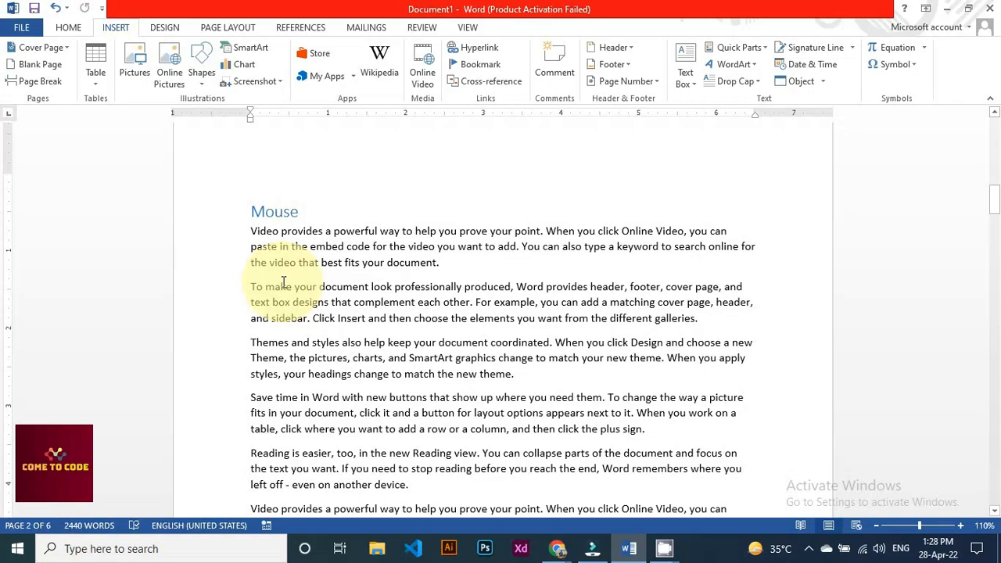
{"action": "scroll", "coordinate": [283, 281], "scroll_direction": "up", "scroll_amount": 5}
{"action": "scroll", "coordinate": [283, 281], "scroll_direction": "down", "scroll_amount": 7}
{"action": "scroll", "coordinate": [283, 281], "scroll_direction": "up", "scroll_amount": 3}
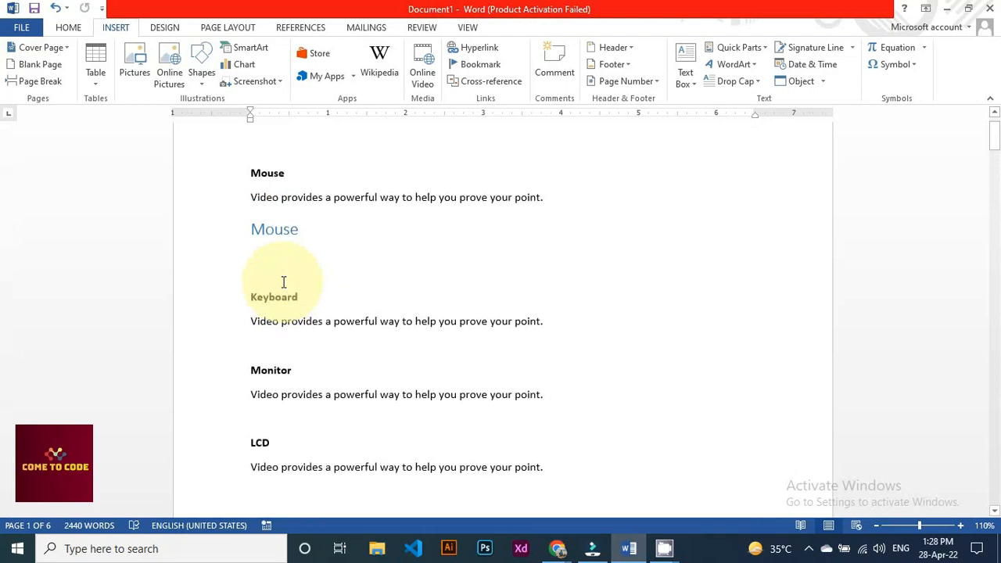
{"action": "scroll", "coordinate": [285, 305], "scroll_direction": "down", "scroll_amount": 1}
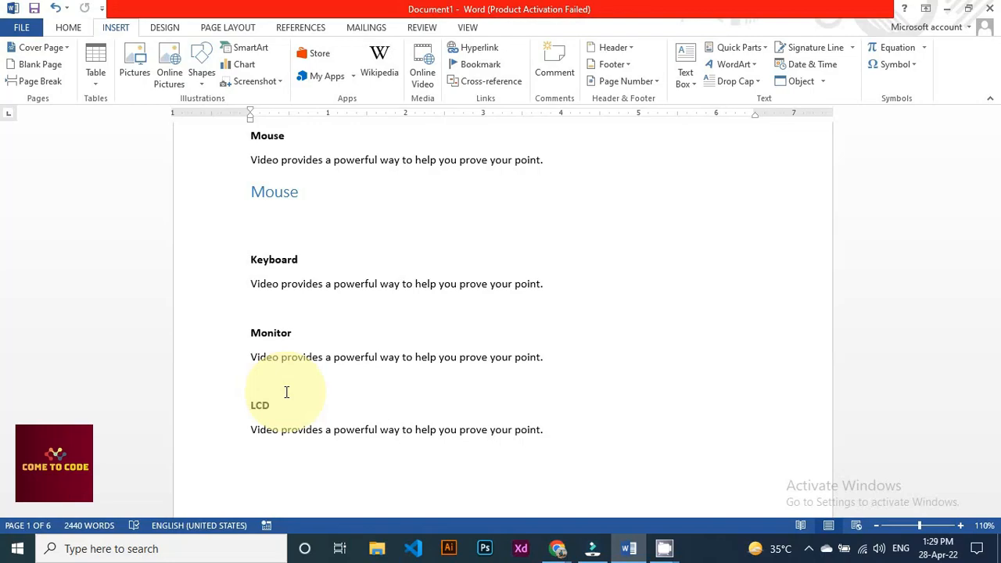
{"action": "scroll", "coordinate": [373, 384], "scroll_direction": "down", "scroll_amount": 10}
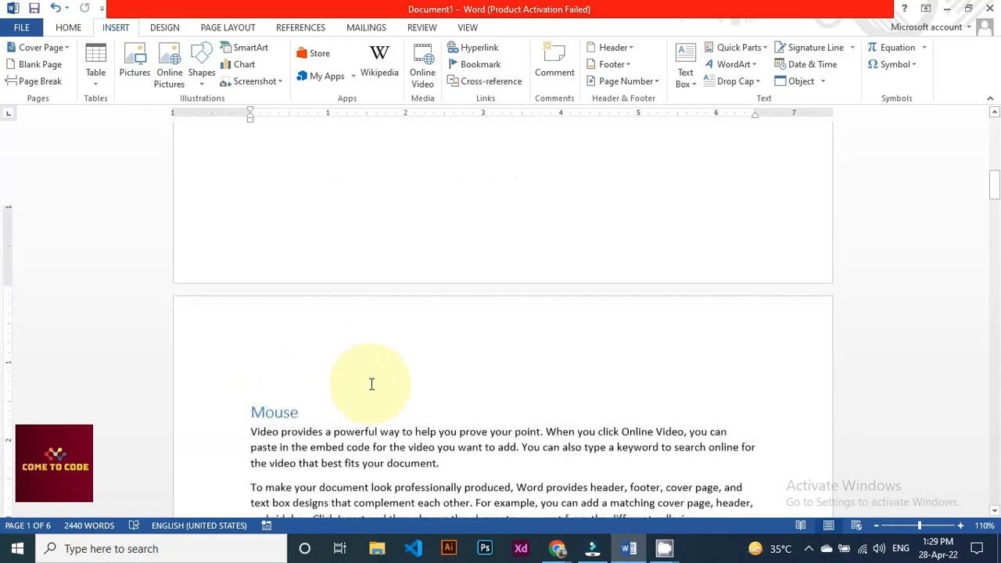
{"action": "scroll", "coordinate": [371, 384], "scroll_direction": "down", "scroll_amount": 1}
{"action": "left_click", "coordinate": [441, 225]}
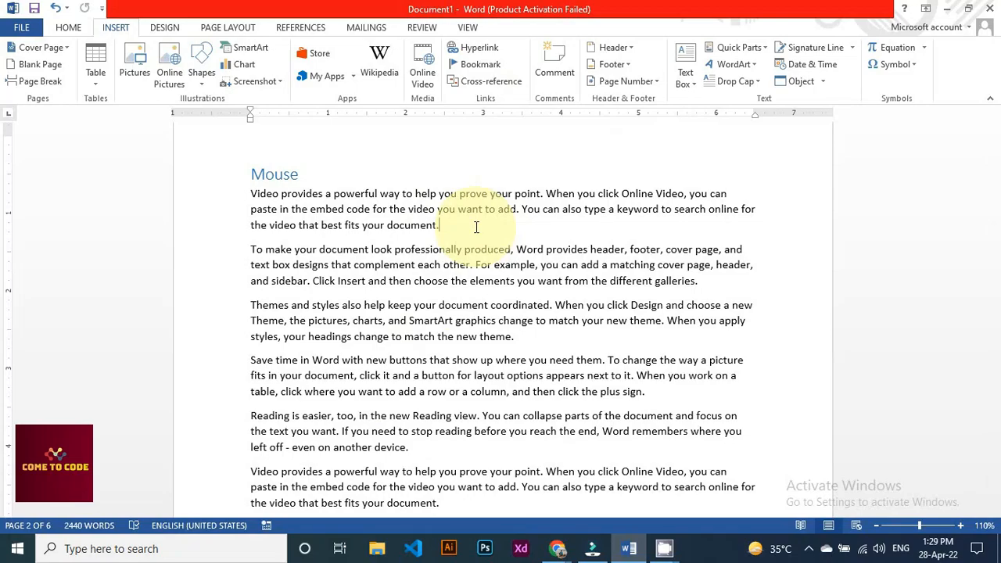
Attach a 'Wrong Sentence' comment to the word 'document', then reopen it from its margin balloon
{"action": "left_click", "coordinate": [548, 73]}
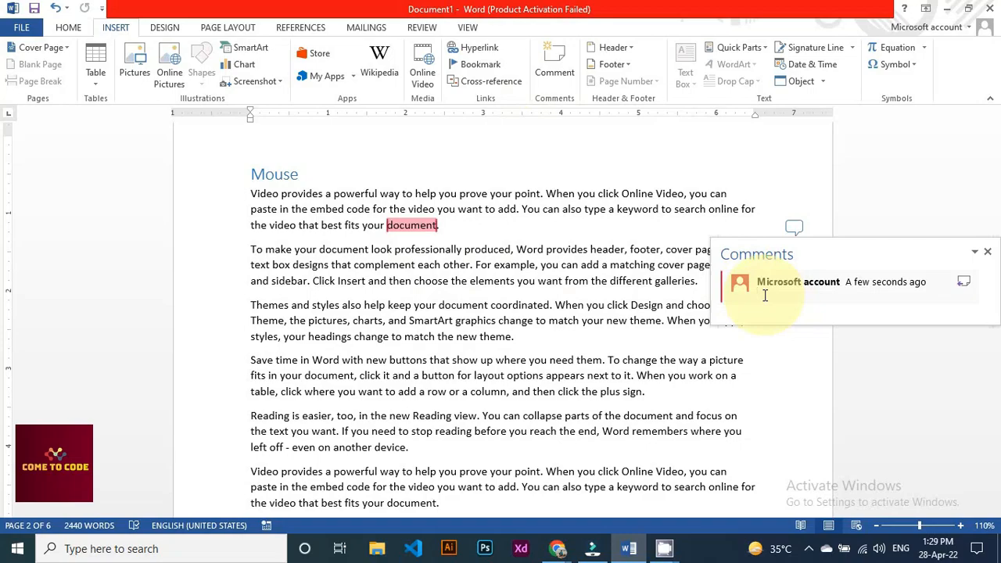
{"action": "type", "text": "Wrong Sentence"}
{"action": "left_click", "coordinate": [990, 259]}
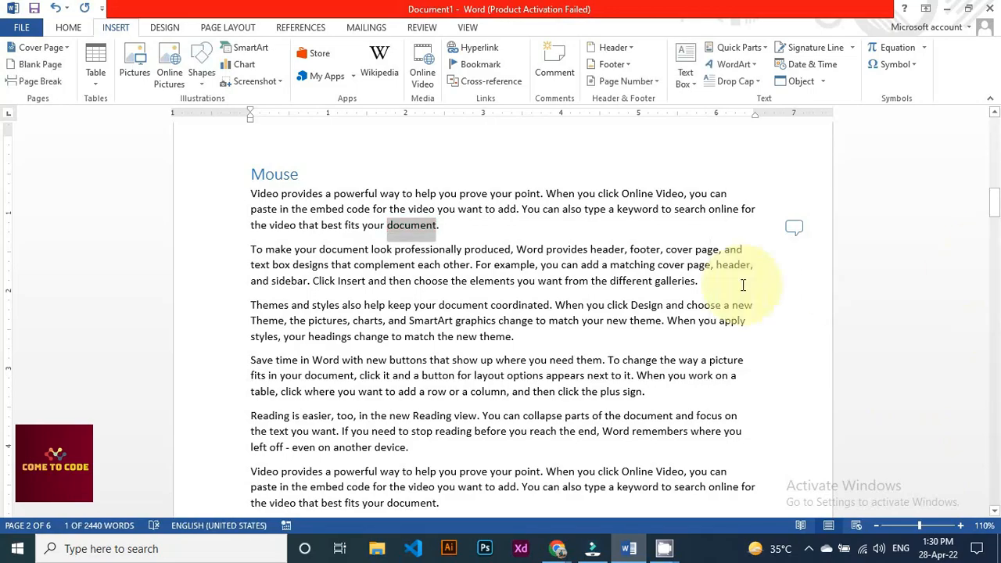
{"action": "left_click", "coordinate": [456, 230]}
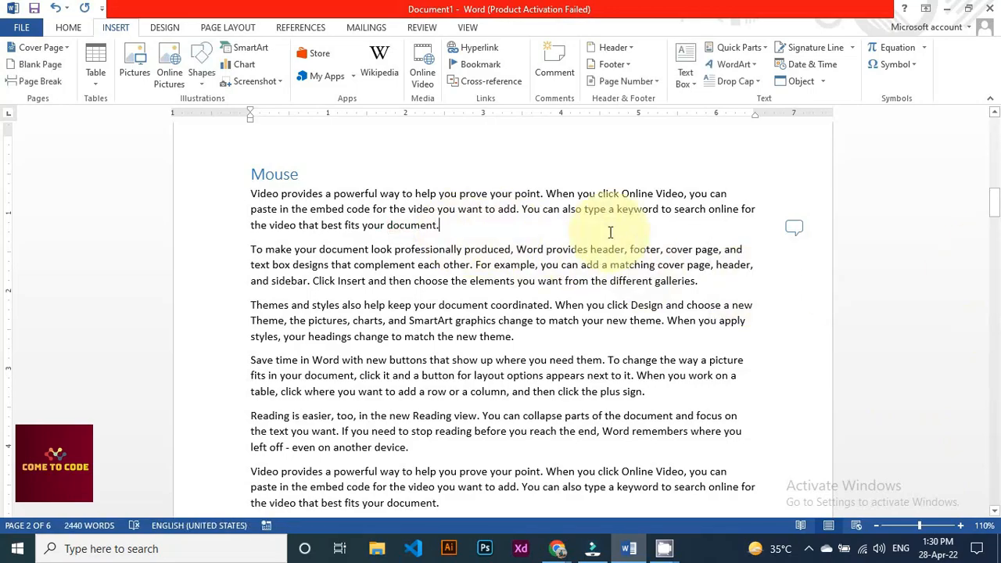
{"action": "left_click", "coordinate": [792, 230]}
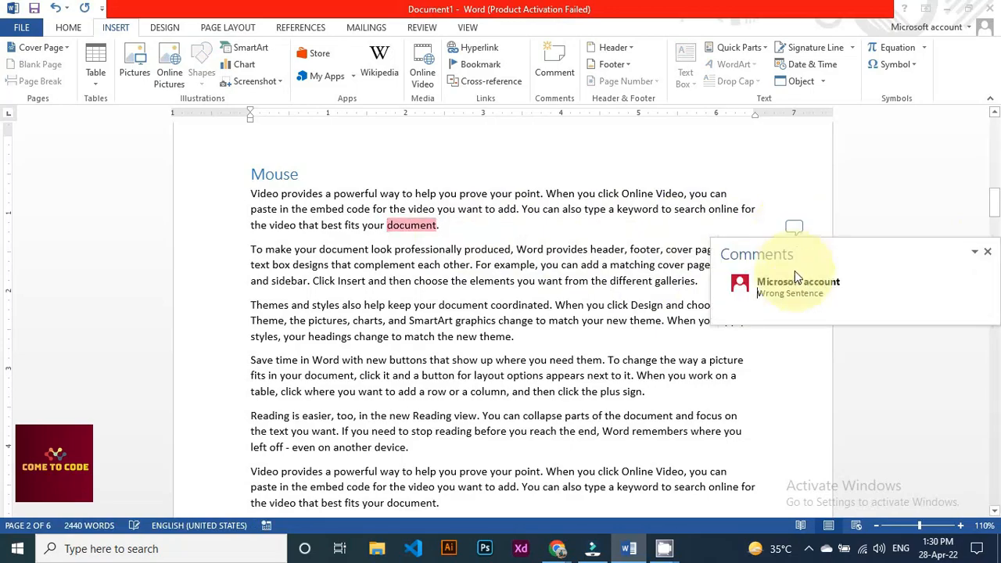
Close the comments pane and put the cursor after the Mouse line at the top of page 1
{"action": "left_click", "coordinate": [987, 251]}
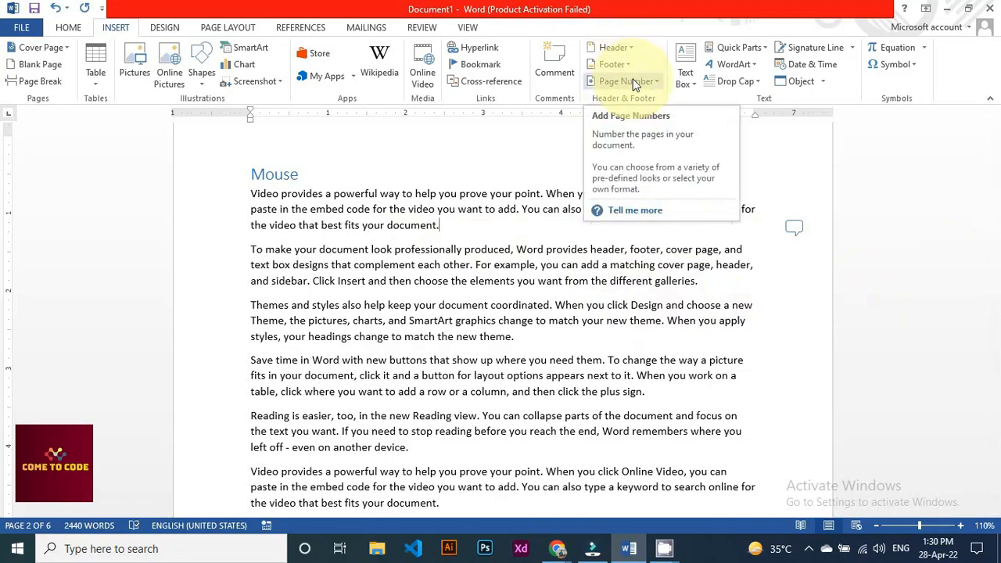
{"action": "scroll", "coordinate": [570, 251], "scroll_direction": "up", "scroll_amount": 10}
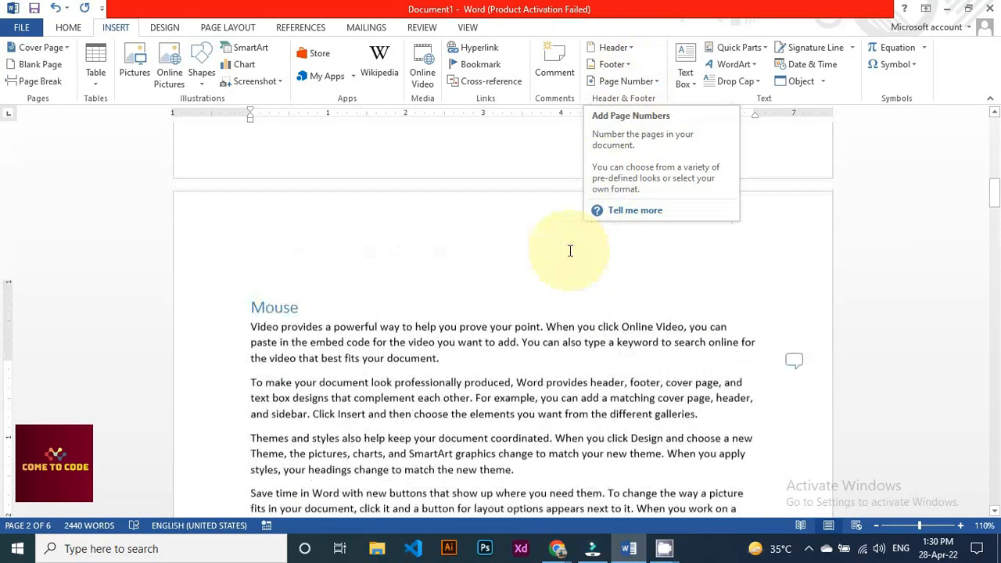
{"action": "scroll", "coordinate": [570, 250], "scroll_direction": "up", "scroll_amount": 1}
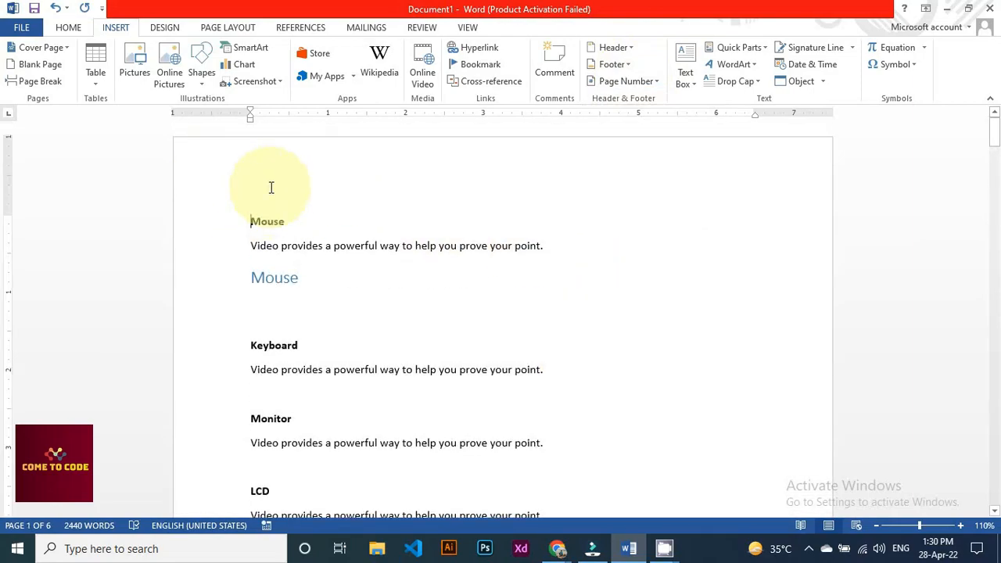
{"action": "key", "text": "ctrl+Return"}
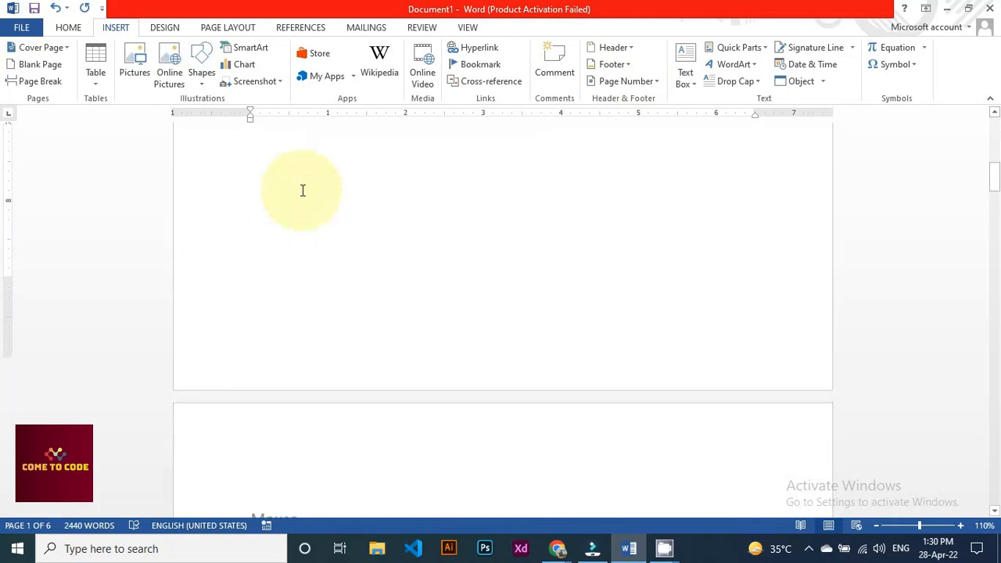
{"action": "left_click", "coordinate": [270, 315]}
{"action": "scroll", "coordinate": [433, 295], "scroll_direction": "up", "scroll_amount": 3}
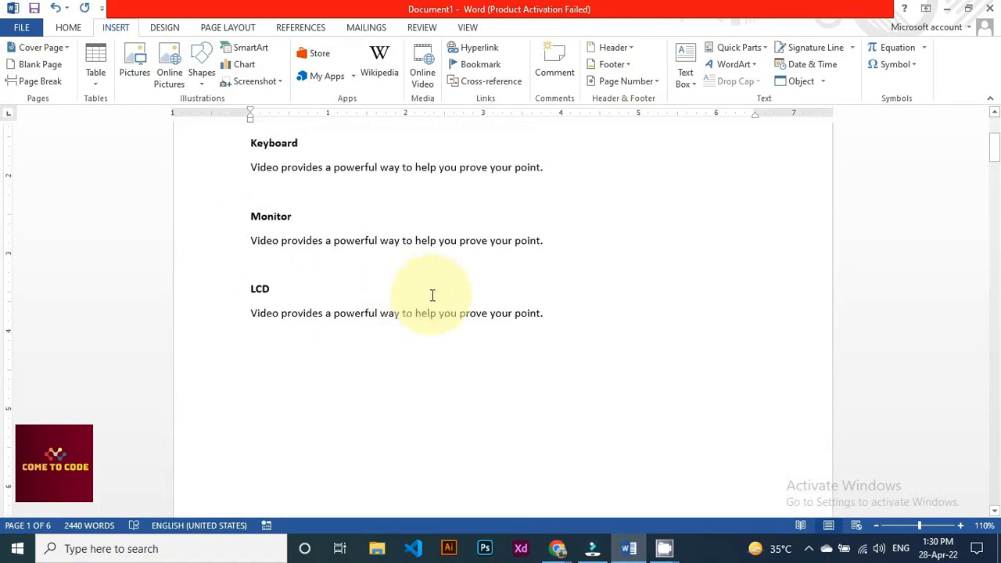
{"action": "scroll", "coordinate": [432, 295], "scroll_direction": "up", "scroll_amount": 4}
{"action": "left_click", "coordinate": [285, 178]}
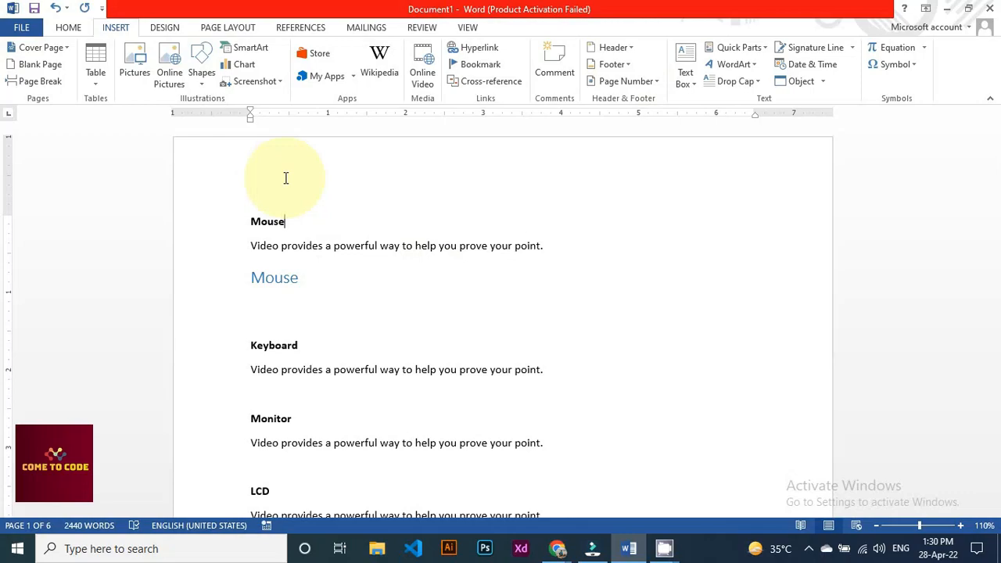
Skip the built-in header designs and type 'Come To Code' directly into the page header
{"action": "left_click", "coordinate": [617, 48]}
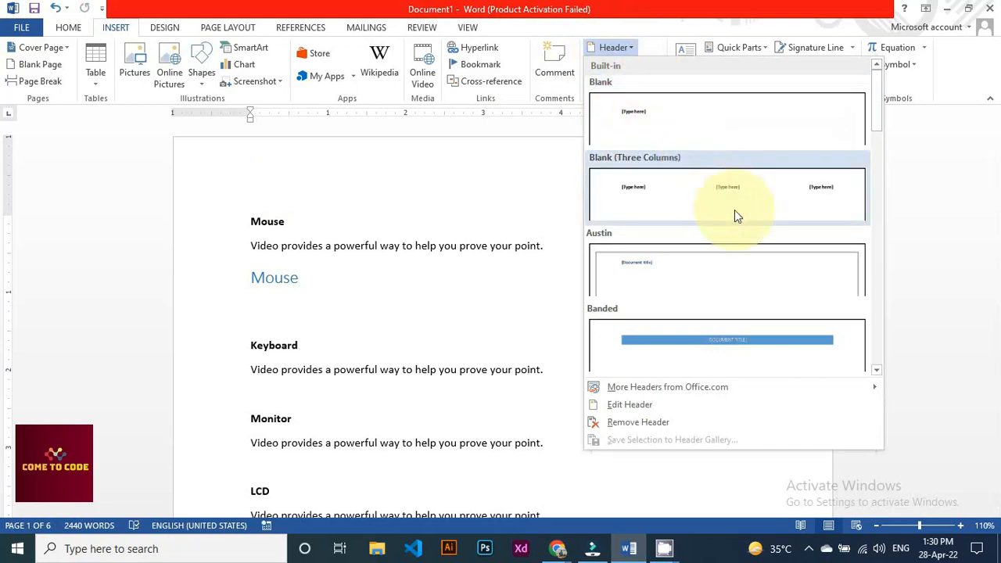
{"action": "scroll", "coordinate": [747, 233], "scroll_direction": "down", "scroll_amount": 5}
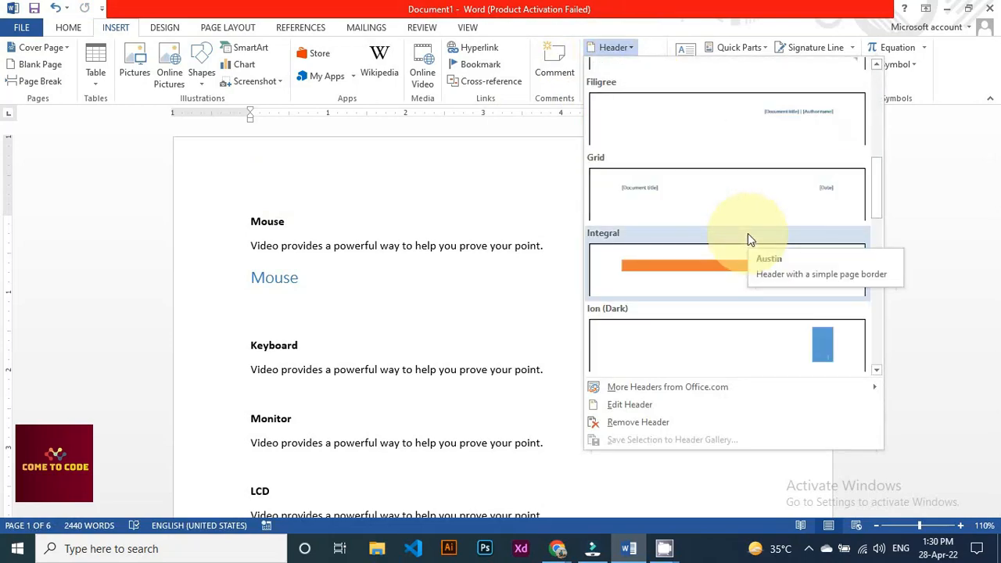
{"action": "scroll", "coordinate": [748, 233], "scroll_direction": "down", "scroll_amount": 10}
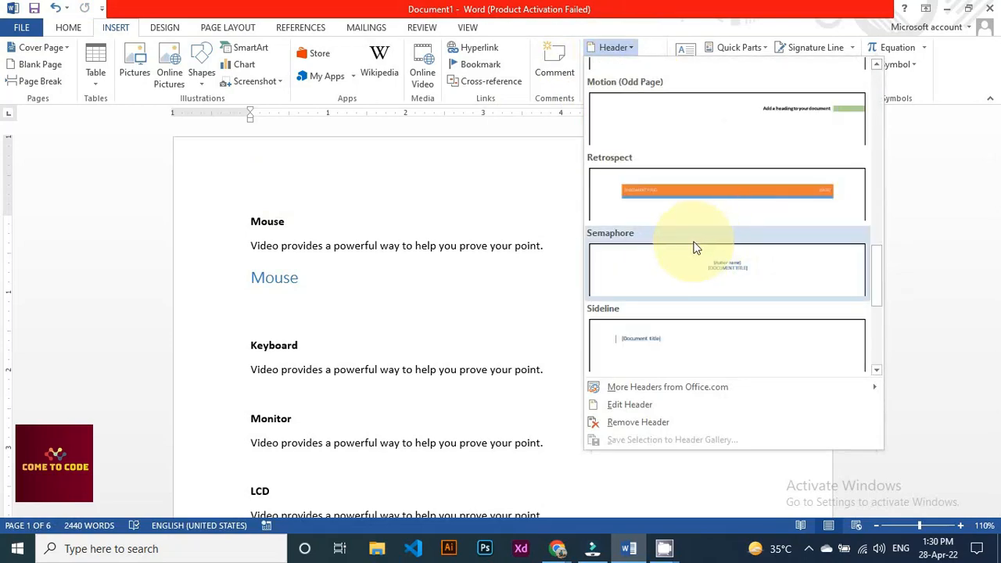
{"action": "scroll", "coordinate": [696, 248], "scroll_direction": "up", "scroll_amount": 3}
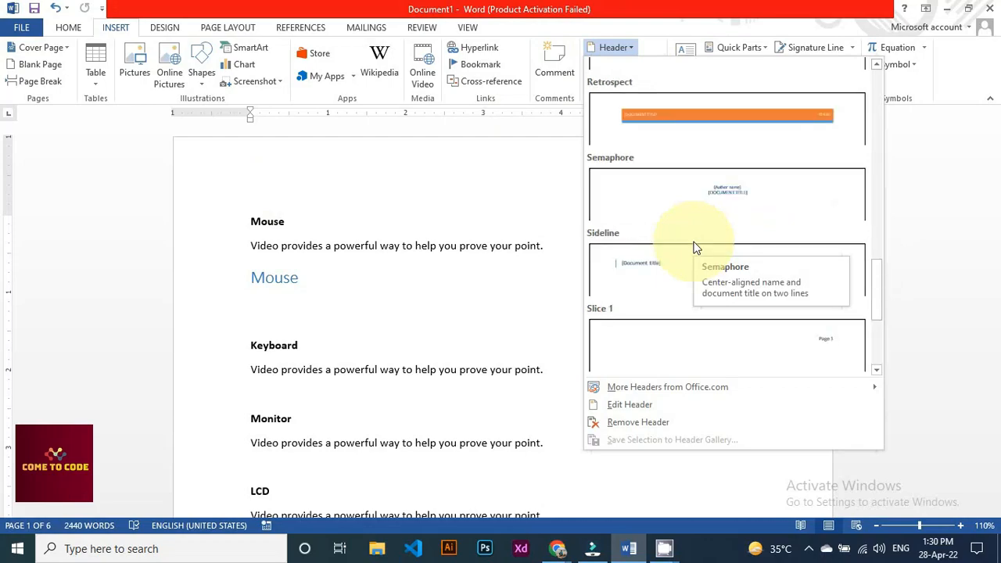
{"action": "left_click", "coordinate": [360, 193]}
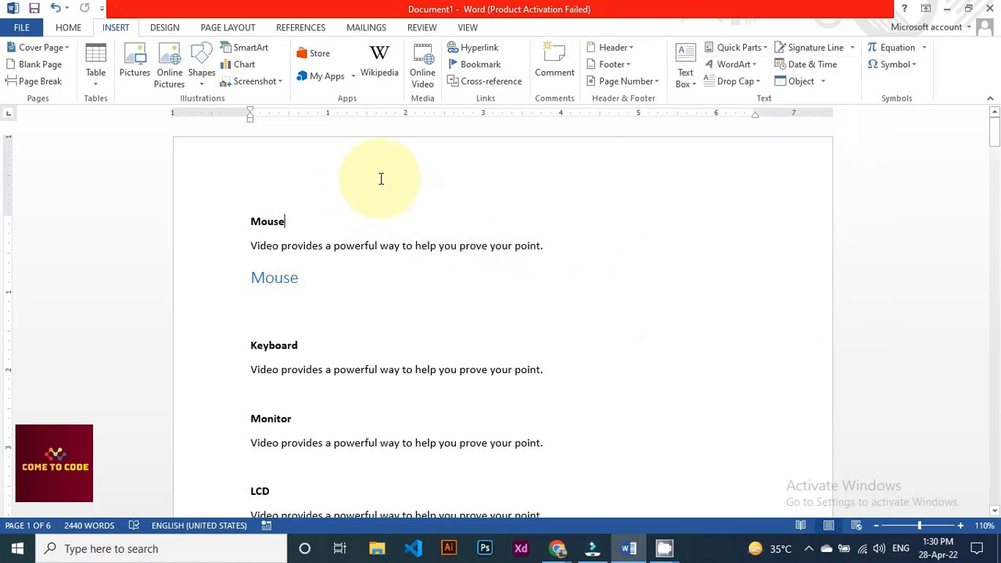
{"action": "double_click", "coordinate": [380, 179]}
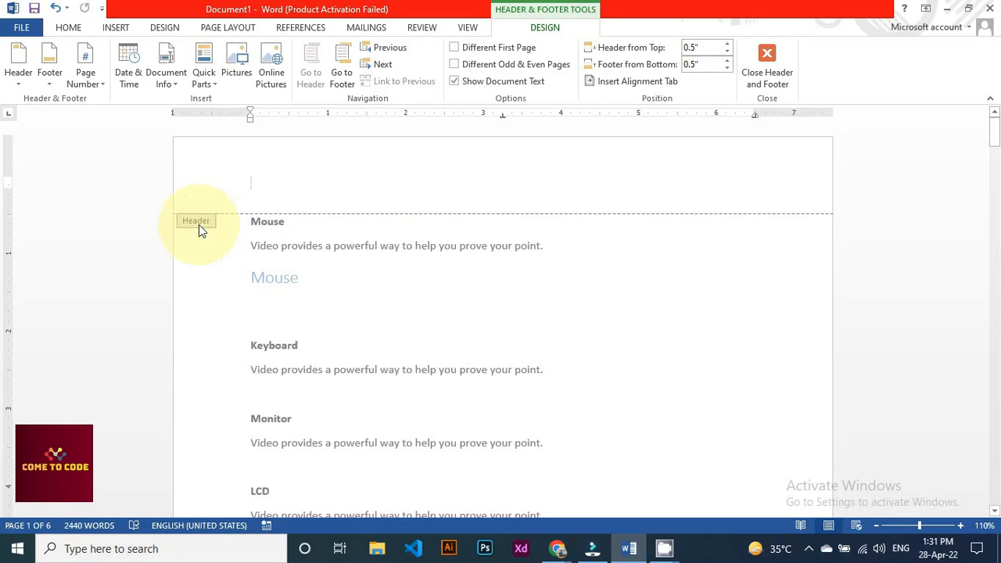
{"action": "type", "text": "Come To Code"}
Centre the header text, enlarge it to 22 pt, colour it red, and leave the header
{"action": "key", "text": "ctrl+shift+Left"}
{"action": "key", "text": "ctrl+a"}
{"action": "key", "text": "ctrl+e"}
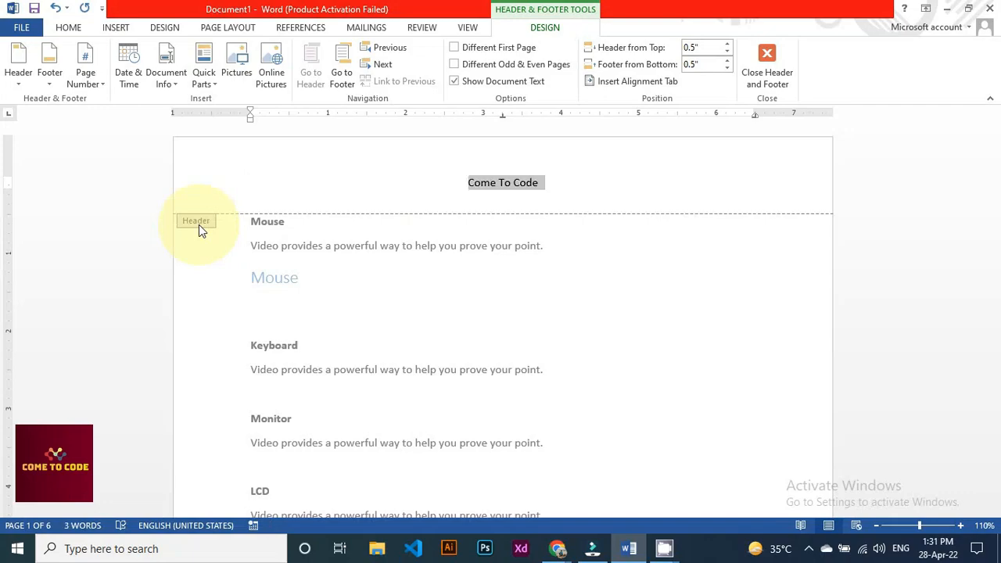
{"action": "left_click", "coordinate": [73, 35]}
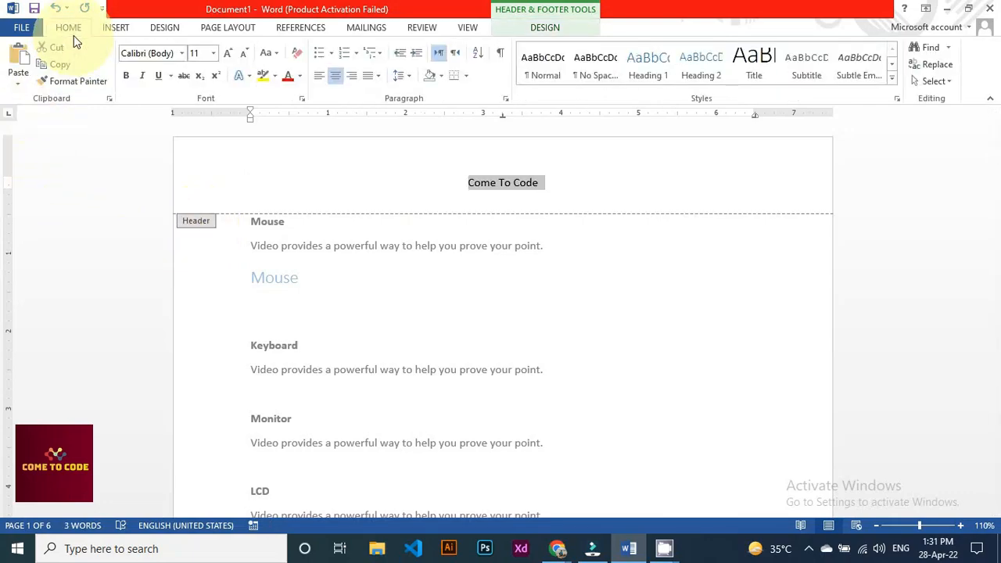
{"action": "left_click", "coordinate": [227, 52]}
{"action": "left_click", "coordinate": [228, 52]}
{"action": "left_click", "coordinate": [228, 53]}
{"action": "left_click", "coordinate": [228, 53]}
{"action": "left_click", "coordinate": [227, 52]}
{"action": "left_click", "coordinate": [228, 53]}
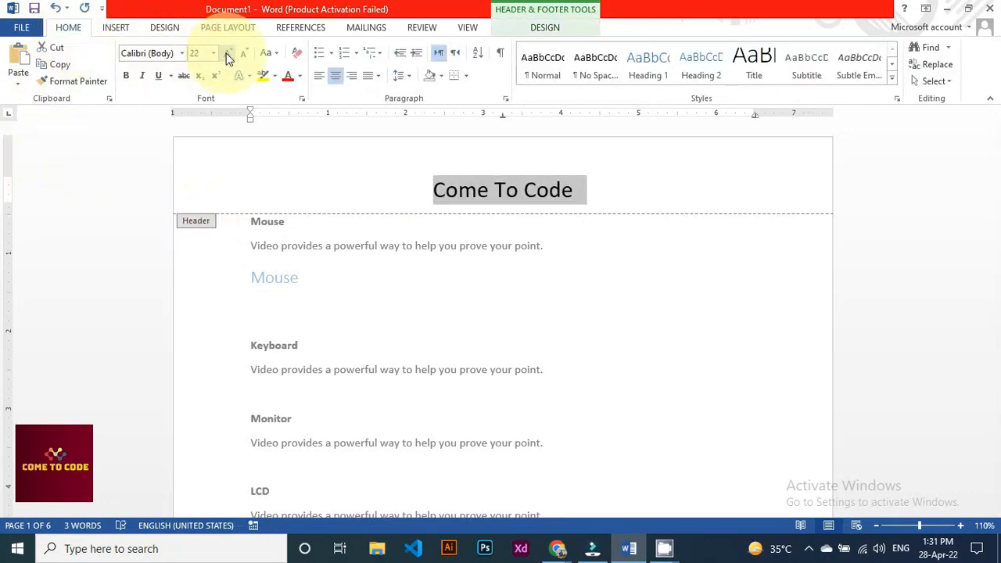
{"action": "left_click", "coordinate": [285, 83]}
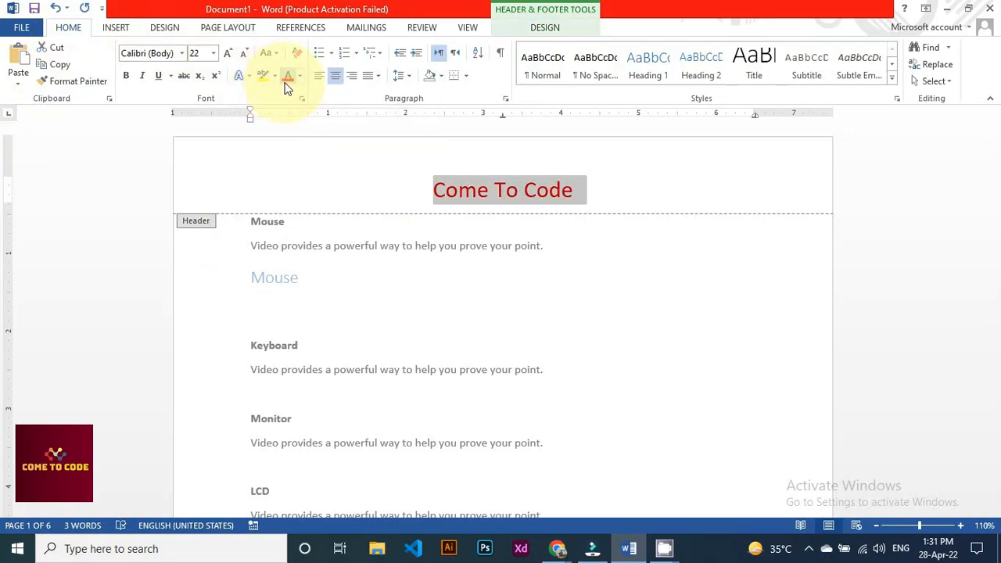
{"action": "left_click", "coordinate": [394, 176]}
{"action": "double_click", "coordinate": [462, 289]}
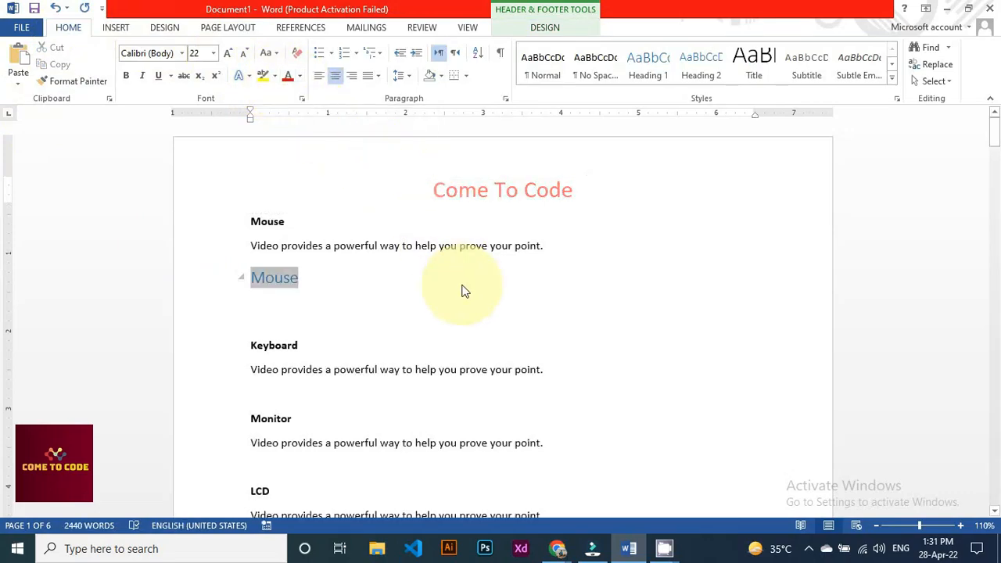
{"action": "double_click", "coordinate": [461, 290]}
{"action": "left_click", "coordinate": [547, 246]}
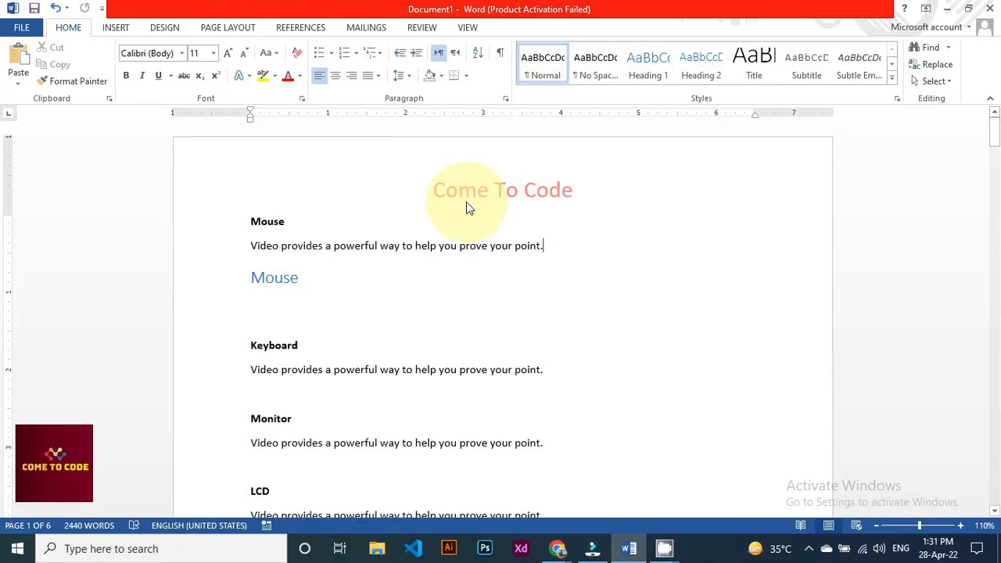
{"action": "scroll", "coordinate": [466, 202], "scroll_direction": "down", "scroll_amount": 15}
{"action": "scroll", "coordinate": [464, 206], "scroll_direction": "down", "scroll_amount": 15}
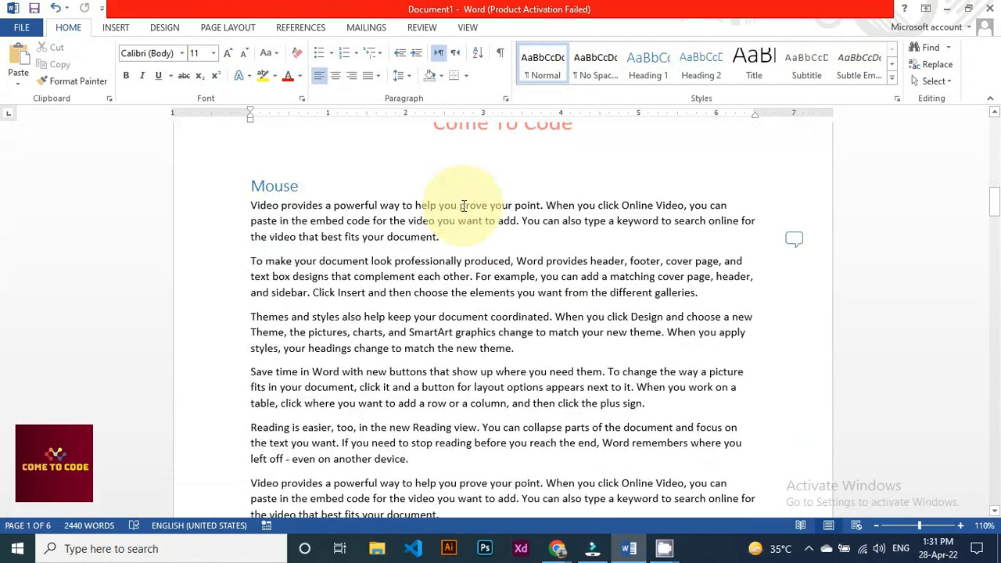
{"action": "scroll", "coordinate": [464, 206], "scroll_direction": "down", "scroll_amount": 15}
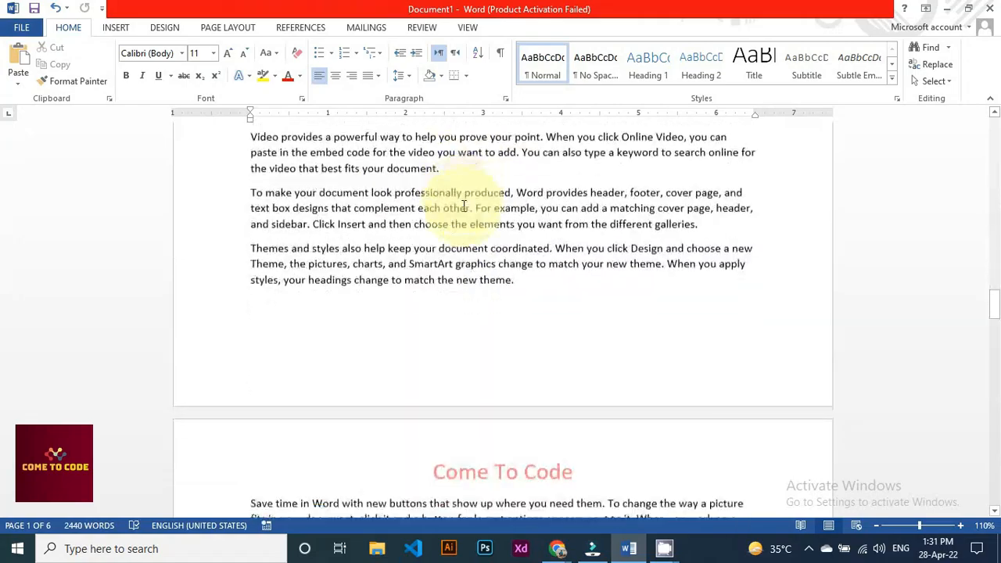
{"action": "scroll", "coordinate": [464, 211], "scroll_direction": "down", "scroll_amount": 15}
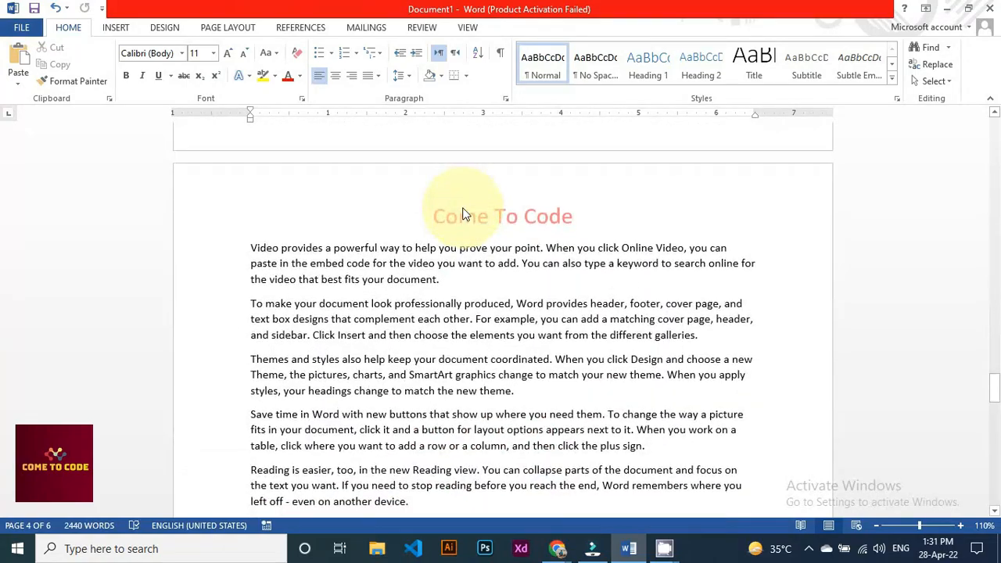
{"action": "scroll", "coordinate": [463, 207], "scroll_direction": "down", "scroll_amount": 15}
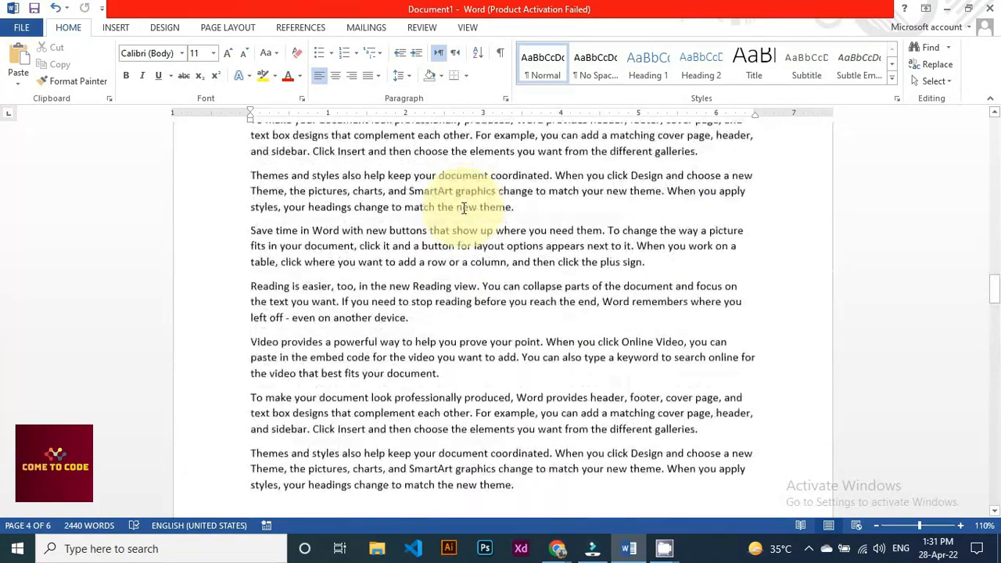
{"action": "scroll", "coordinate": [464, 205], "scroll_direction": "down", "scroll_amount": 15}
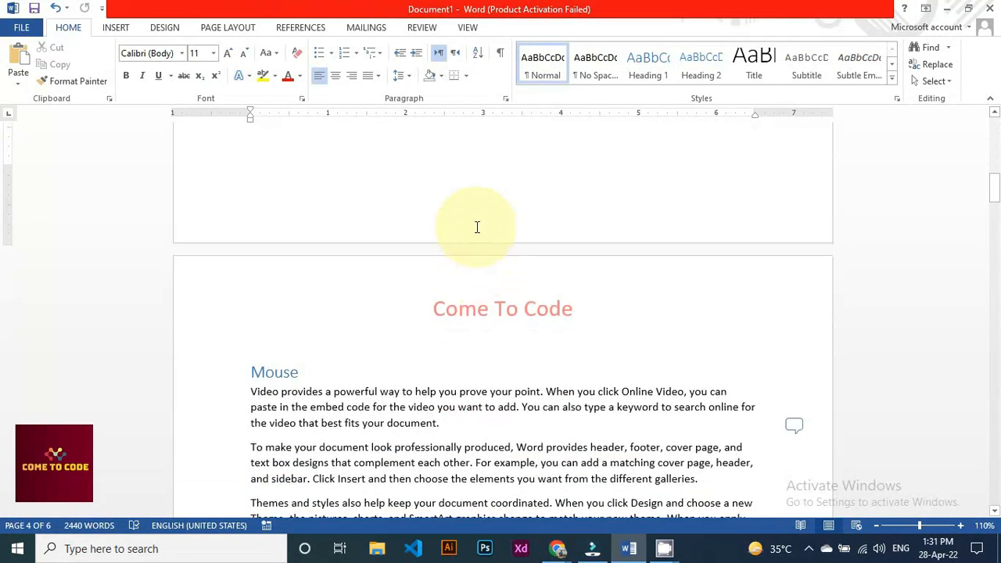
{"action": "scroll", "coordinate": [475, 226], "scroll_direction": "up", "scroll_amount": 8}
Pick ViewMaster (Horizontal) from the Insert tab's footer gallery
{"action": "left_click", "coordinate": [113, 28]}
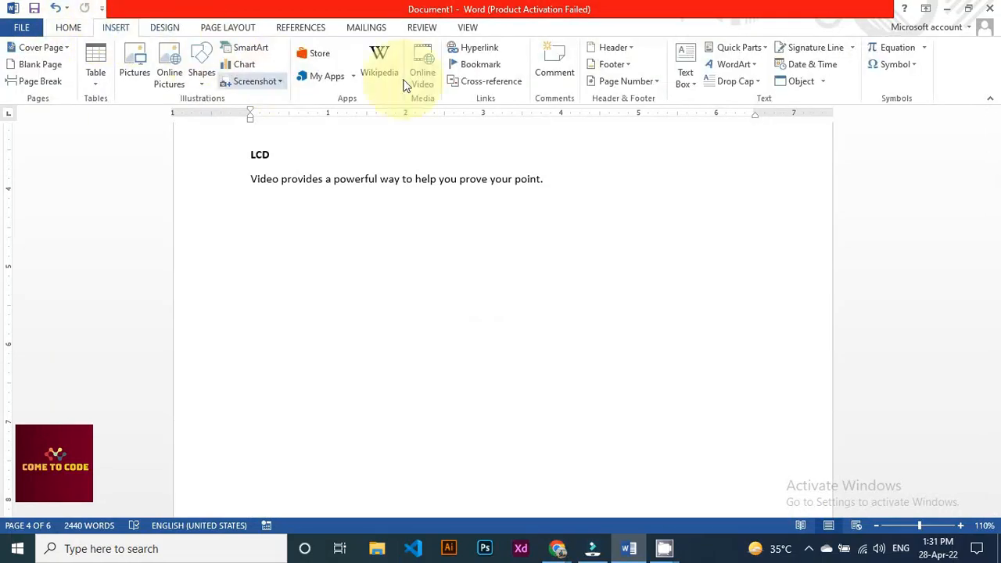
{"action": "left_click", "coordinate": [612, 64]}
{"action": "scroll", "coordinate": [736, 258], "scroll_direction": "down", "scroll_amount": 8}
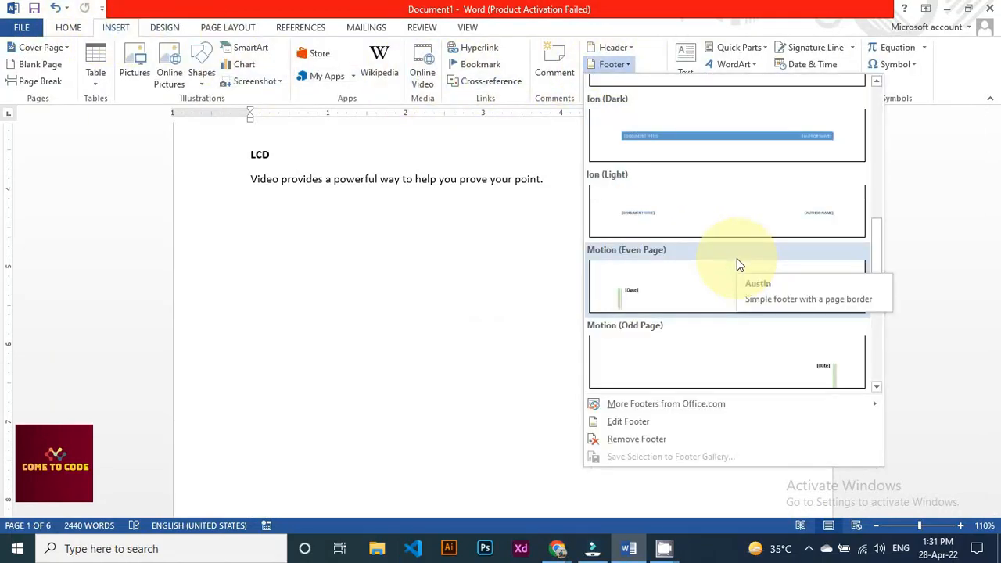
{"action": "scroll", "coordinate": [736, 258], "scroll_direction": "down", "scroll_amount": 6}
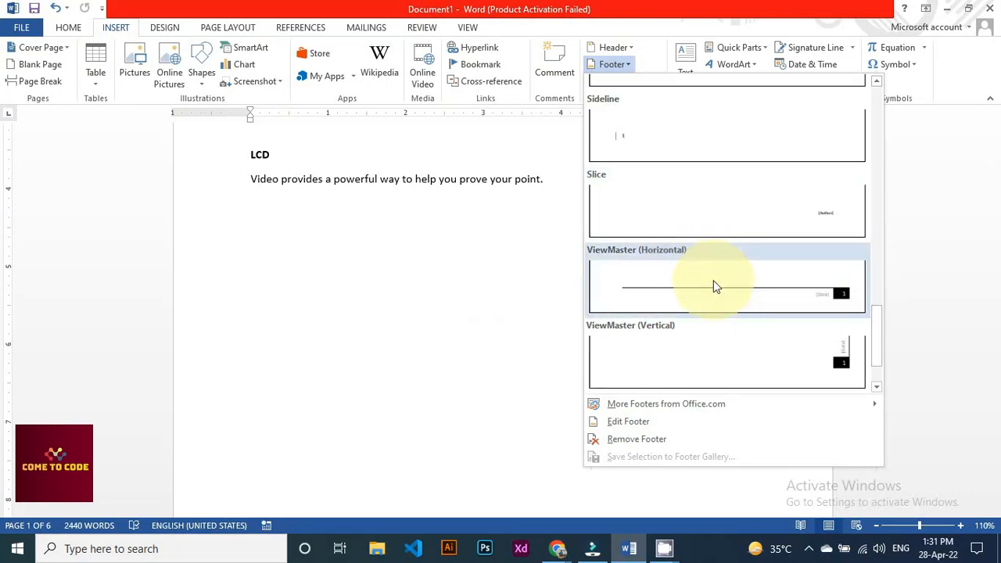
{"action": "left_click", "coordinate": [721, 280]}
{"action": "scroll", "coordinate": [431, 317], "scroll_direction": "down", "scroll_amount": 5}
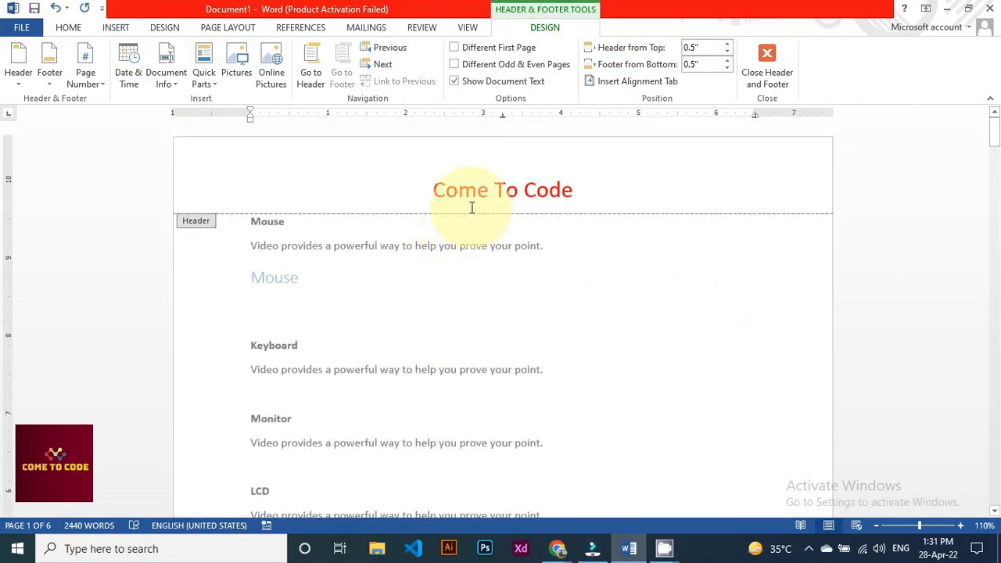
Check the footer's line and date group, deselect it, and close footer editing to return to the body
{"action": "scroll", "coordinate": [545, 311], "scroll_direction": "down", "scroll_amount": 10}
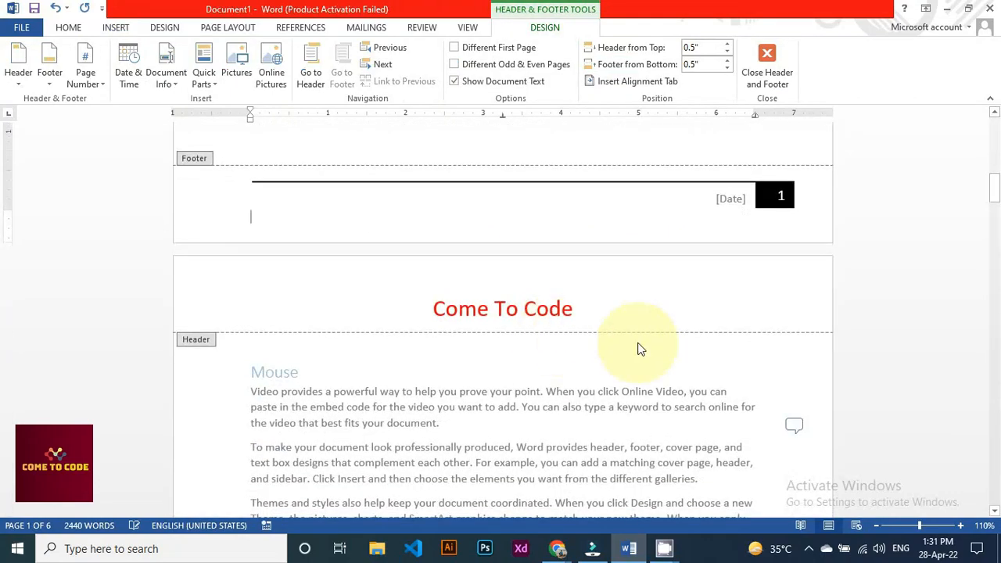
{"action": "left_click", "coordinate": [730, 203]}
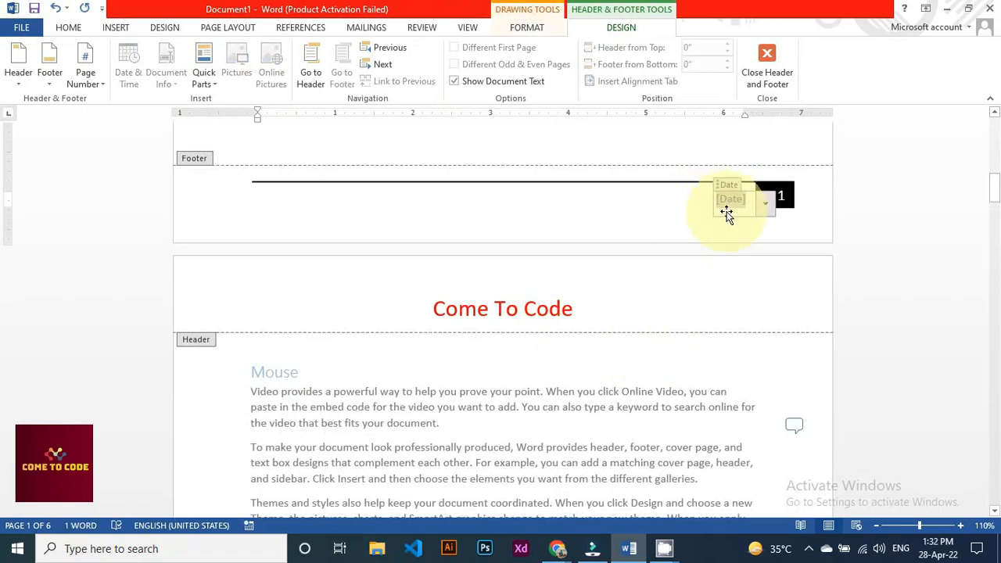
{"action": "left_click", "coordinate": [726, 215]}
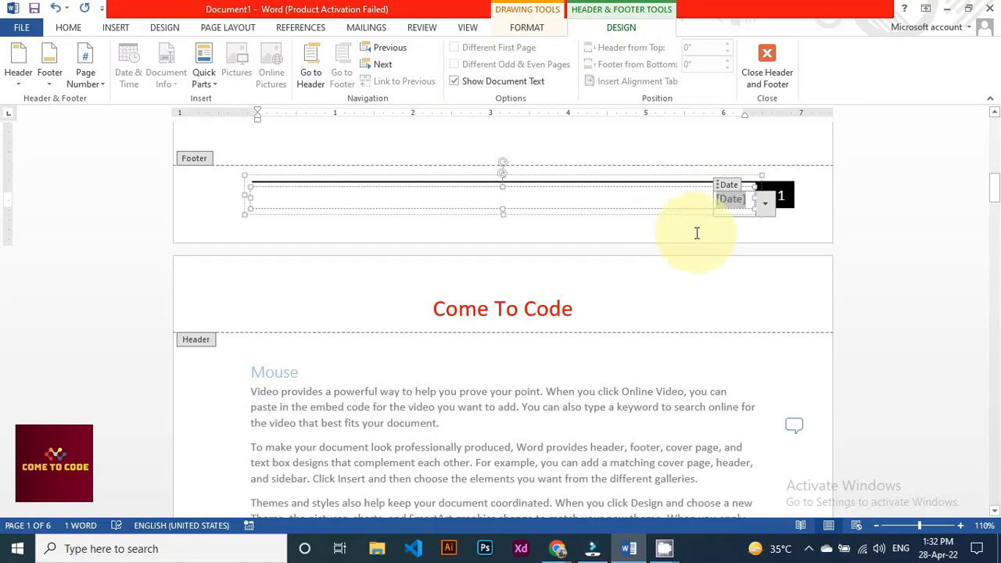
{"action": "left_click", "coordinate": [697, 233]}
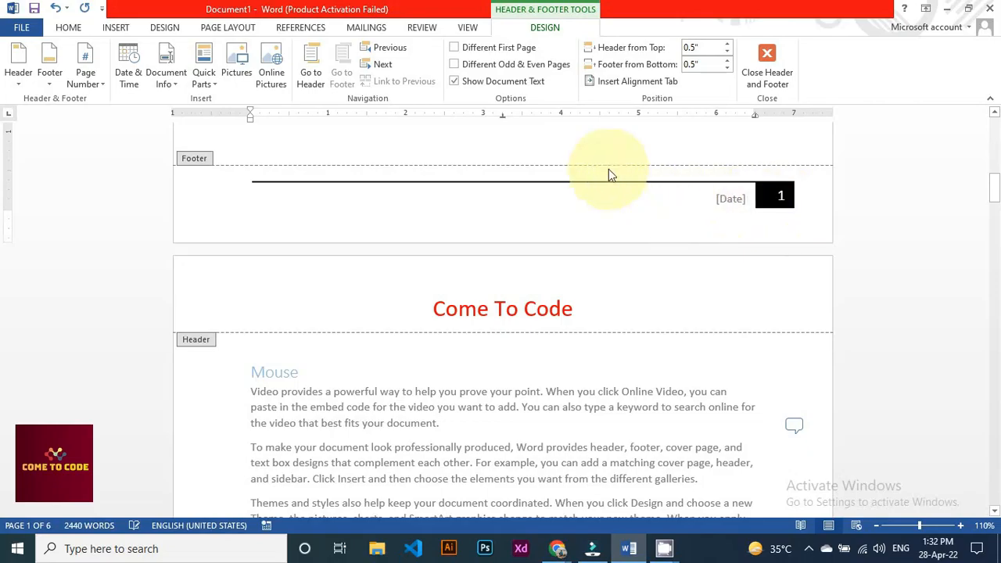
{"action": "double_click", "coordinate": [585, 146]}
{"action": "scroll", "coordinate": [586, 282], "scroll_direction": "down", "scroll_amount": 10}
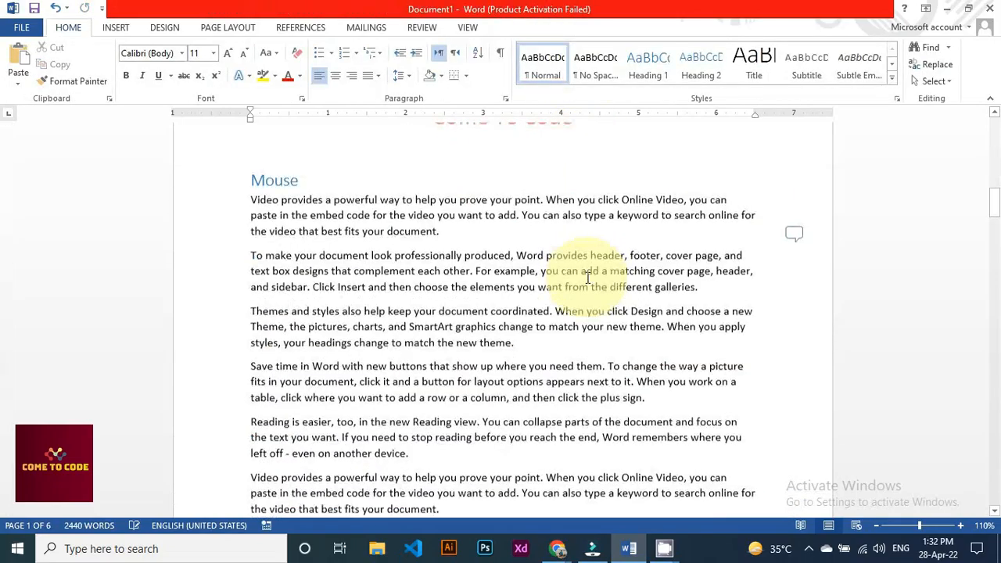
{"action": "scroll", "coordinate": [587, 278], "scroll_direction": "down", "scroll_amount": 5}
{"action": "scroll", "coordinate": [587, 278], "scroll_direction": "down", "scroll_amount": 20}
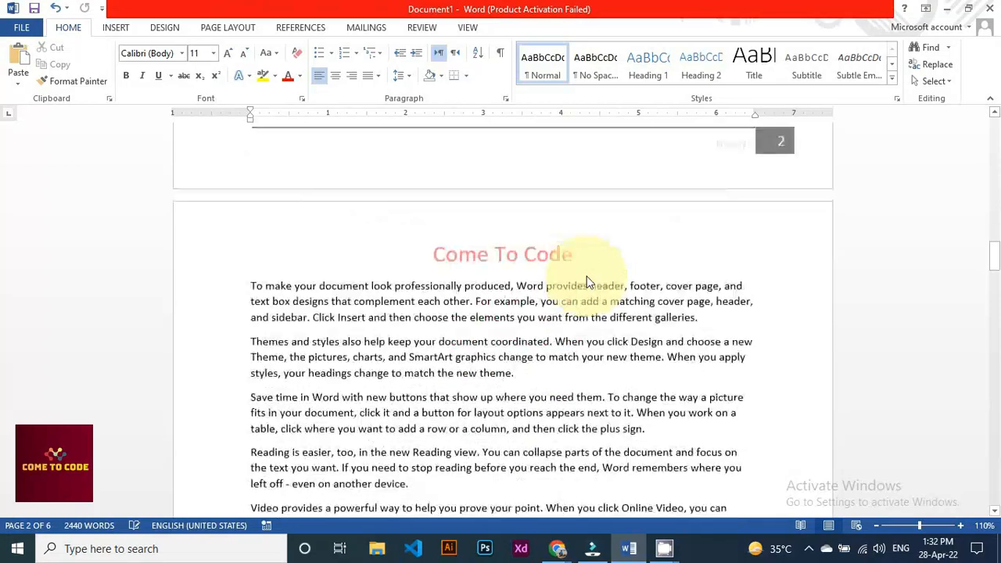
{"action": "scroll", "coordinate": [586, 282], "scroll_direction": "down", "scroll_amount": 18}
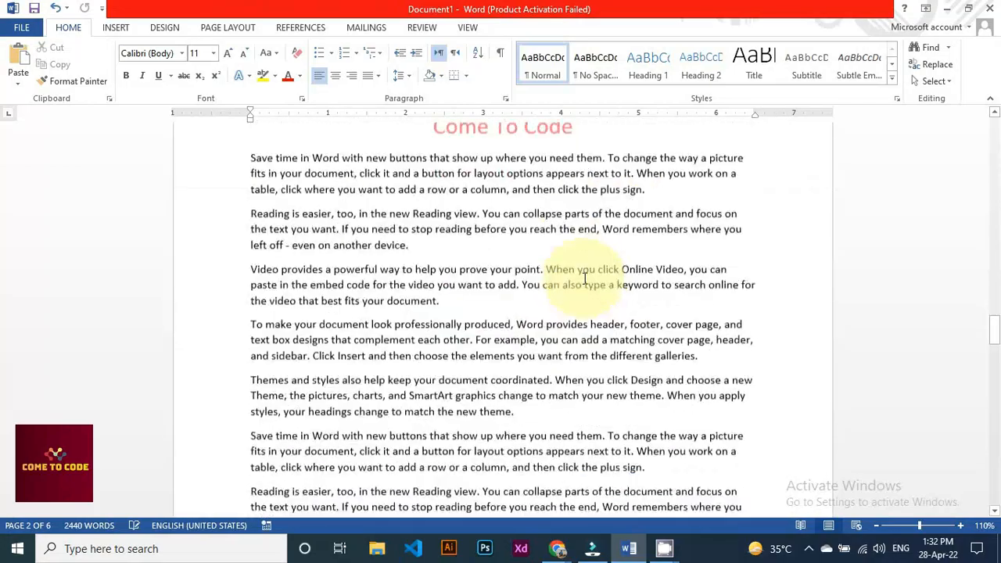
{"action": "scroll", "coordinate": [585, 281], "scroll_direction": "up", "scroll_amount": 16}
{"action": "scroll", "coordinate": [571, 258], "scroll_direction": "up", "scroll_amount": 20}
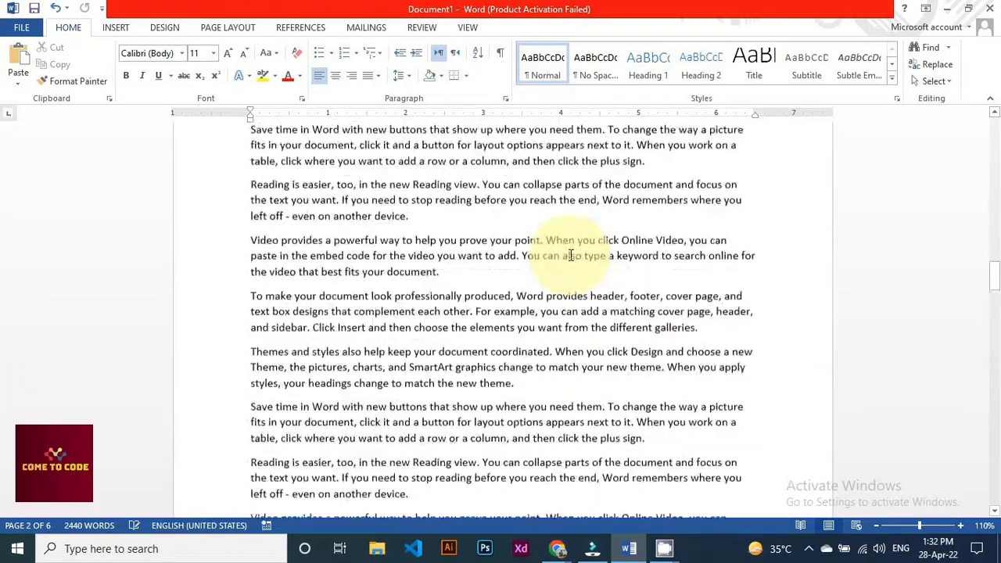
{"action": "scroll", "coordinate": [571, 255], "scroll_direction": "up", "scroll_amount": 3}
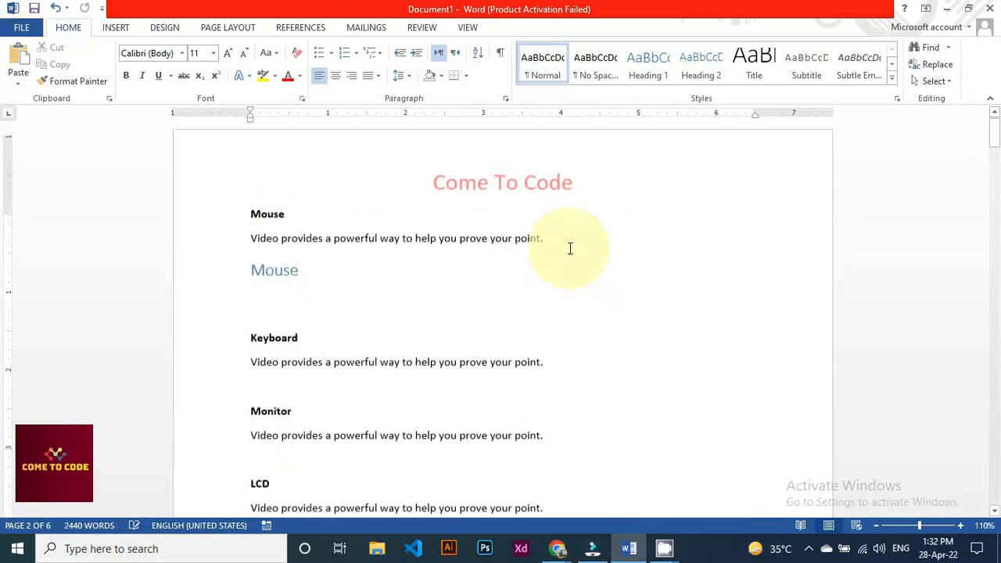
{"action": "scroll", "coordinate": [569, 247], "scroll_direction": "down", "scroll_amount": 15}
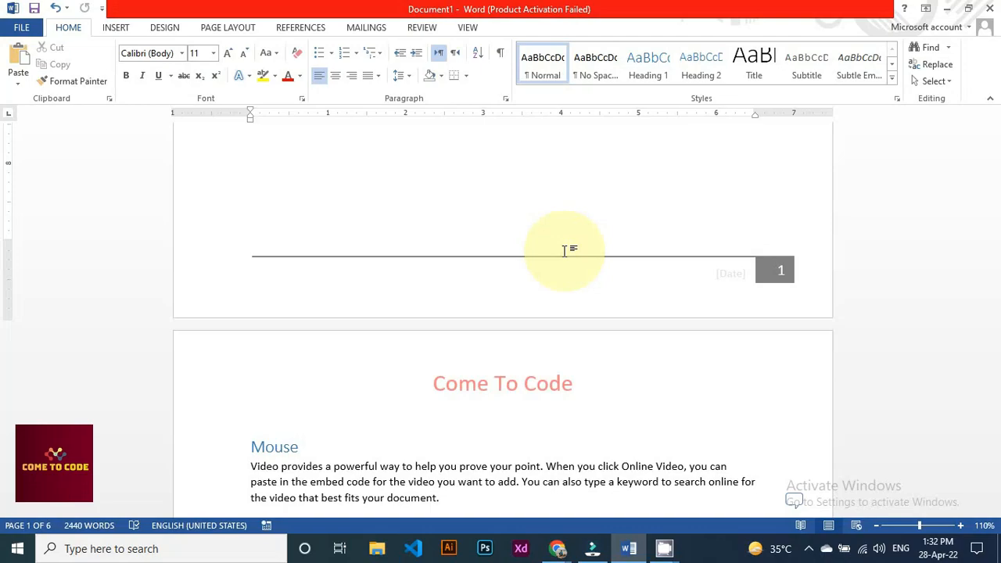
Insert an Accent Bar, Right page-margin number showing 'Page | 1' via Page Number > Page Margins
{"action": "left_click", "coordinate": [115, 28]}
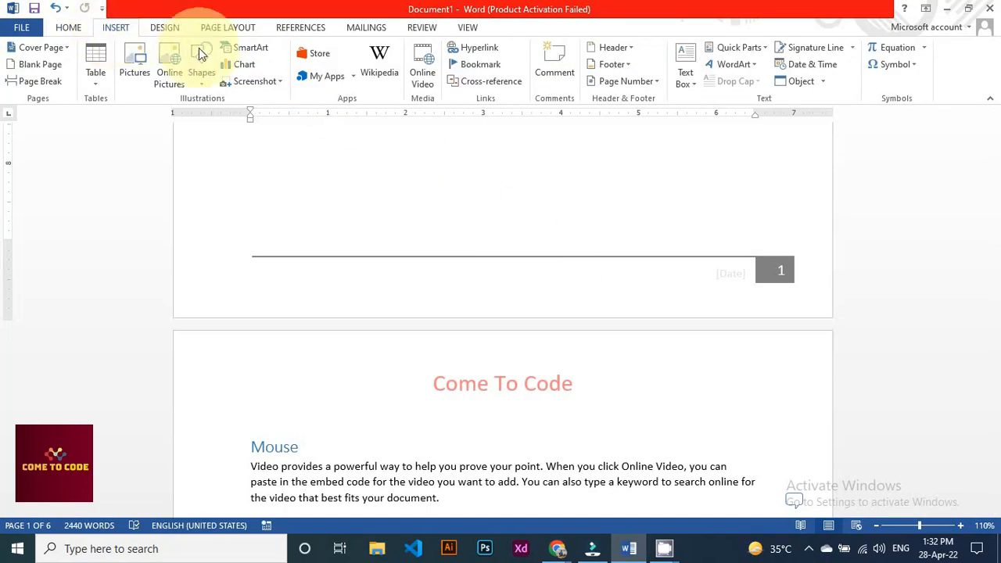
{"action": "left_click", "coordinate": [655, 86]}
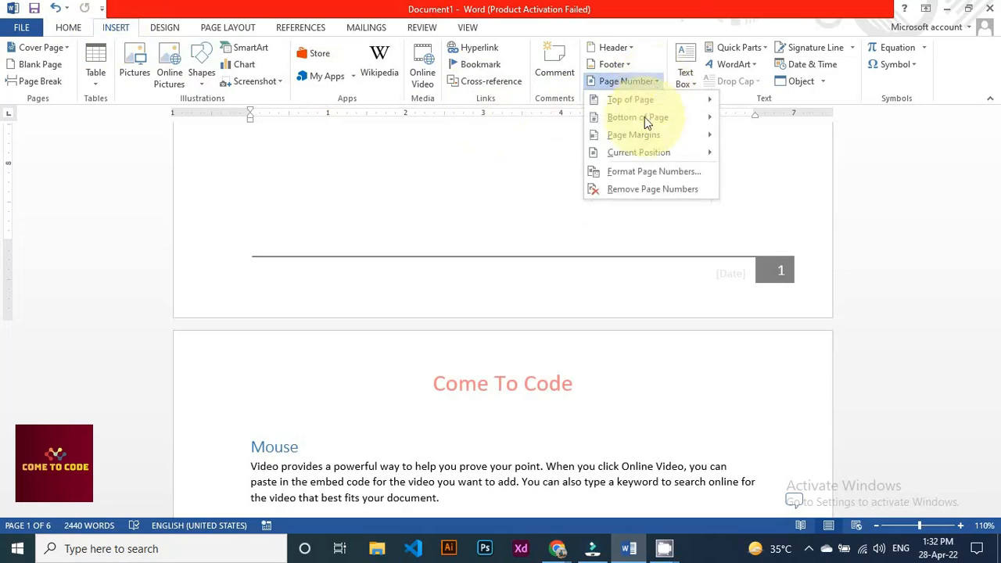
{"action": "scroll", "coordinate": [517, 237], "scroll_direction": "up", "scroll_amount": 10}
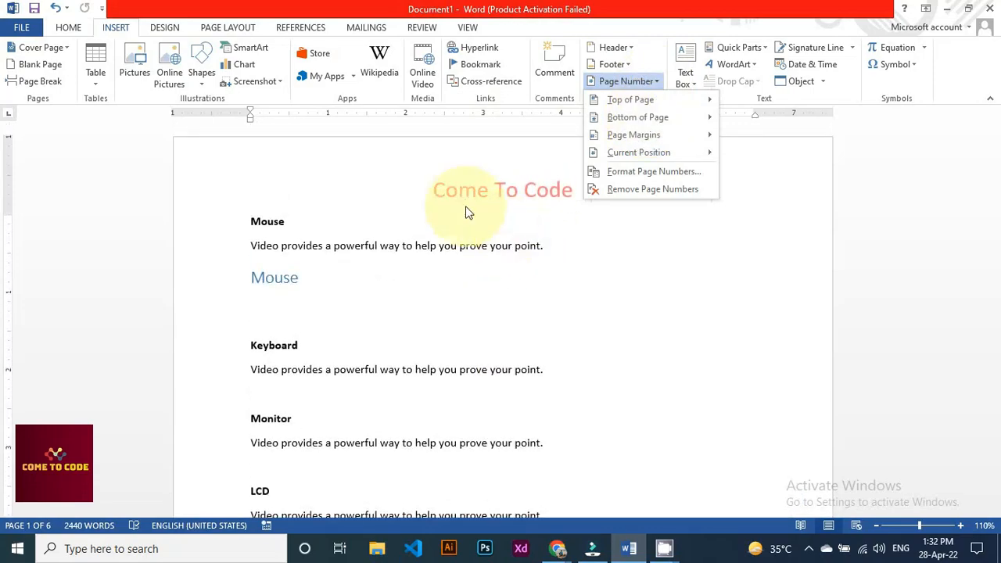
{"action": "scroll", "coordinate": [460, 210], "scroll_direction": "down", "scroll_amount": 10}
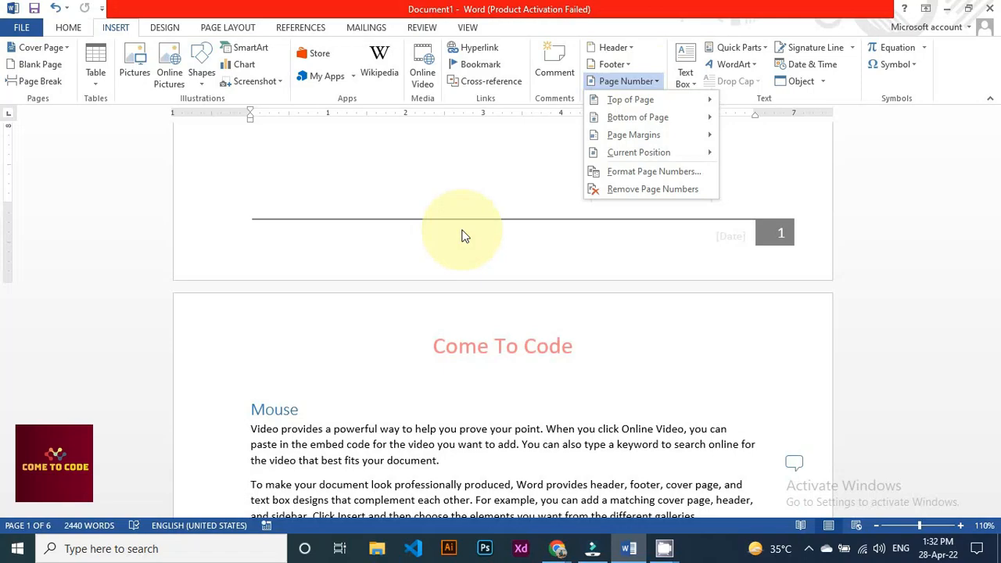
{"action": "scroll", "coordinate": [463, 235], "scroll_direction": "up", "scroll_amount": 10}
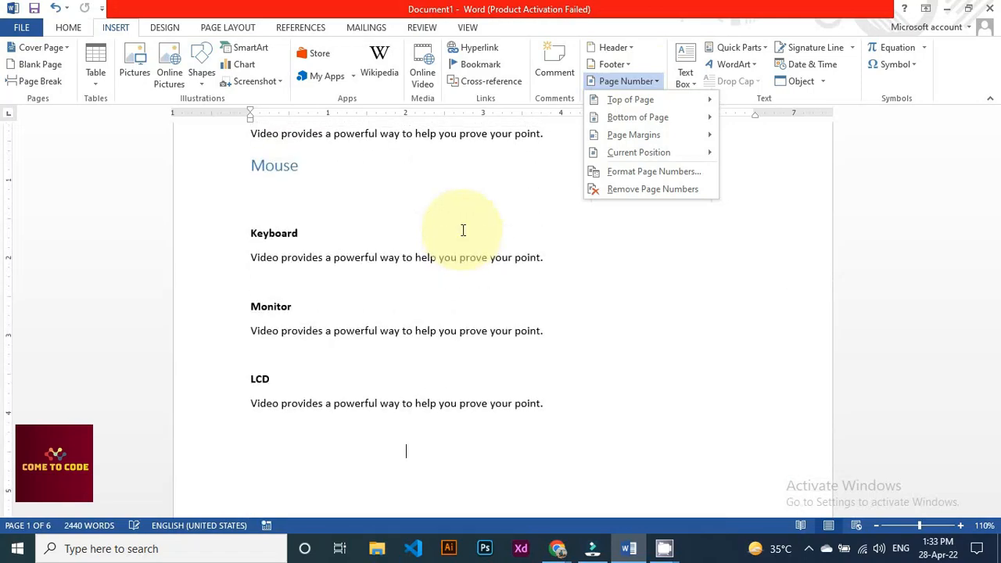
{"action": "scroll", "coordinate": [463, 232], "scroll_direction": "up", "scroll_amount": 3}
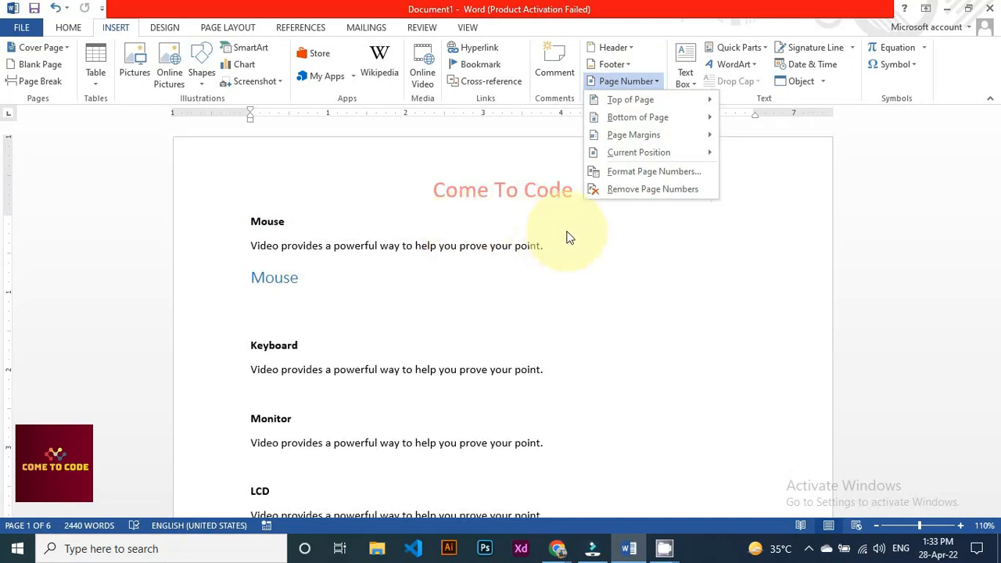
{"action": "mouse_move", "coordinate": [693, 143]}
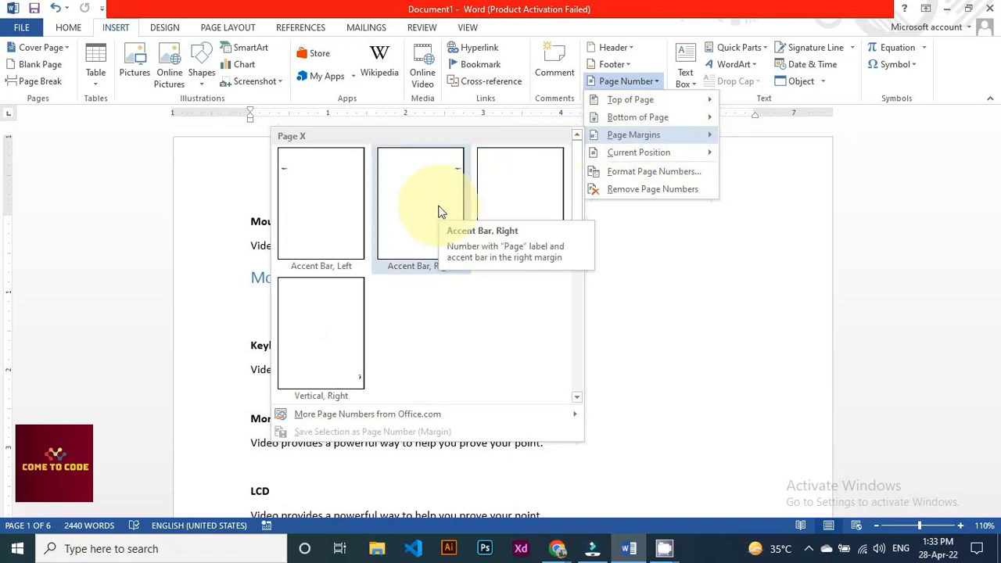
{"action": "left_click", "coordinate": [412, 190]}
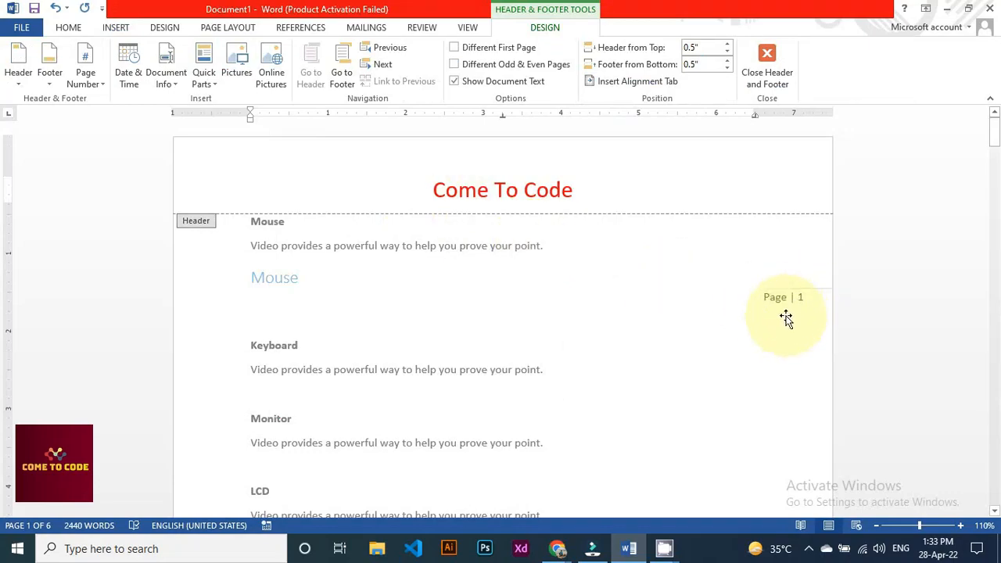
Close header editing and scroll the pages to verify the 'Page | 1', 'Page | 2', 'Page | 3' margin numbers
{"action": "left_click", "coordinate": [68, 27]}
{"action": "left_click", "coordinate": [115, 28]}
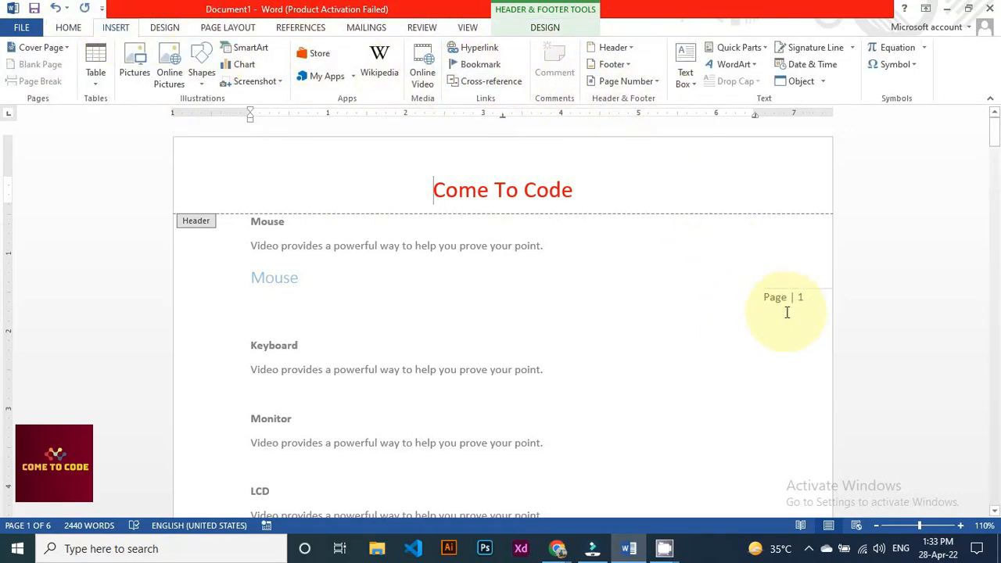
{"action": "double_click", "coordinate": [756, 356]}
{"action": "scroll", "coordinate": [779, 320], "scroll_direction": "down", "scroll_amount": 10}
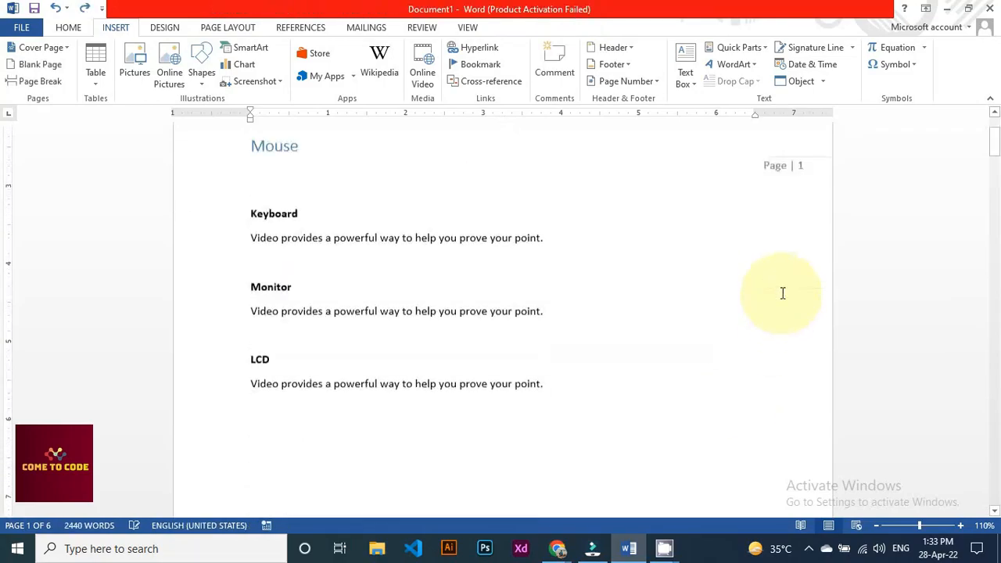
{"action": "scroll", "coordinate": [786, 286], "scroll_direction": "up", "scroll_amount": 1}
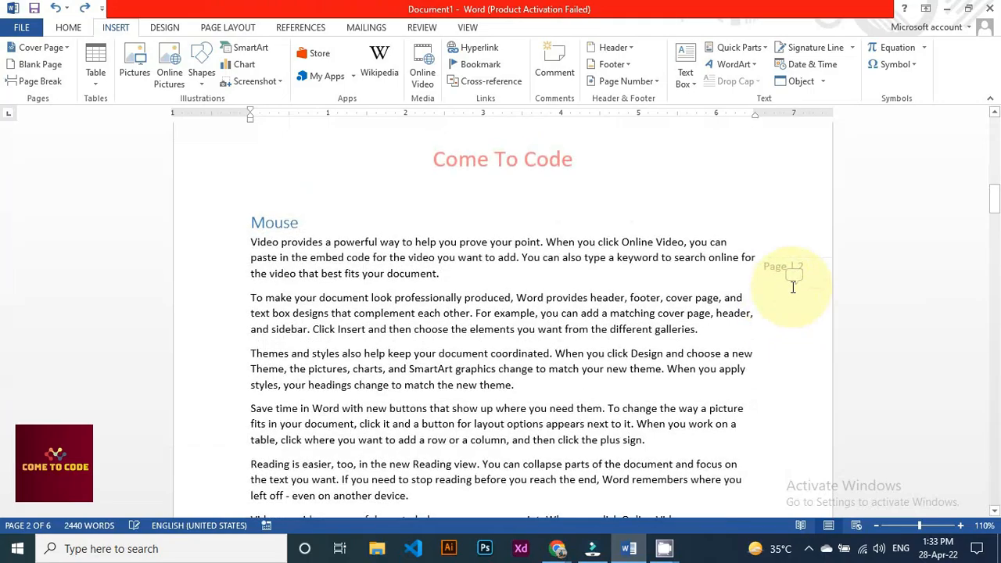
{"action": "scroll", "coordinate": [800, 312], "scroll_direction": "down", "scroll_amount": 6}
{"action": "scroll", "coordinate": [803, 395], "scroll_direction": "down", "scroll_amount": 5}
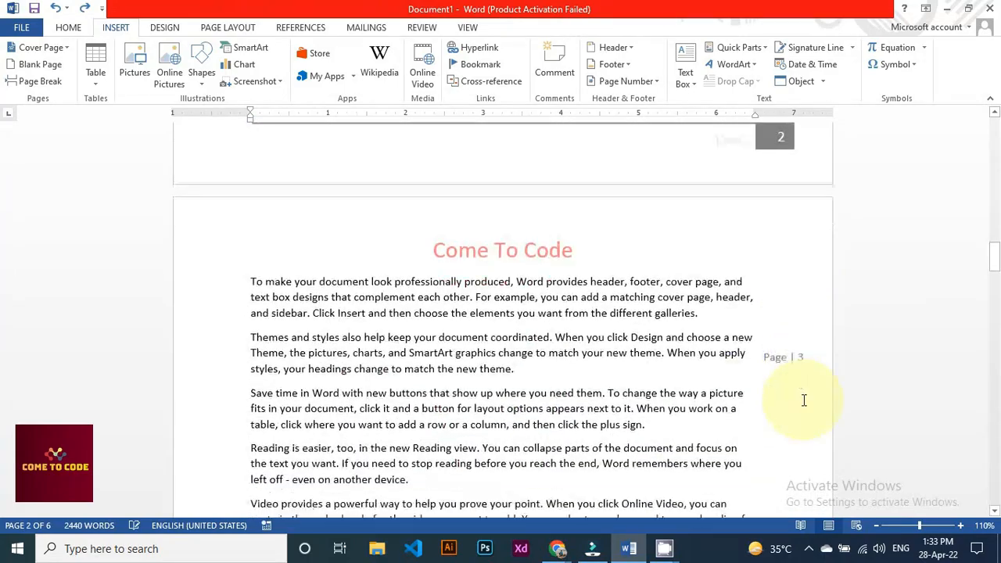
{"action": "scroll", "coordinate": [804, 400], "scroll_direction": "up", "scroll_amount": 20}
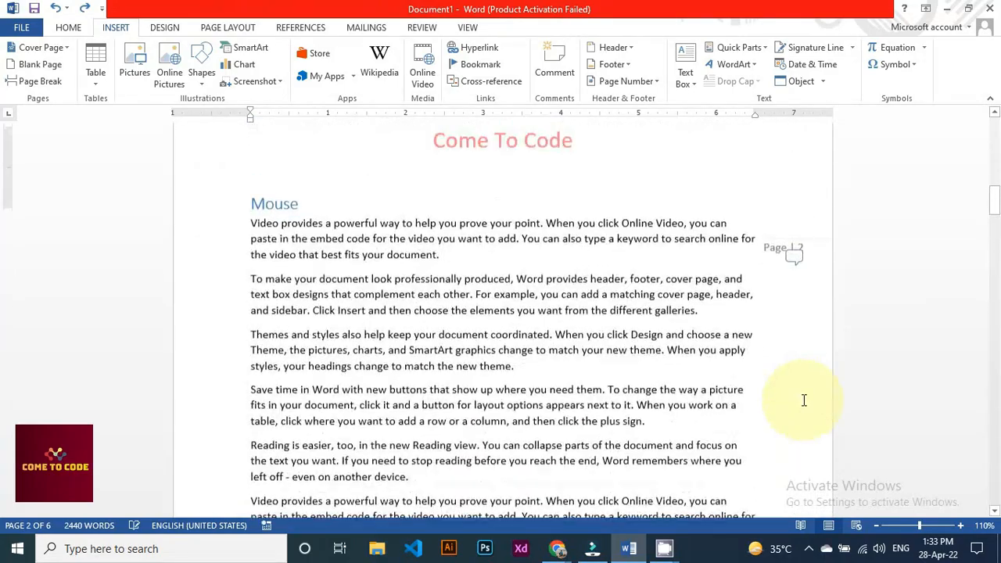
Delete all body text and the 'Come To Code' header text, leaving a blank page with 0 words
{"action": "key", "text": "ctrl+a"}
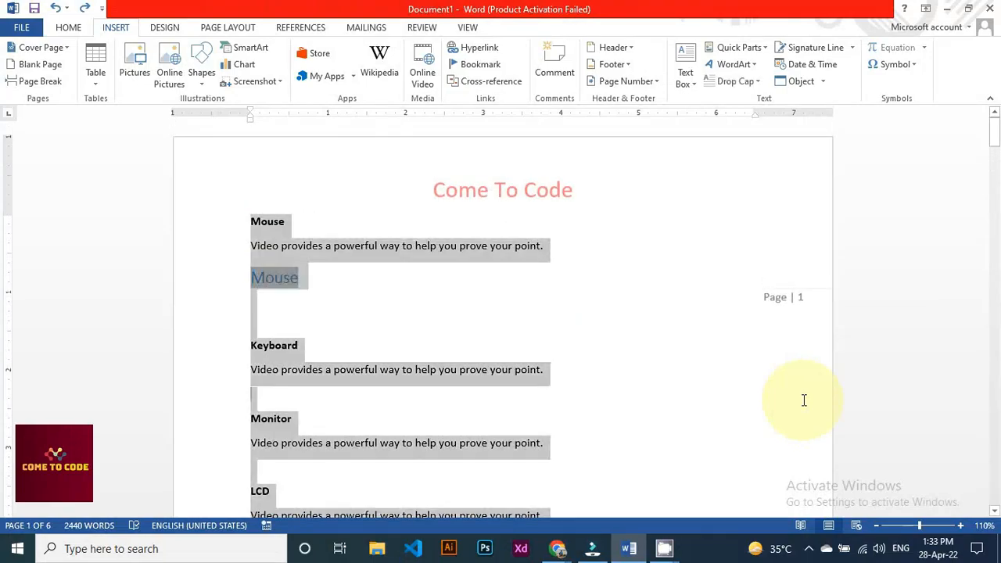
{"action": "key", "text": "Delete"}
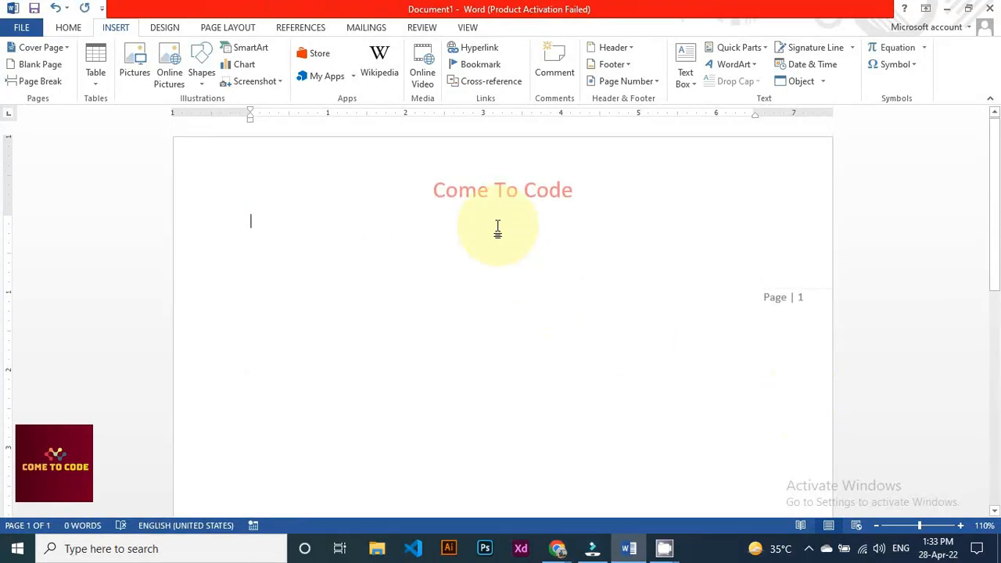
{"action": "double_click", "coordinate": [526, 192]}
{"action": "key", "text": "ctrl+a"}
{"action": "key", "text": "Delete"}
{"action": "double_click", "coordinate": [538, 293]}
{"action": "scroll", "coordinate": [540, 297], "scroll_direction": "down", "scroll_amount": 4}
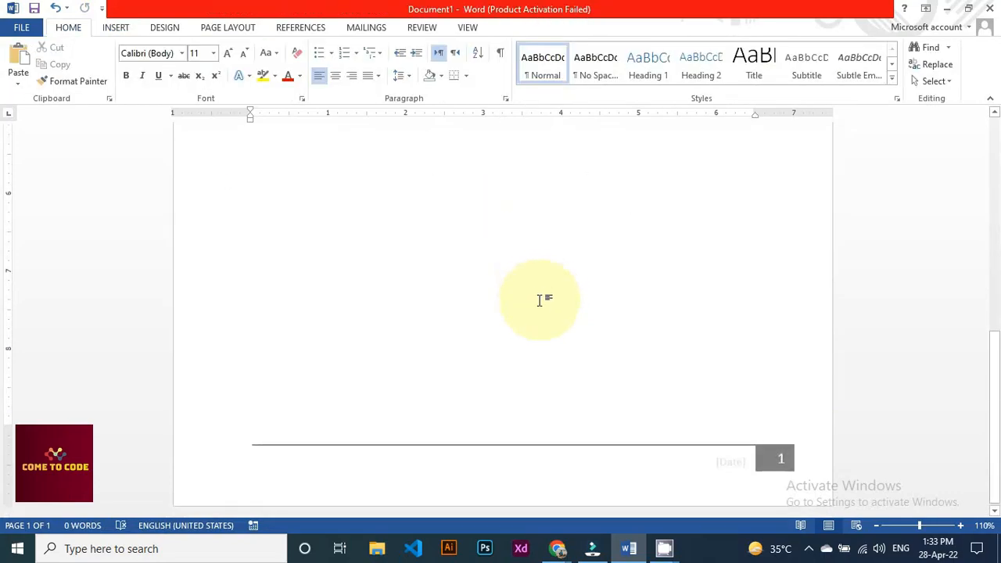
{"action": "scroll", "coordinate": [585, 287], "scroll_direction": "up", "scroll_amount": 7}
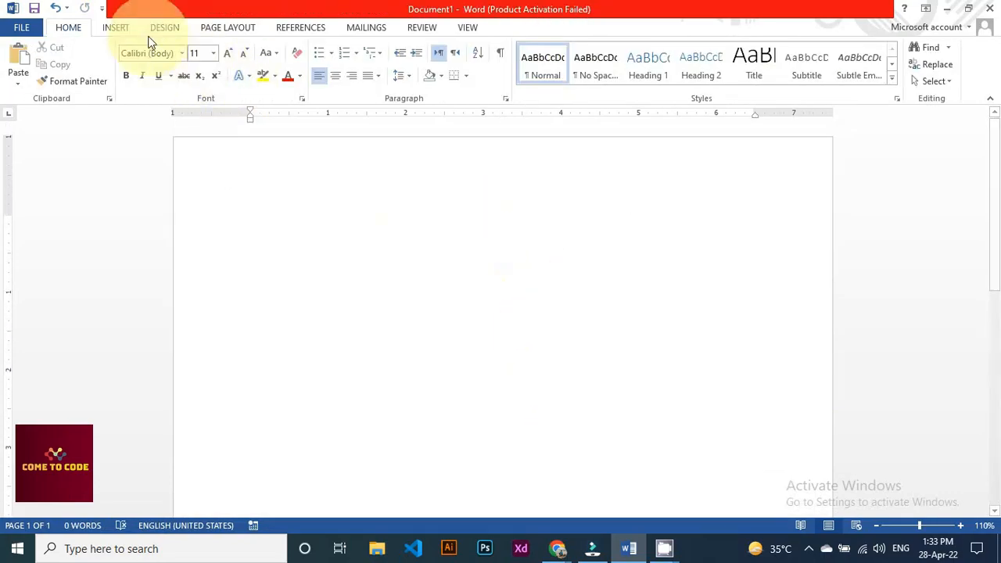
{"action": "left_click", "coordinate": [126, 26]}
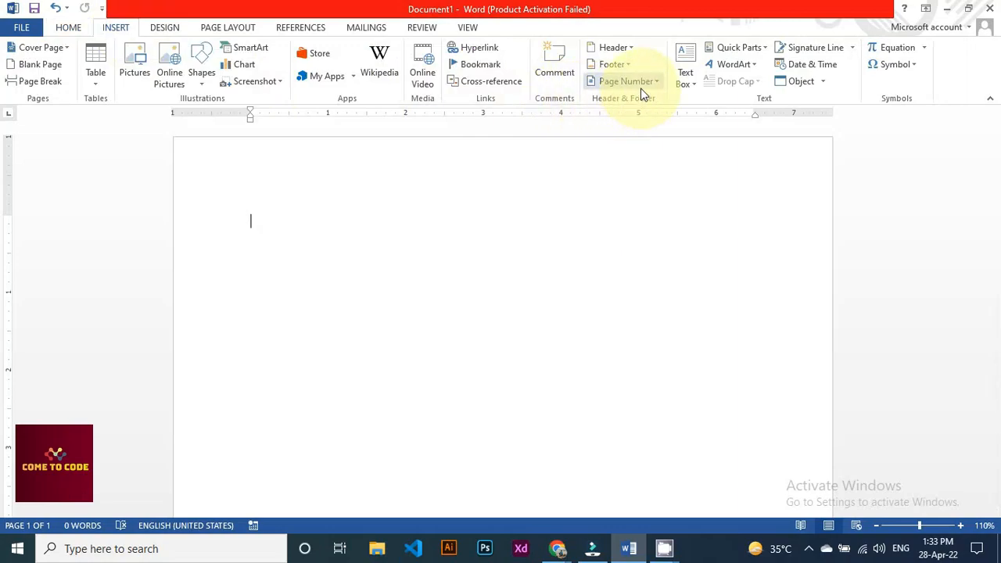
Choose Draw Text Box from the INSERT Text Box gallery
{"action": "left_click", "coordinate": [689, 85]}
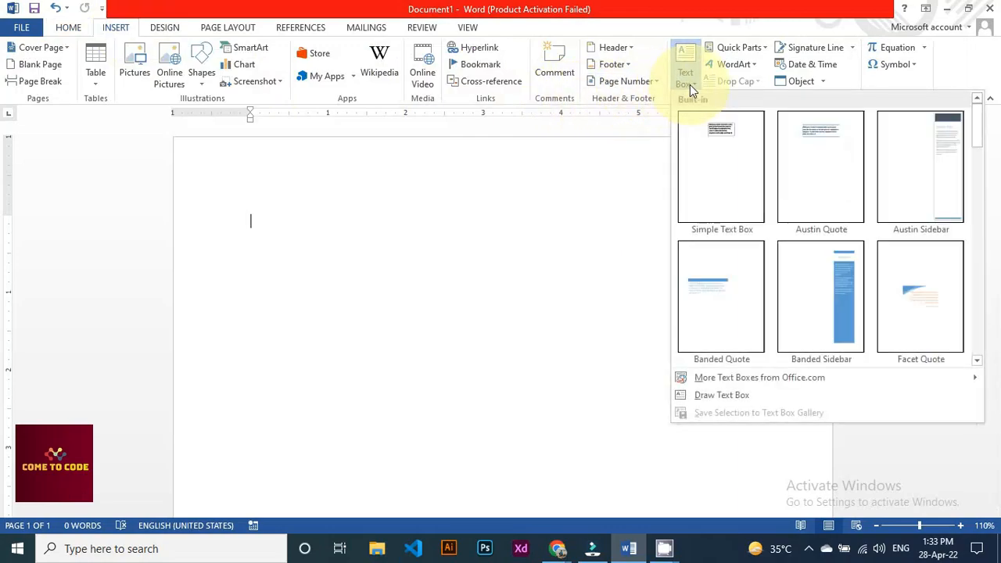
{"action": "scroll", "coordinate": [876, 286], "scroll_direction": "down", "scroll_amount": 10}
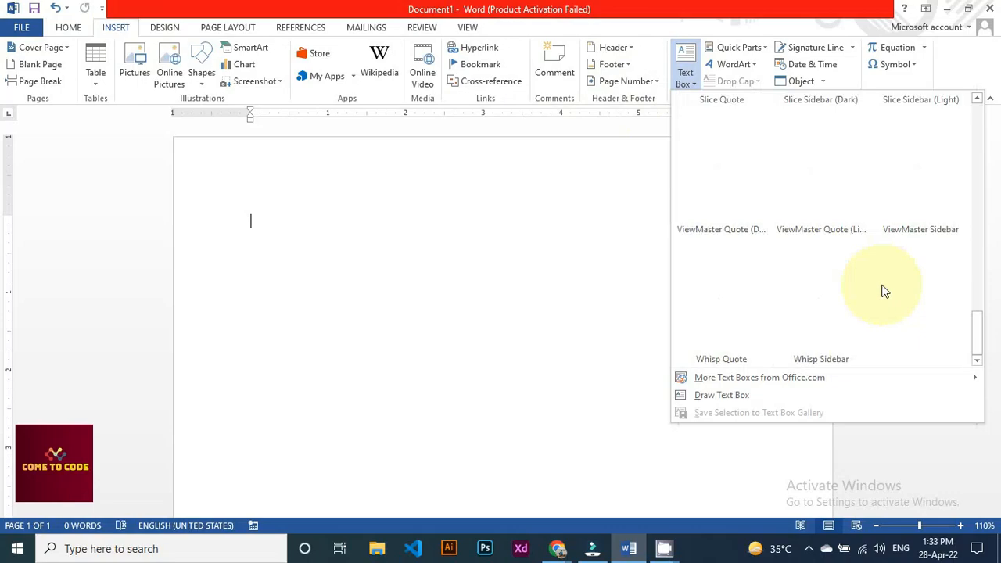
{"action": "scroll", "coordinate": [885, 291], "scroll_direction": "up", "scroll_amount": 10}
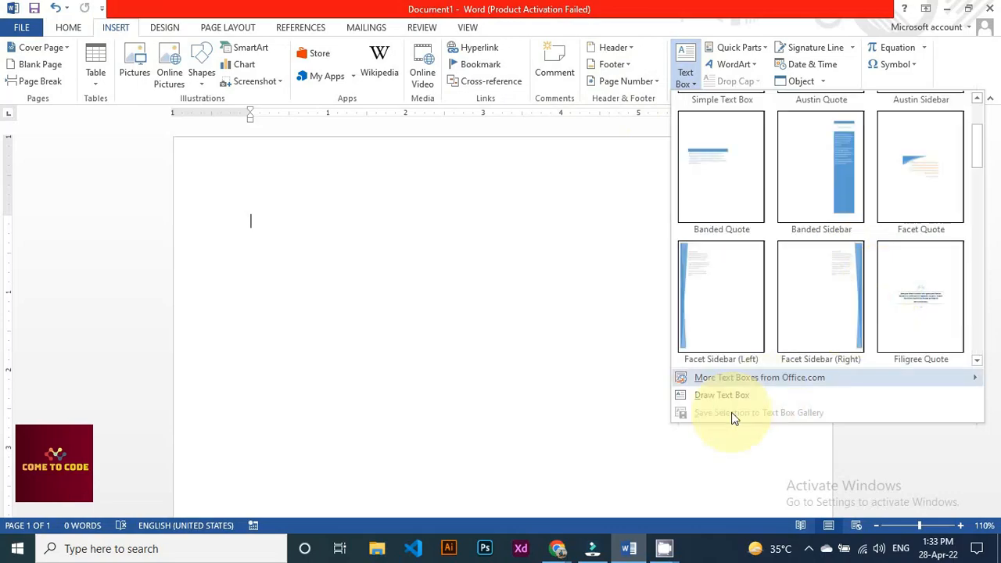
{"action": "left_click", "coordinate": [724, 401]}
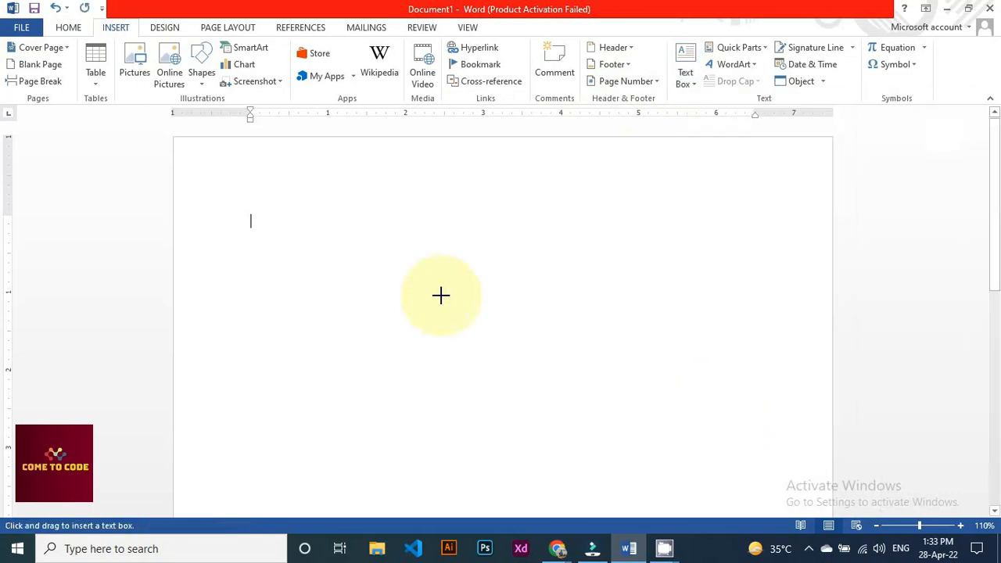
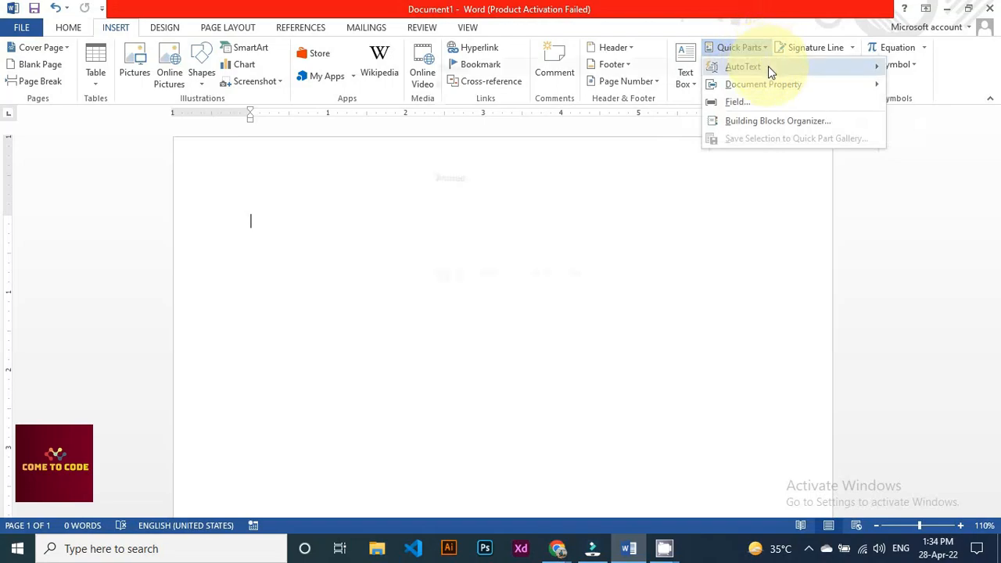
Bring up the Quick Parts menu showing the AutoText gallery with its saved General entries
{"action": "mouse_move", "coordinate": [769, 69]}
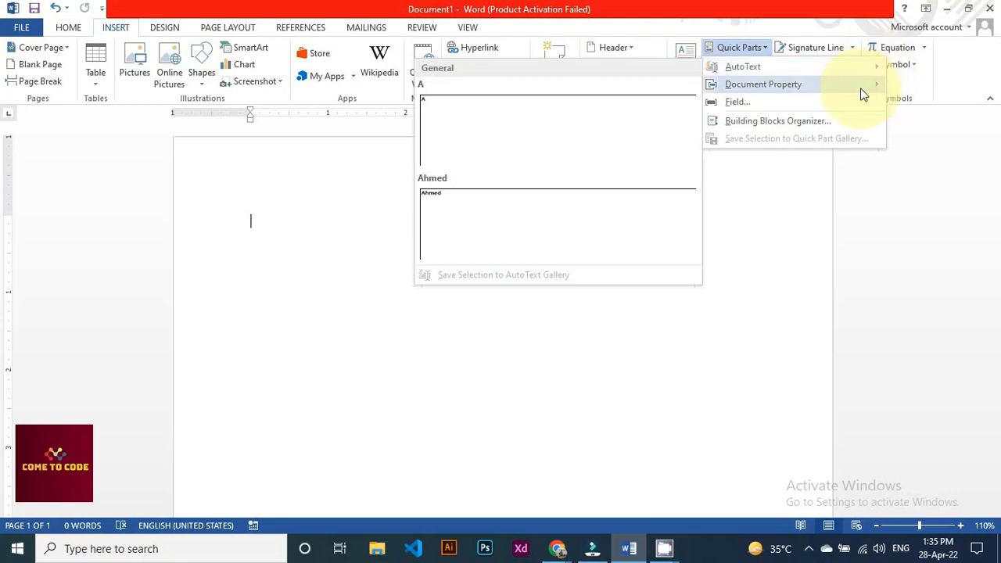
Preview the AutoText and Document Property submenus, then dismiss the menu without inserting anything
{"action": "mouse_move", "coordinate": [859, 92]}
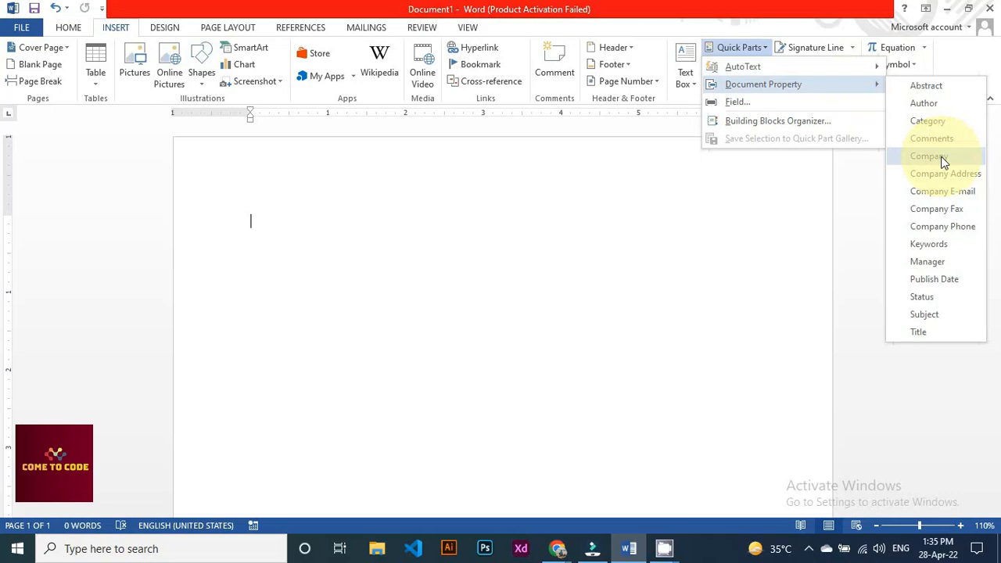
{"action": "left_click", "coordinate": [597, 271]}
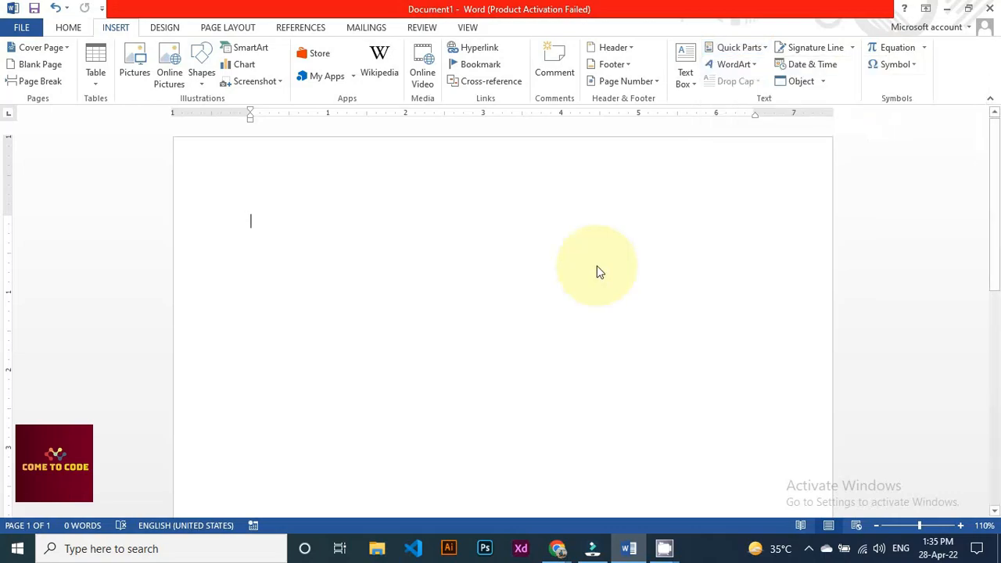
Insert the Integral cover page with its road photo, title, subtitle and abstract placeholders
{"action": "left_click", "coordinate": [65, 52]}
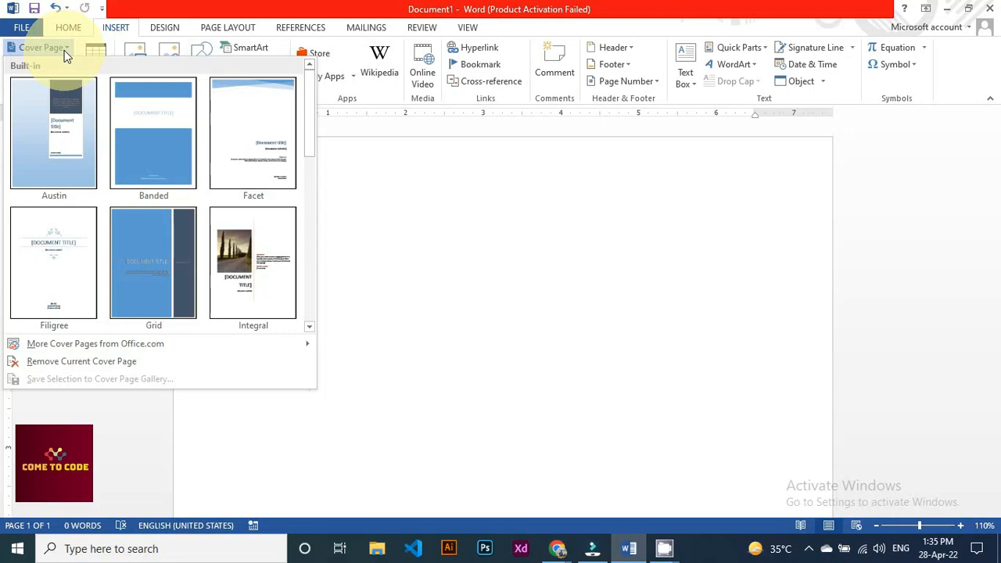
{"action": "left_click", "coordinate": [242, 263]}
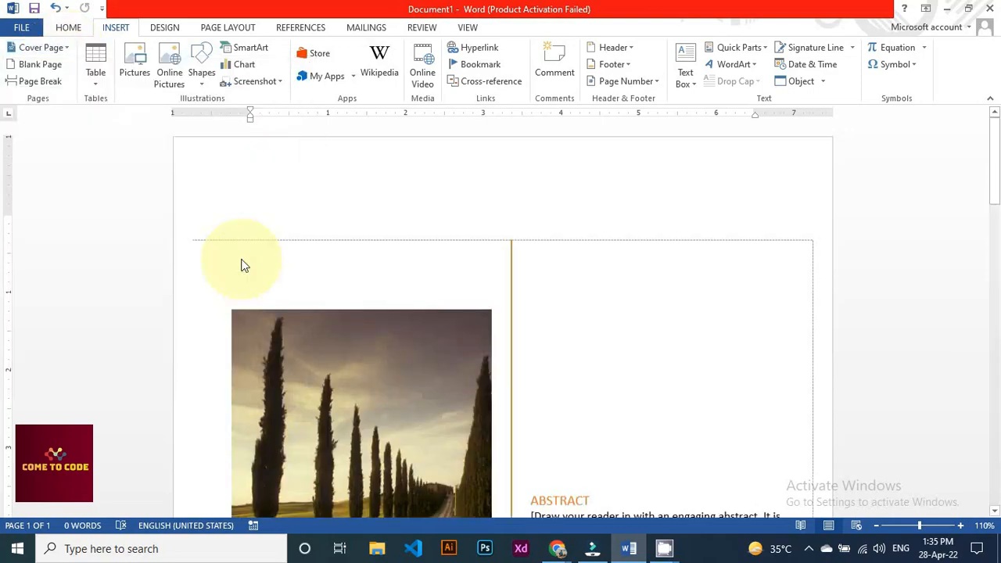
{"action": "scroll", "coordinate": [501, 244], "scroll_direction": "down", "scroll_amount": 5}
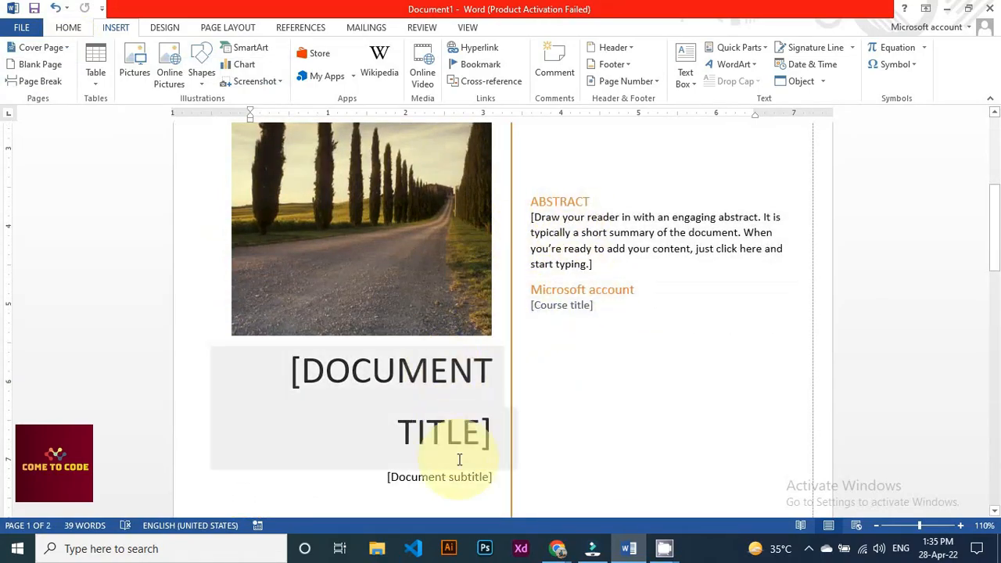
{"action": "scroll", "coordinate": [548, 380], "scroll_direction": "up", "scroll_amount": 3}
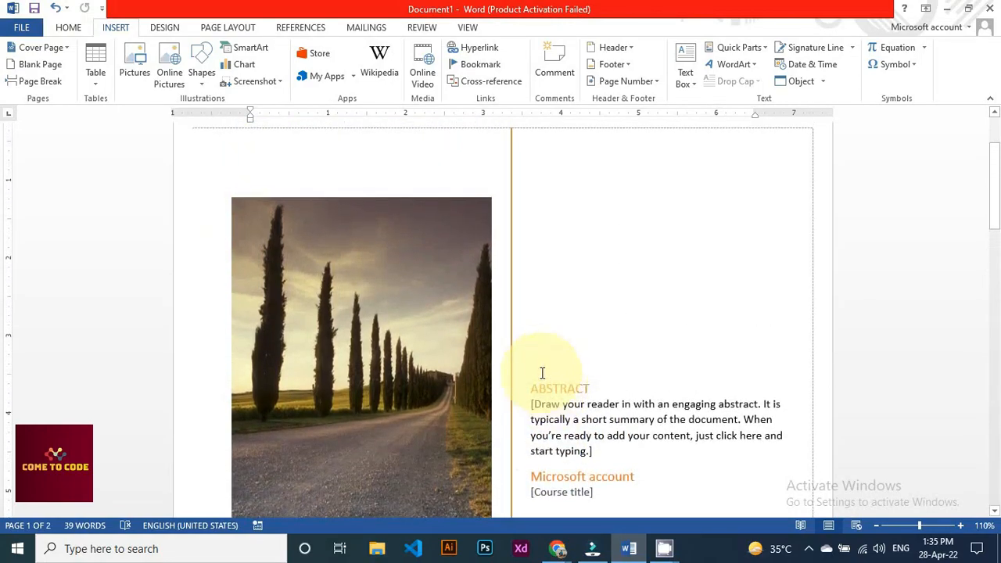
{"action": "scroll", "coordinate": [510, 352], "scroll_direction": "up", "scroll_amount": 2}
{"action": "scroll", "coordinate": [510, 351], "scroll_direction": "down", "scroll_amount": 6}
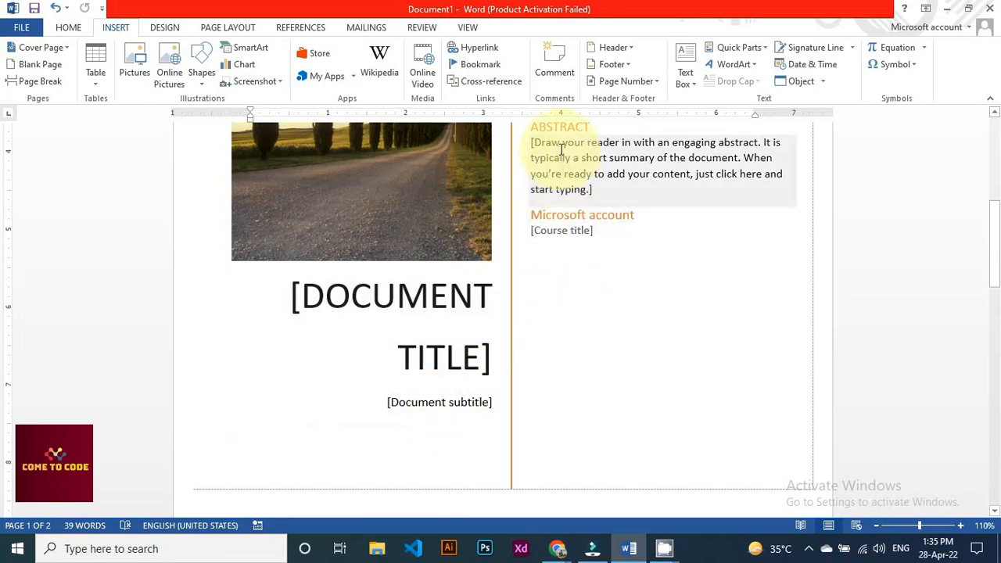
Select the course title placeholder, briefly check Quick Parts, then move down to page 2
{"action": "left_click", "coordinate": [606, 237]}
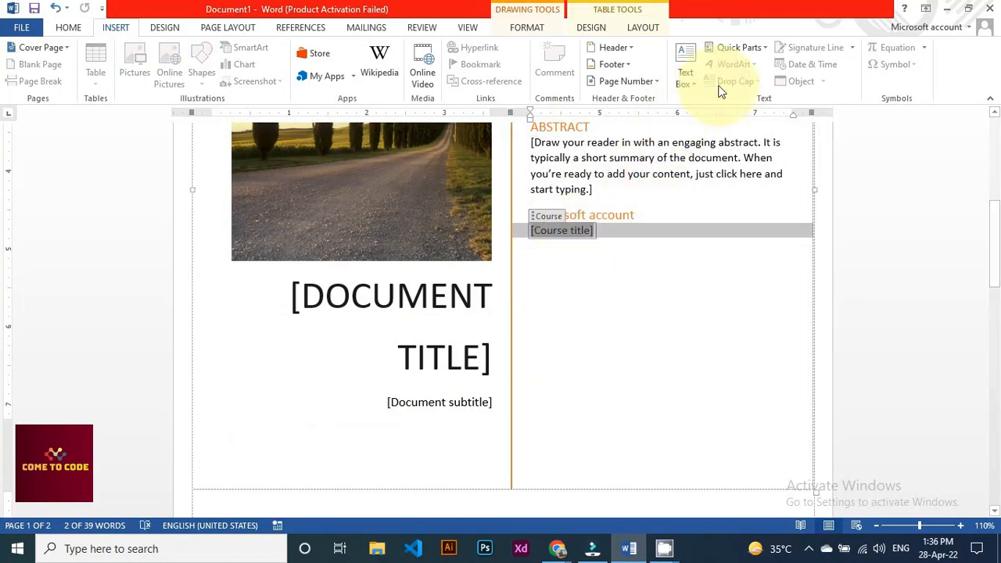
{"action": "left_click", "coordinate": [752, 50]}
{"action": "left_click", "coordinate": [587, 322]}
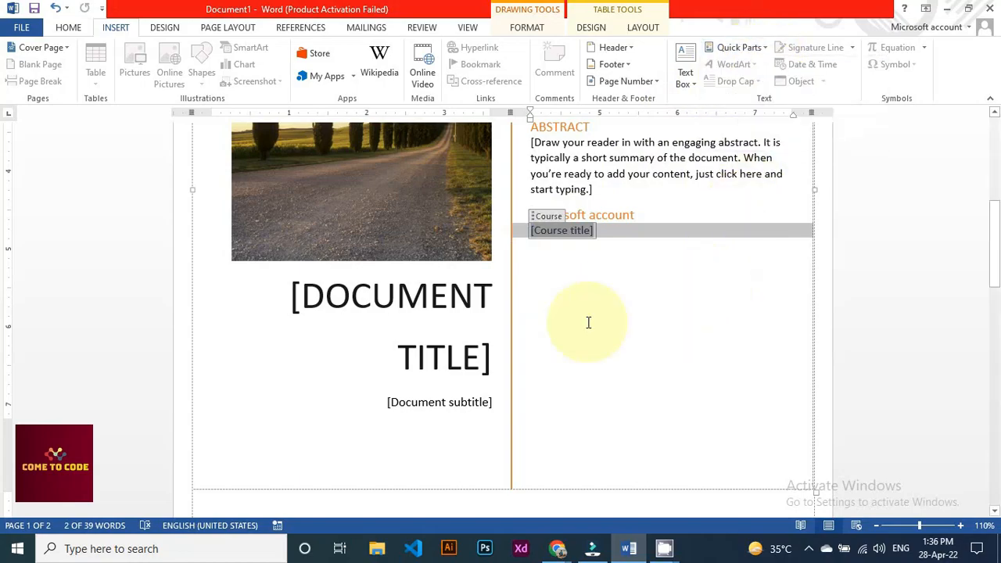
{"action": "left_click", "coordinate": [382, 365]}
{"action": "scroll", "coordinate": [490, 364], "scroll_direction": "down", "scroll_amount": 6}
Insert a Company document-property field at the start of page 2
{"action": "left_click", "coordinate": [438, 399]}
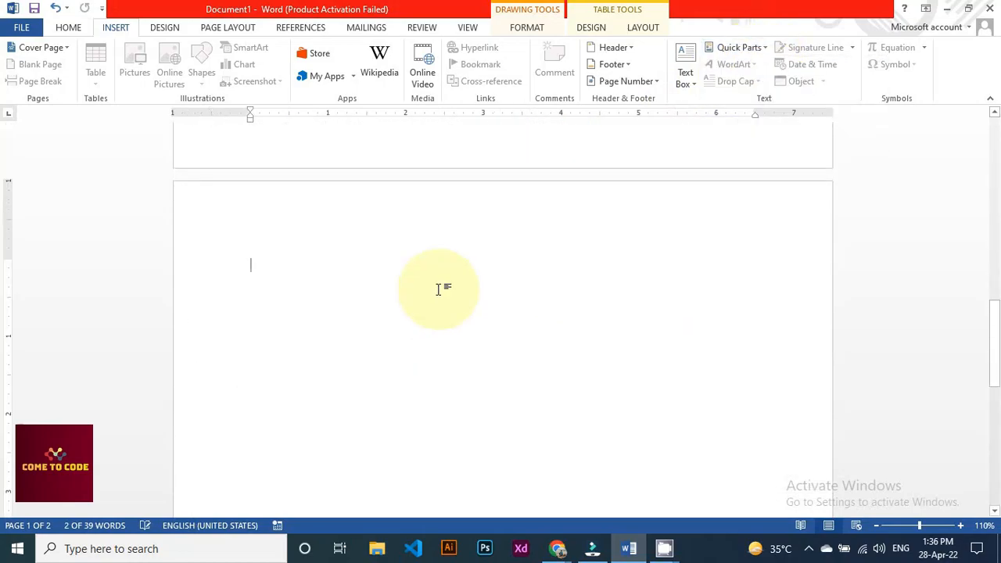
{"action": "left_click", "coordinate": [758, 49]}
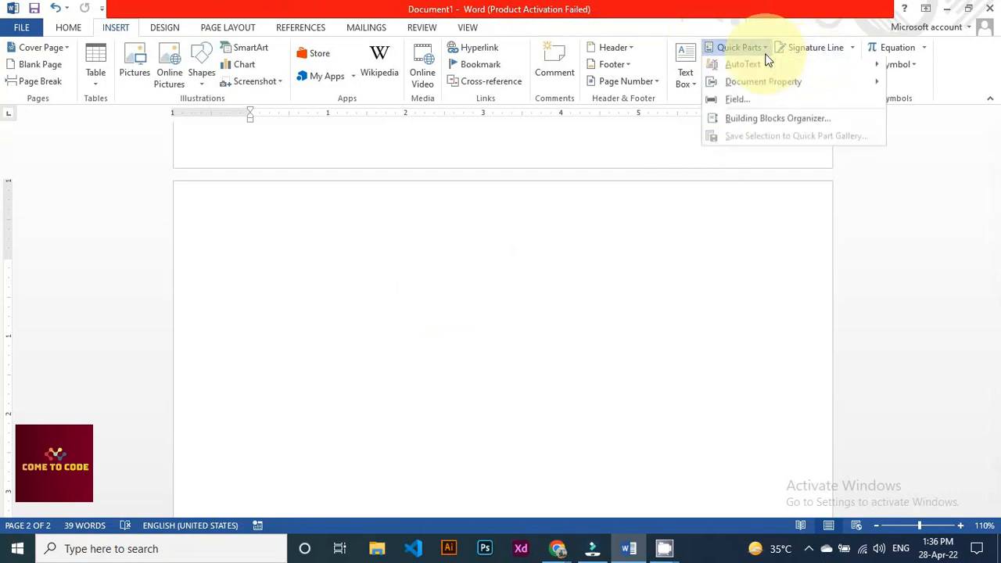
{"action": "mouse_move", "coordinate": [777, 88]}
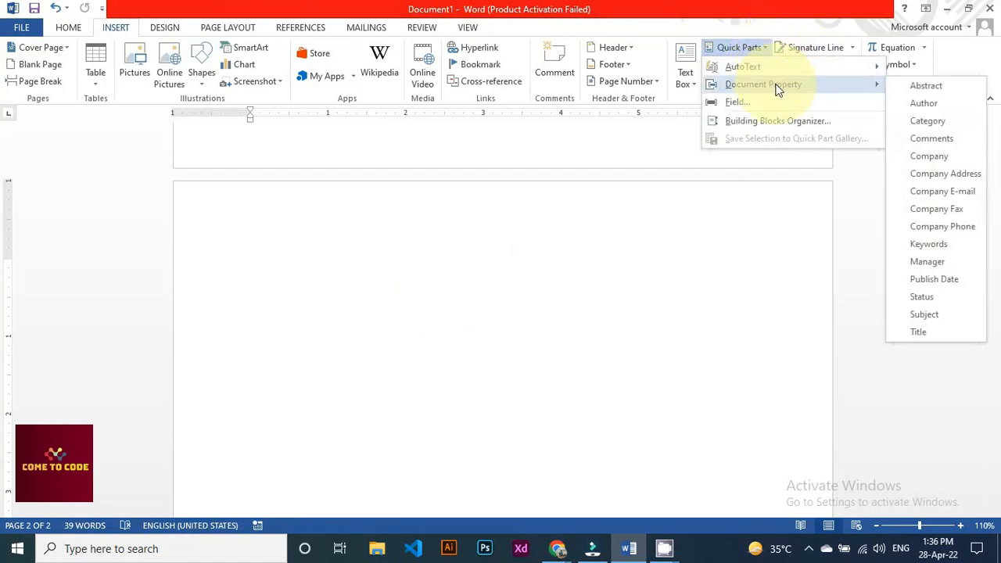
{"action": "left_click", "coordinate": [942, 160]}
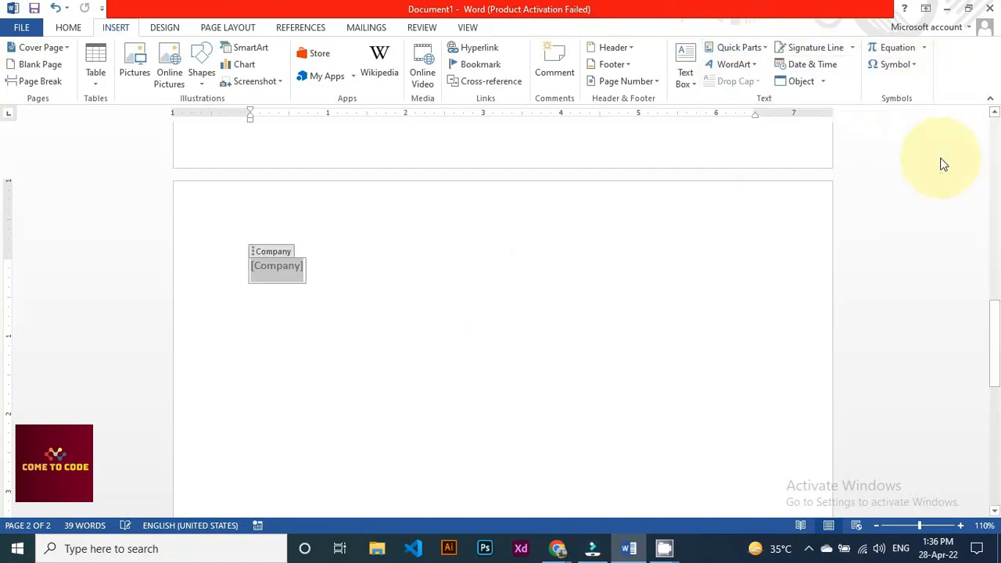
{"action": "left_click", "coordinate": [279, 265]}
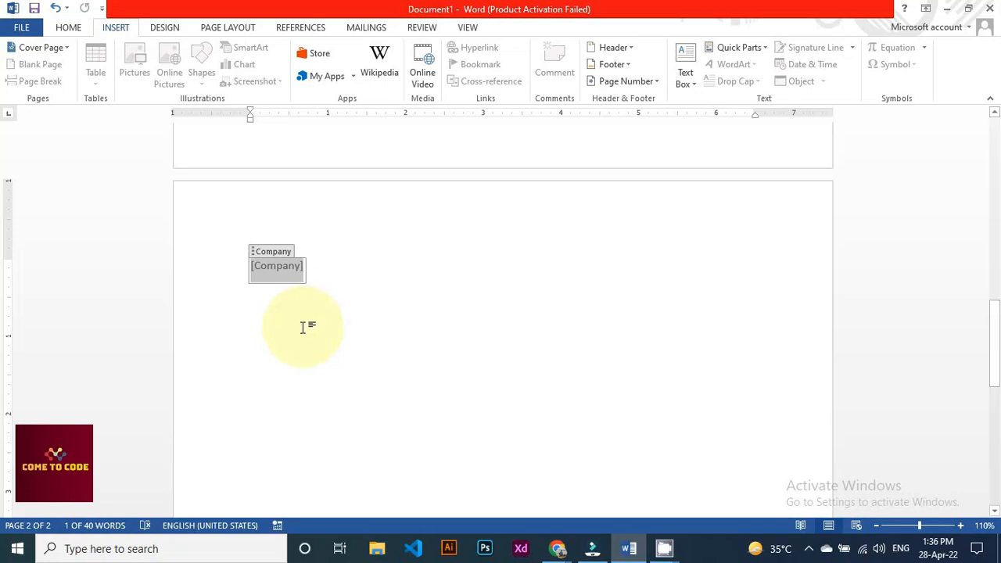
Fill the Company field with 'cometocode' and move to the line below
{"action": "left_click", "coordinate": [271, 265]}
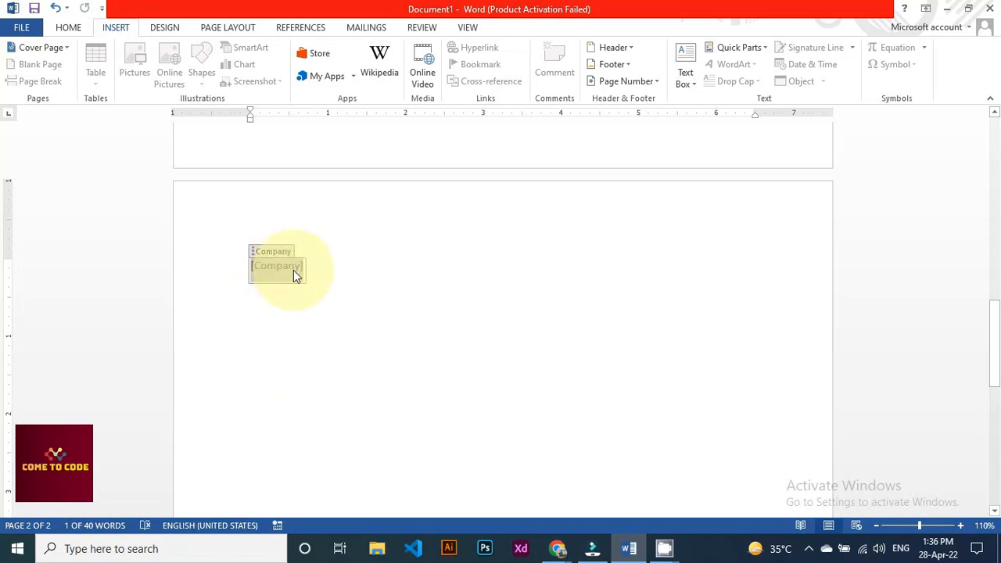
{"action": "type", "text": "cometocode"}
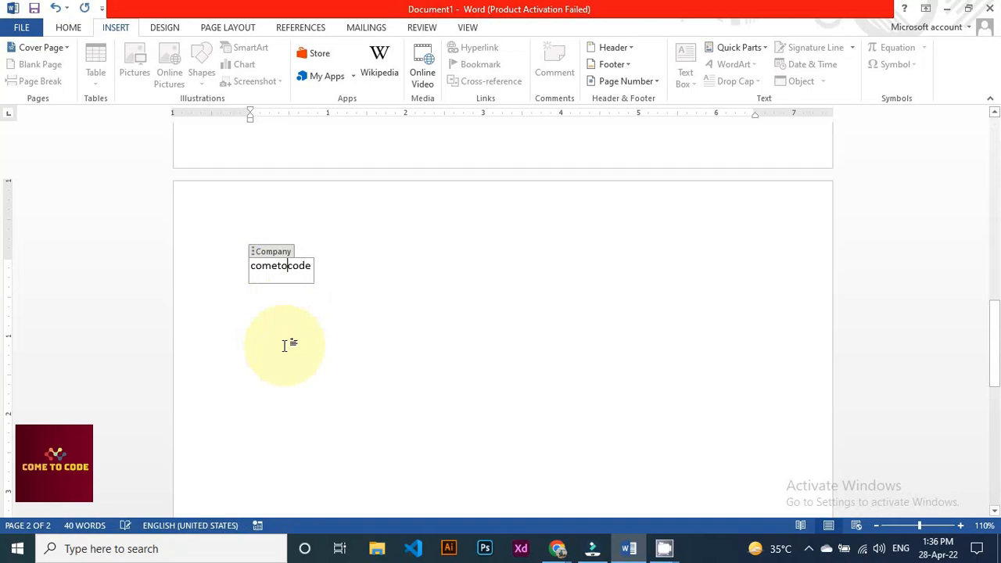
{"action": "scroll", "coordinate": [390, 351], "scroll_direction": "up", "scroll_amount": 4}
{"action": "scroll", "coordinate": [409, 352], "scroll_direction": "up", "scroll_amount": 8}
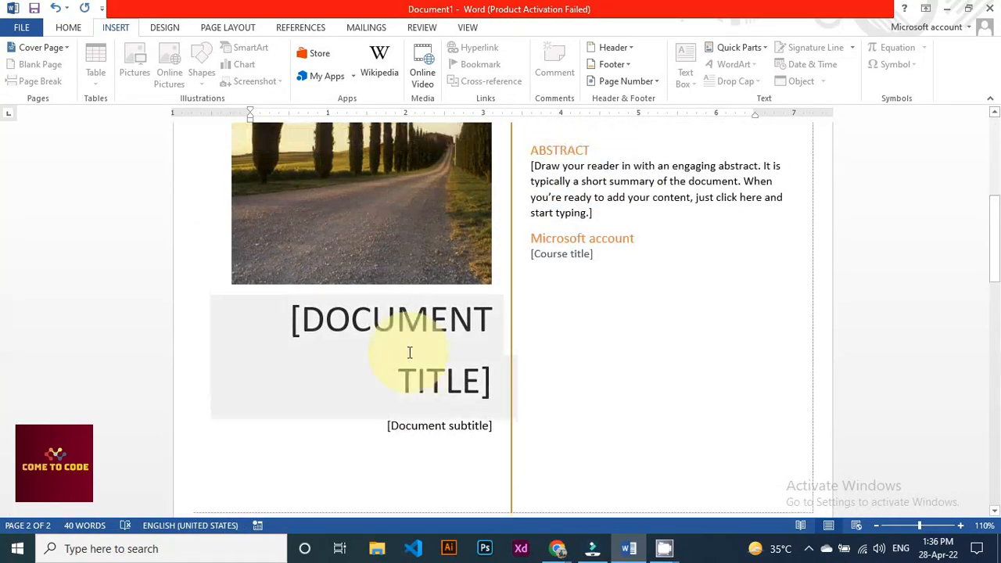
{"action": "scroll", "coordinate": [422, 395], "scroll_direction": "down", "scroll_amount": 2}
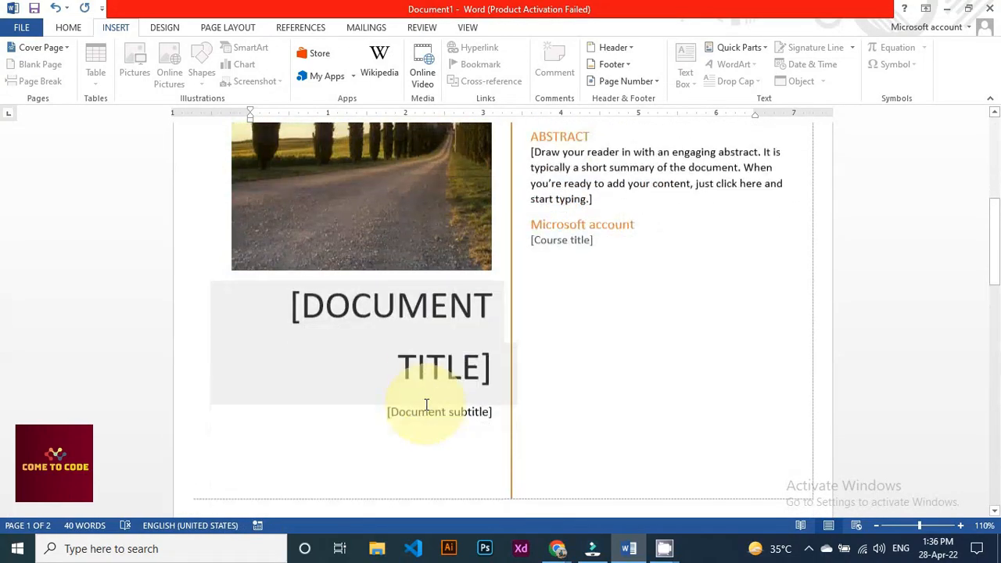
{"action": "scroll", "coordinate": [384, 339], "scroll_direction": "down", "scroll_amount": 7}
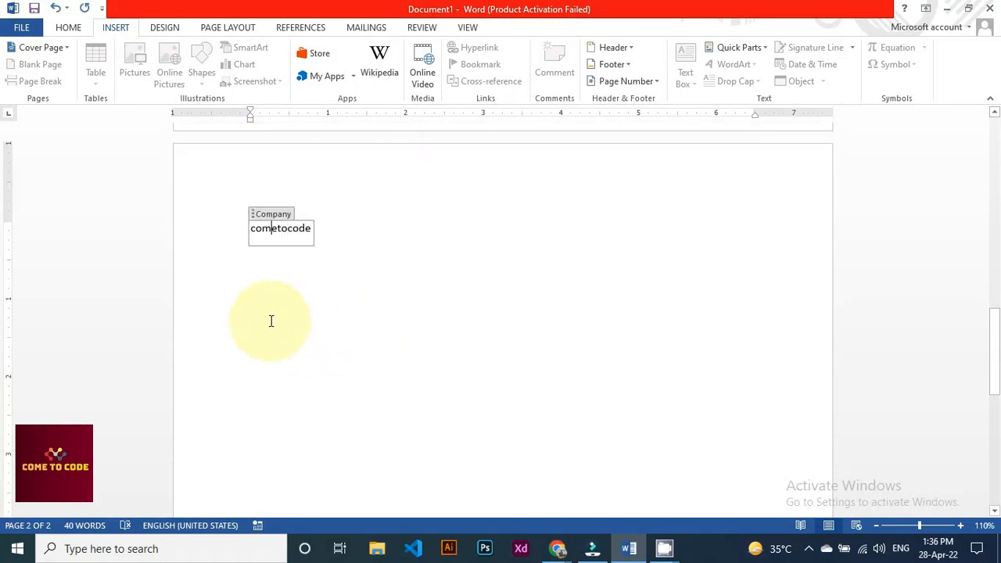
{"action": "left_click", "coordinate": [271, 321]}
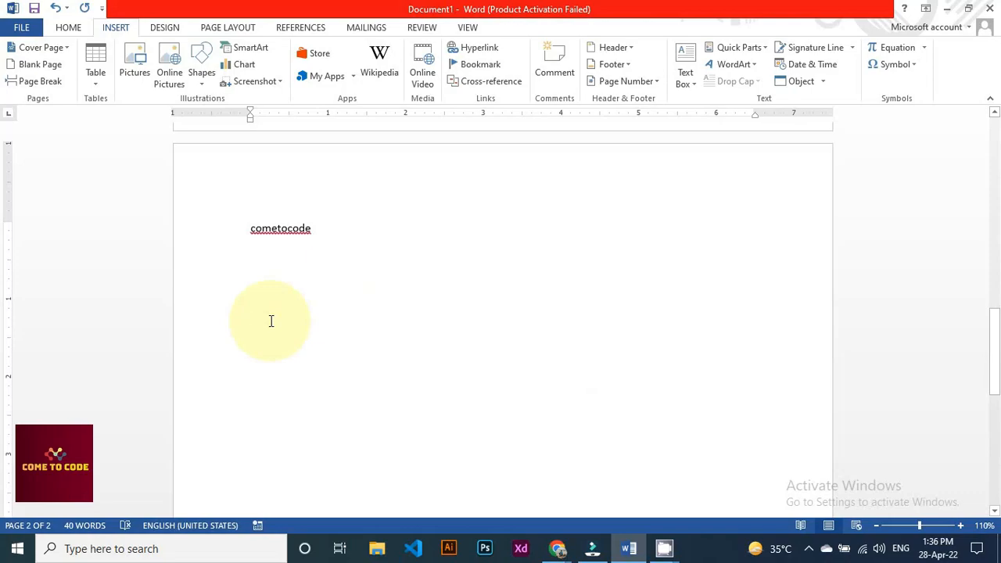
Insert a Title document-property field reading 'Cometocode'
{"action": "left_click", "coordinate": [752, 48]}
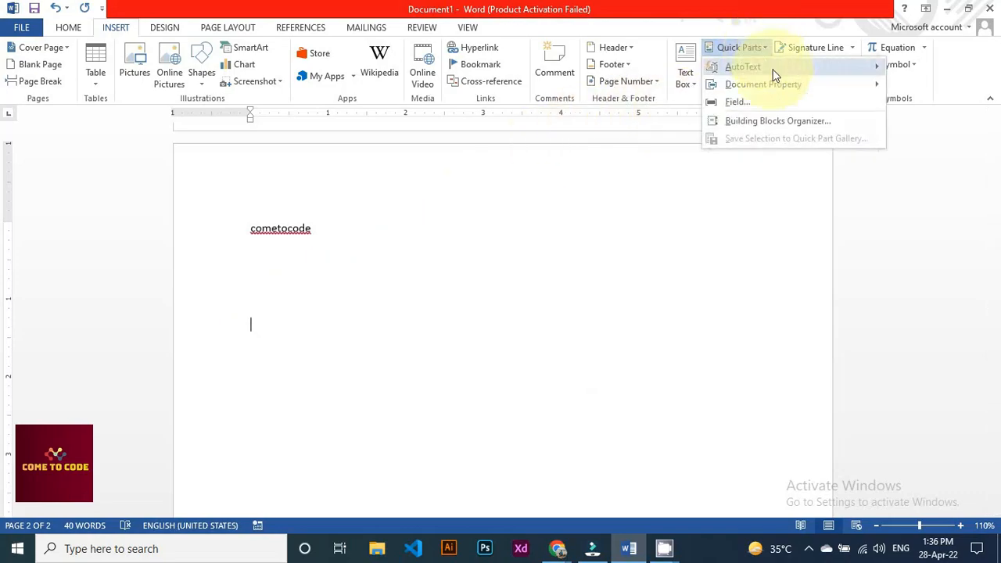
{"action": "mouse_move", "coordinate": [784, 92]}
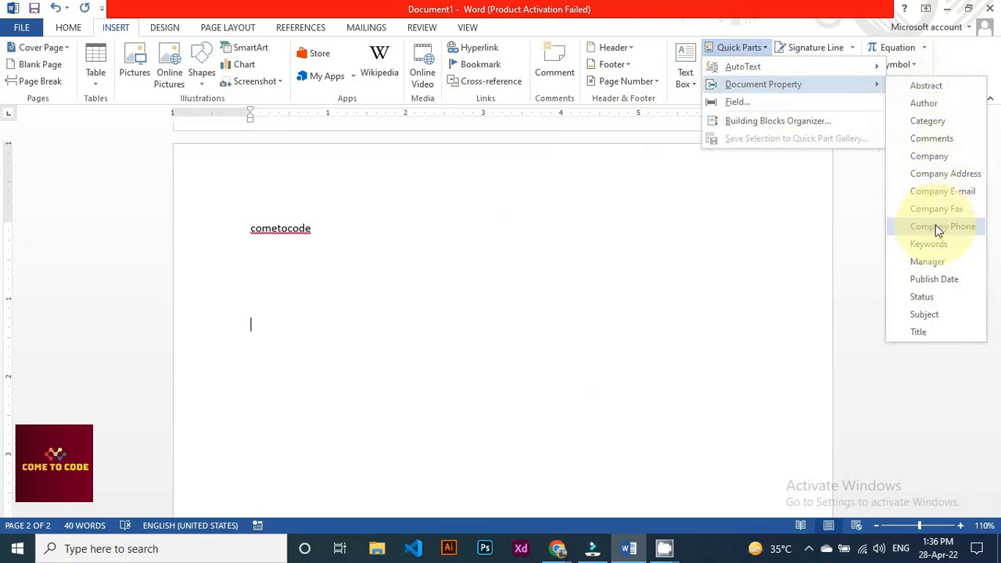
{"action": "left_click", "coordinate": [934, 330]}
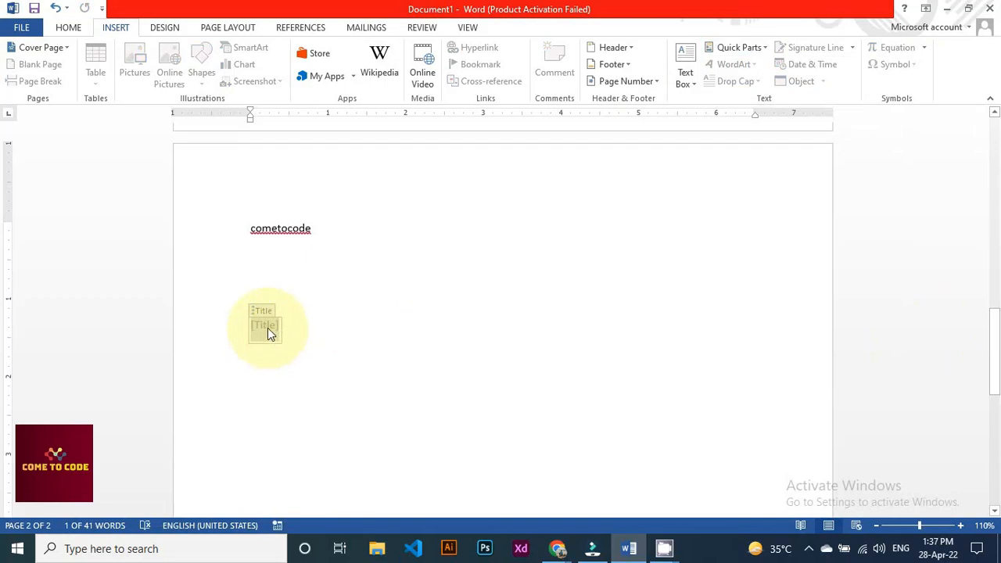
{"action": "type", "text": "Come"}
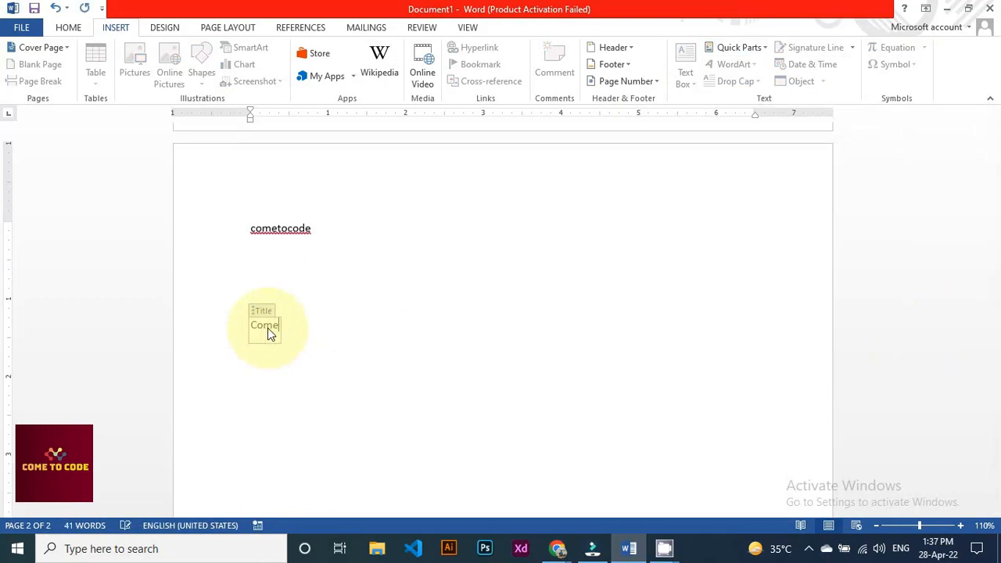
{"action": "type", "text": "tocode"}
Make the Cometocode title bold and enlarge its font to 28 pt
{"action": "double_click", "coordinate": [267, 328]}
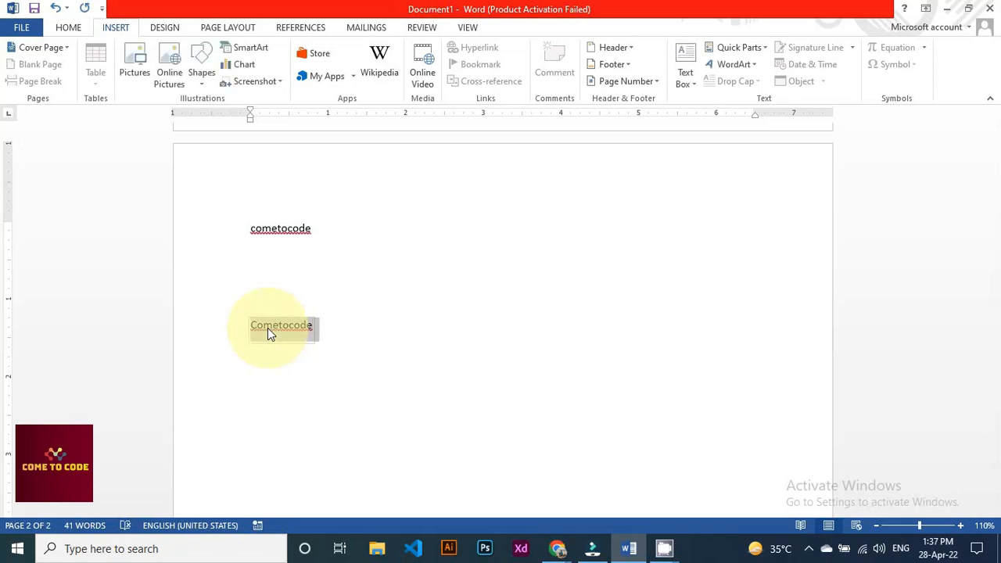
{"action": "left_click", "coordinate": [68, 27]}
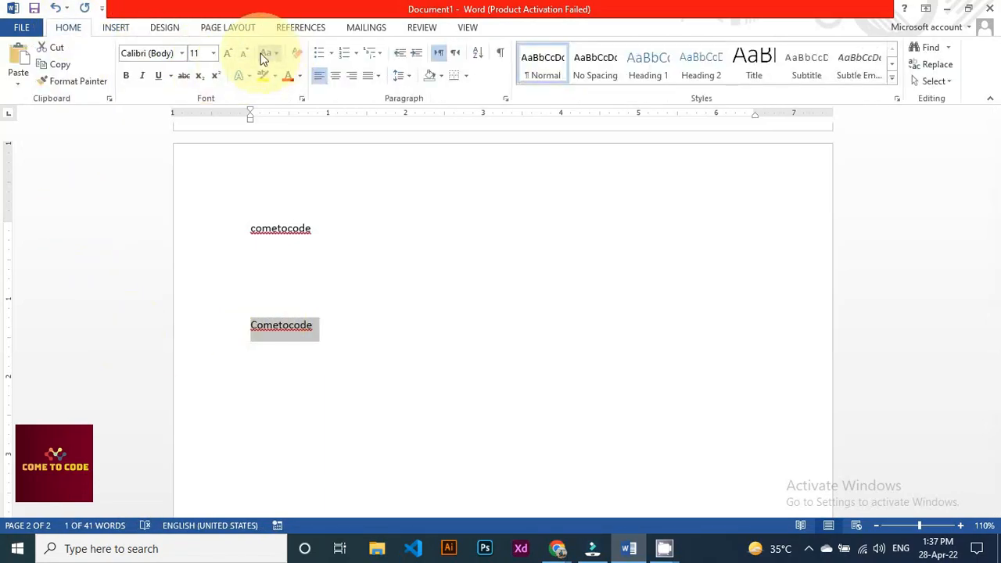
{"action": "left_click", "coordinate": [230, 55]}
{"action": "left_click", "coordinate": [229, 55]}
{"action": "left_click", "coordinate": [229, 54]}
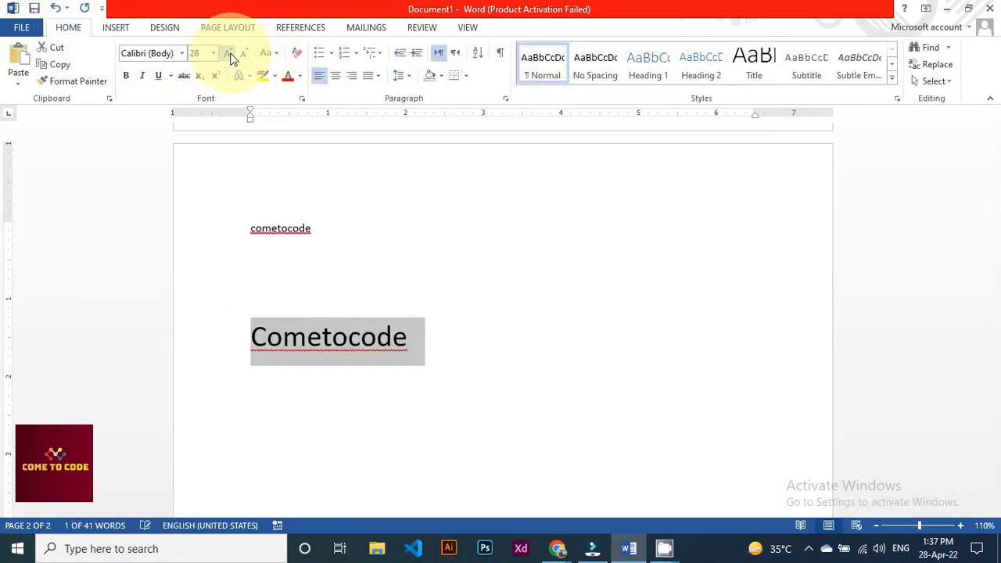
{"action": "left_click", "coordinate": [126, 75]}
Select all the document contents with Ctrl+A and delete them
{"action": "left_click", "coordinate": [237, 238]}
{"action": "left_click", "coordinate": [273, 377]}
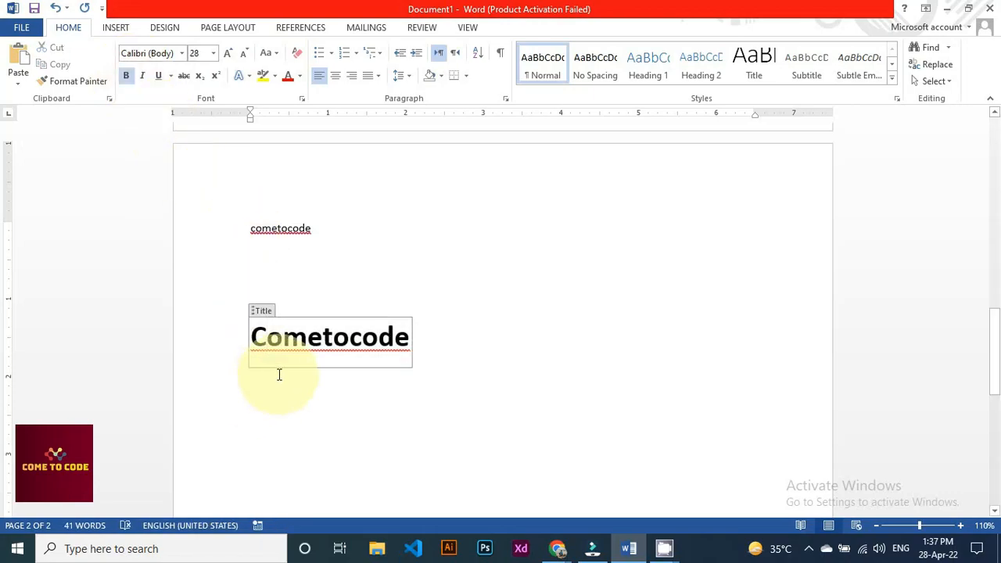
{"action": "scroll", "coordinate": [328, 358], "scroll_direction": "up", "scroll_amount": 3}
{"action": "scroll", "coordinate": [328, 358], "scroll_direction": "down", "scroll_amount": 4}
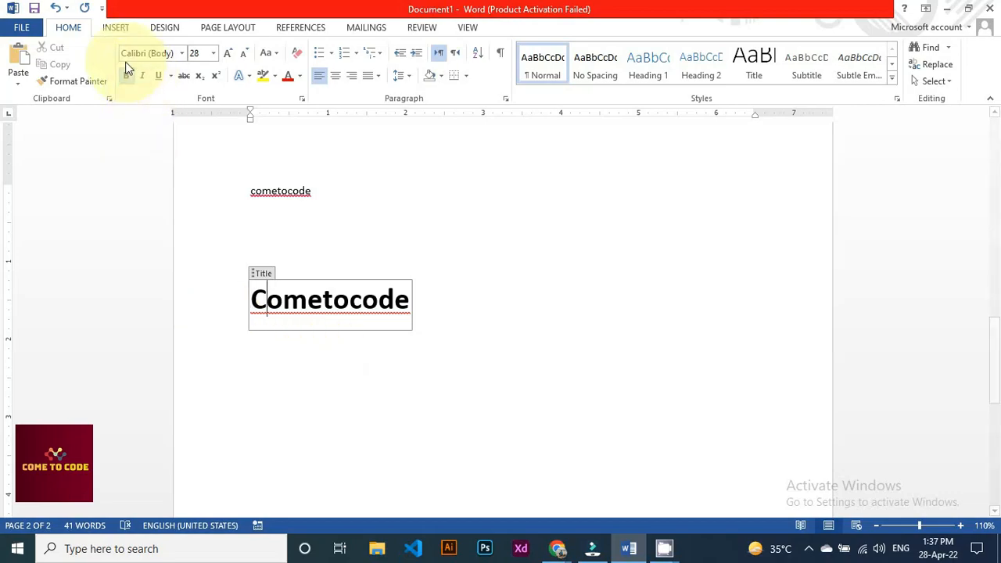
{"action": "key", "text": "ctrl+a"}
{"action": "key", "text": "Delete"}
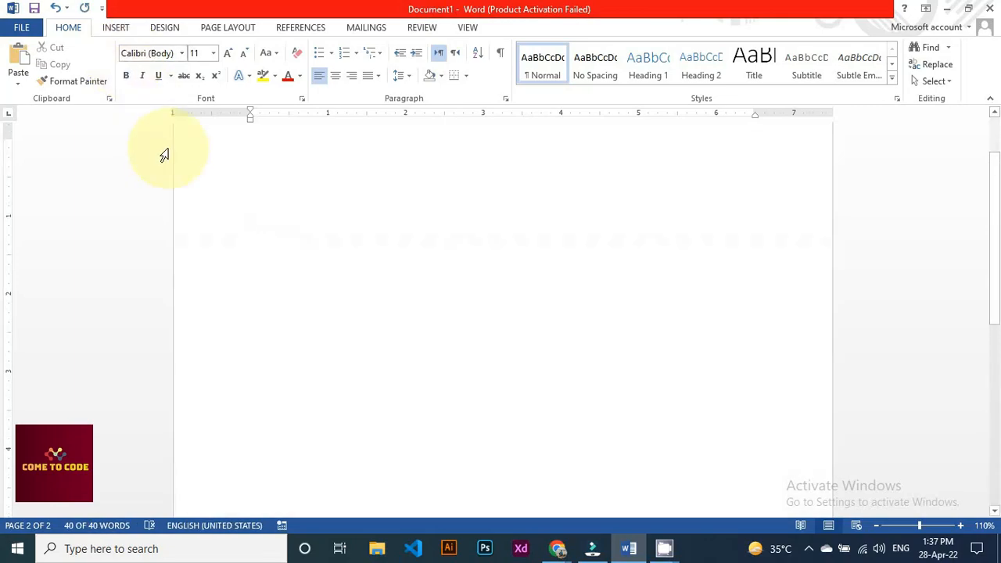
Insert a blue shadowed WordArt reading 'Come to code'
{"action": "left_click", "coordinate": [118, 29]}
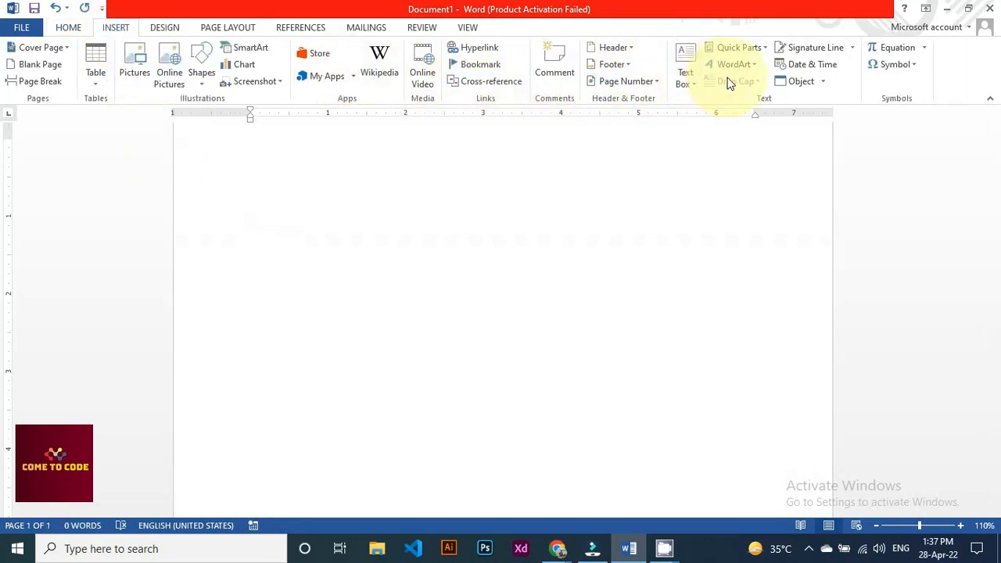
{"action": "left_click", "coordinate": [756, 66]}
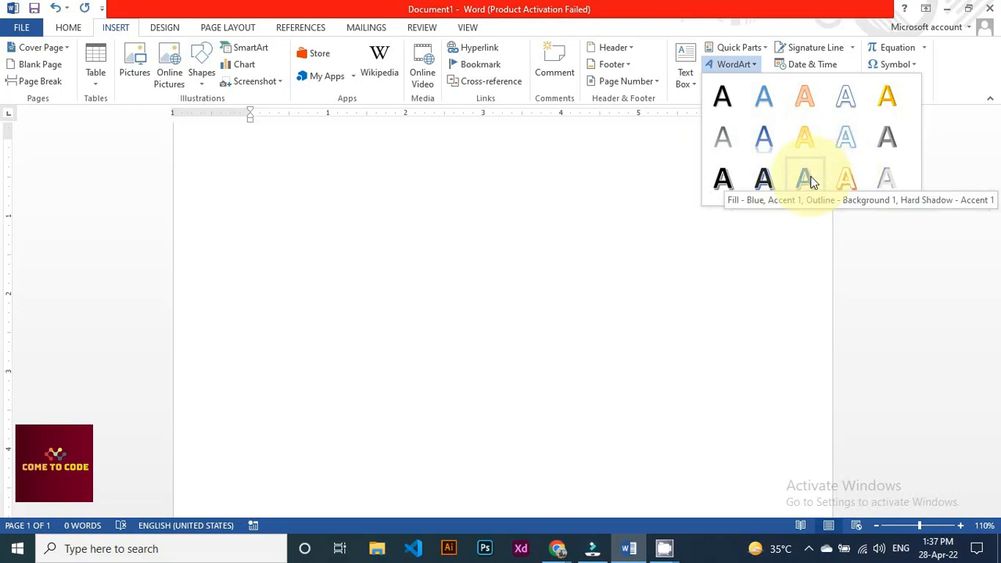
{"action": "left_click", "coordinate": [805, 179]}
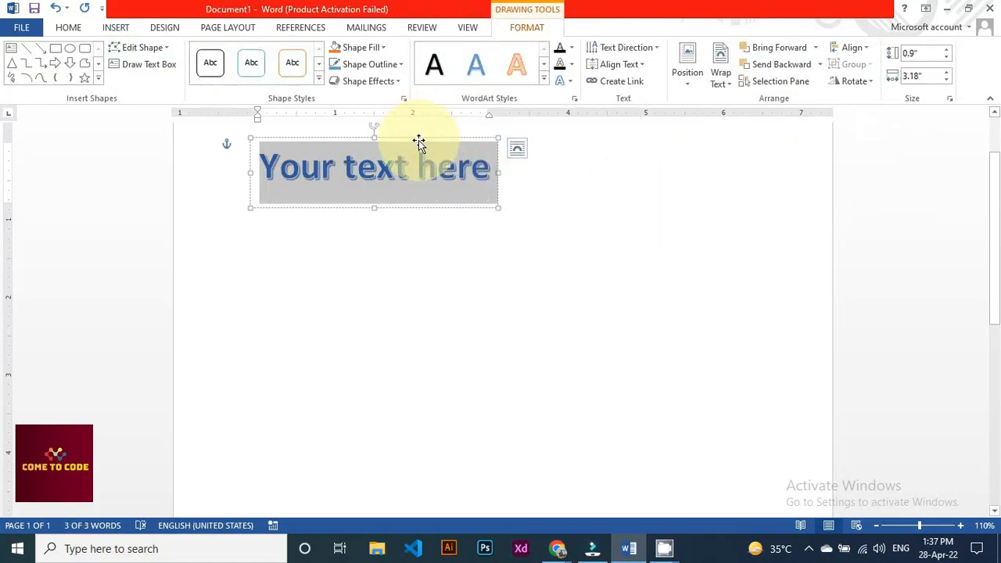
{"action": "type", "text": "Co"}
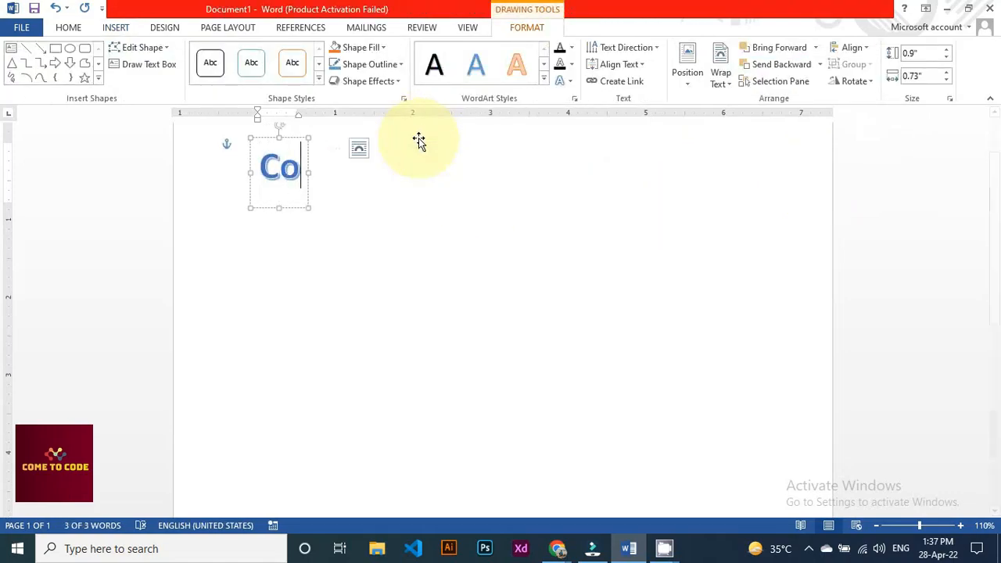
{"action": "type", "text": "me to code"}
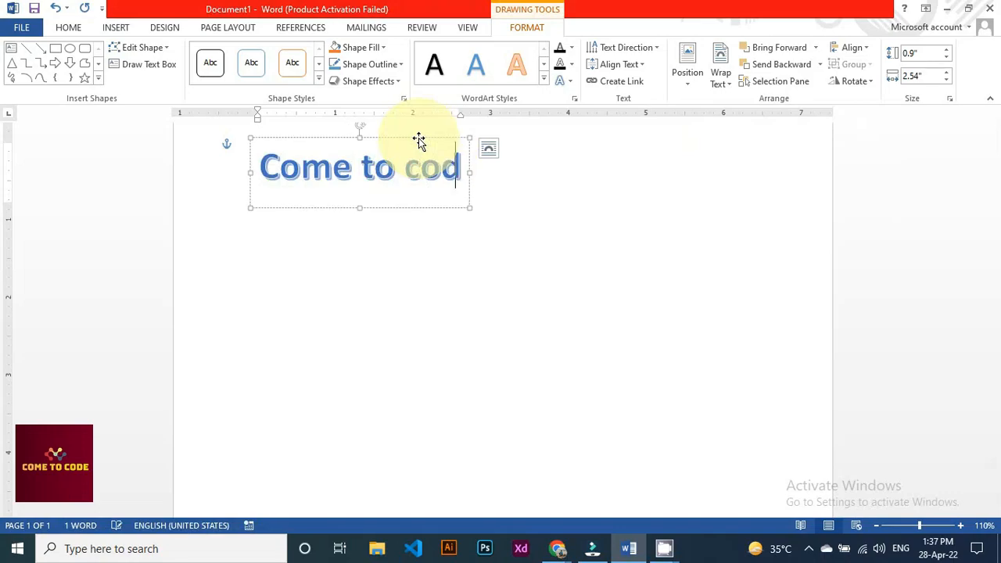
{"action": "left_click", "coordinate": [367, 262]}
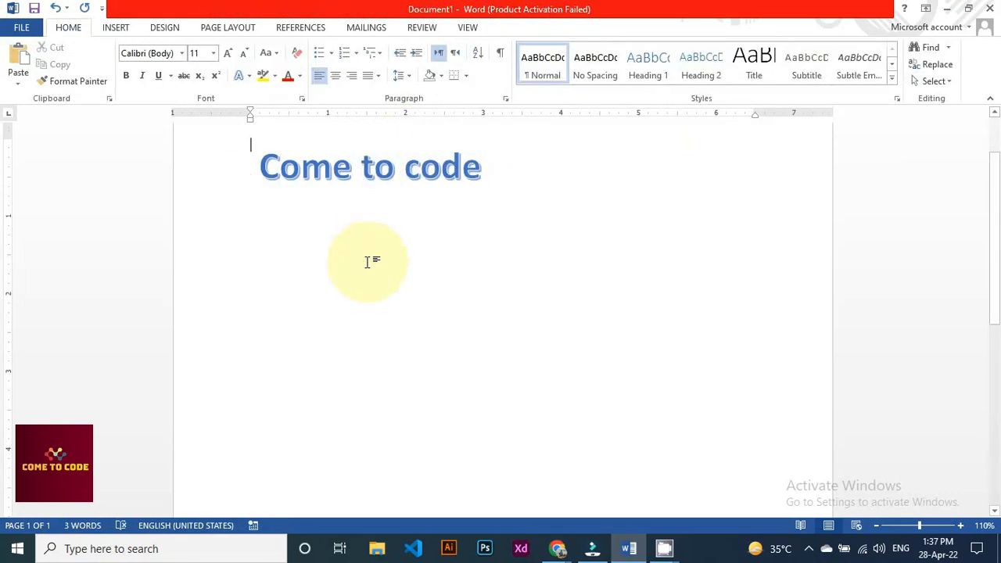
Centre the WordArt at the top of the page and type 'Come to code' on a new line below
{"action": "left_click", "coordinate": [397, 177]}
{"action": "mouse_move", "coordinate": [409, 143]}
{"action": "left_mouse_down"}
{"action": "mouse_move", "coordinate": [608, 266]}
{"action": "mouse_move", "coordinate": [573, 159]}
{"action": "mouse_move", "coordinate": [521, 141]}
{"action": "left_mouse_up"}
{"action": "left_click", "coordinate": [270, 316]}
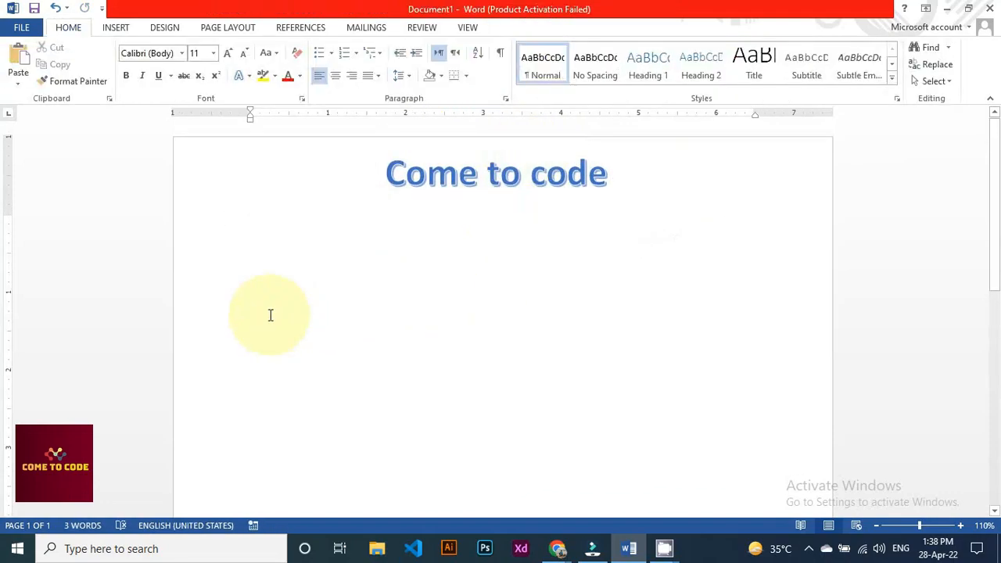
{"action": "key", "text": "Return"}
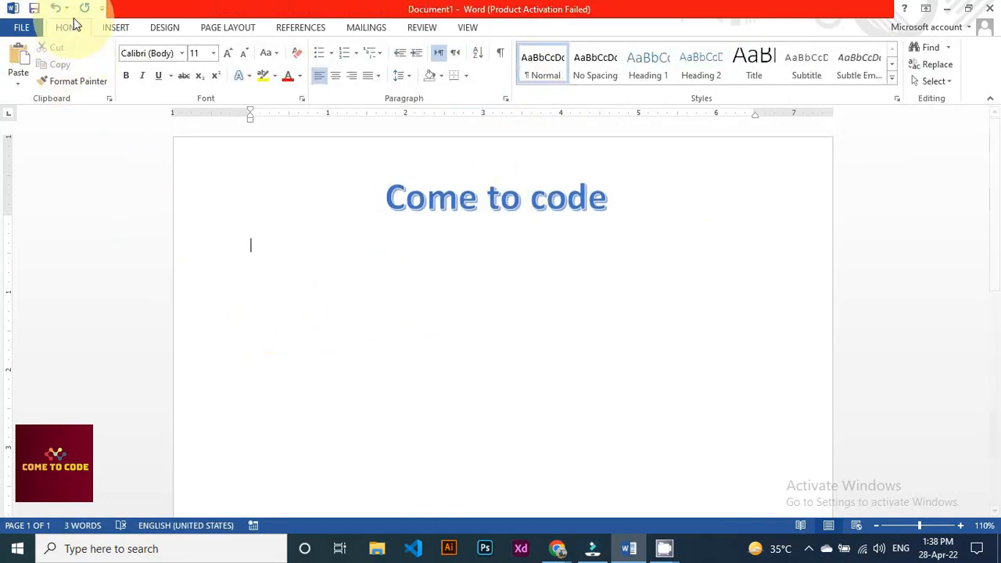
{"action": "type", "text": "Come"}
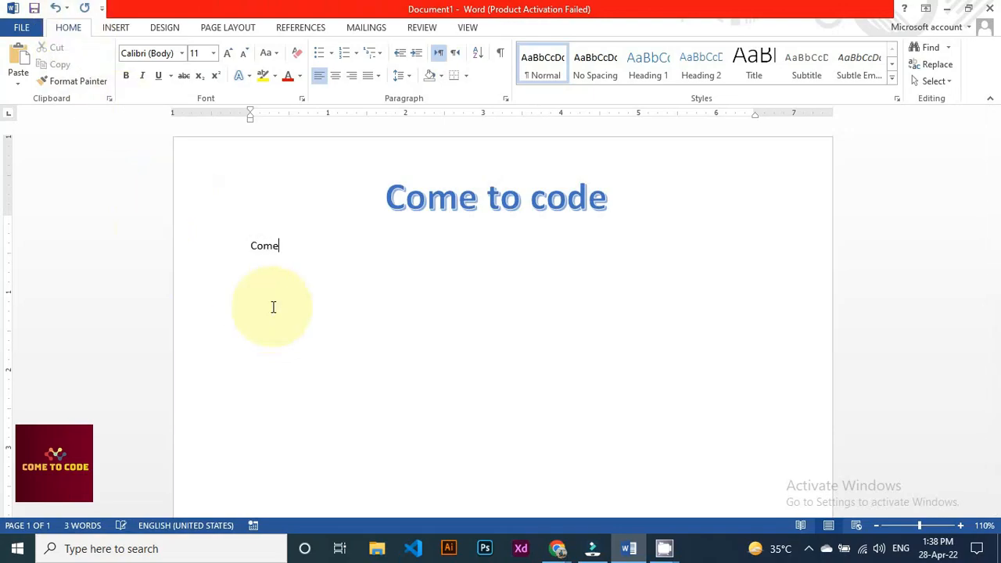
{"action": "type", "text": " to code"}
Give the typed 'Come to code' line an orange outline text effect
{"action": "left_click", "coordinate": [247, 75]}
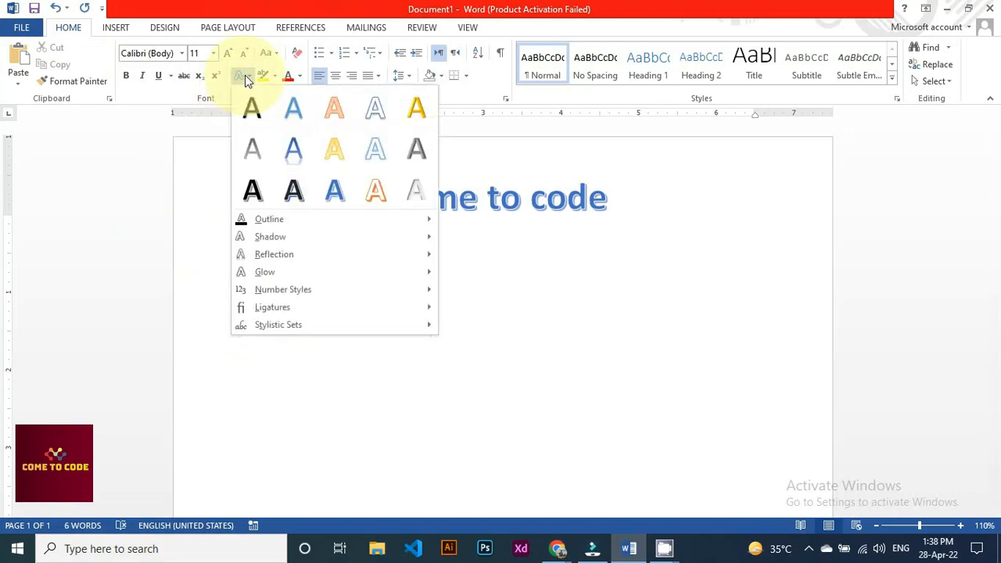
{"action": "left_click", "coordinate": [325, 423]}
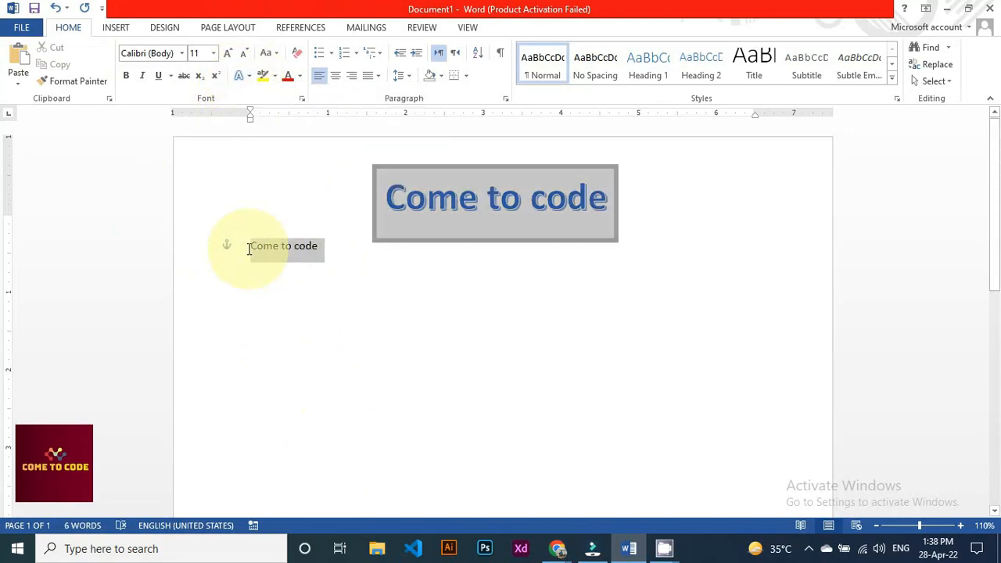
{"action": "left_click", "coordinate": [249, 78]}
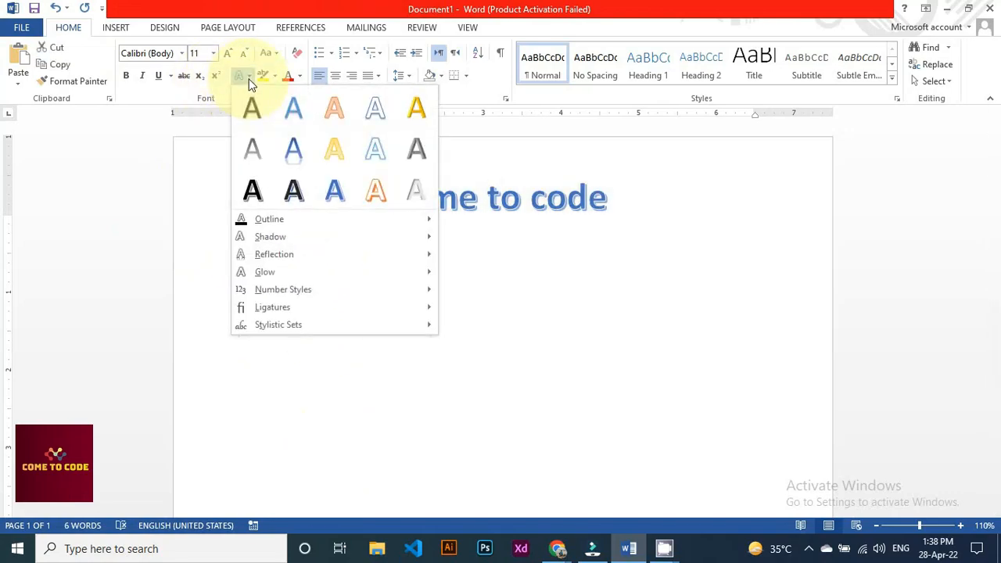
{"action": "left_click", "coordinate": [377, 191]}
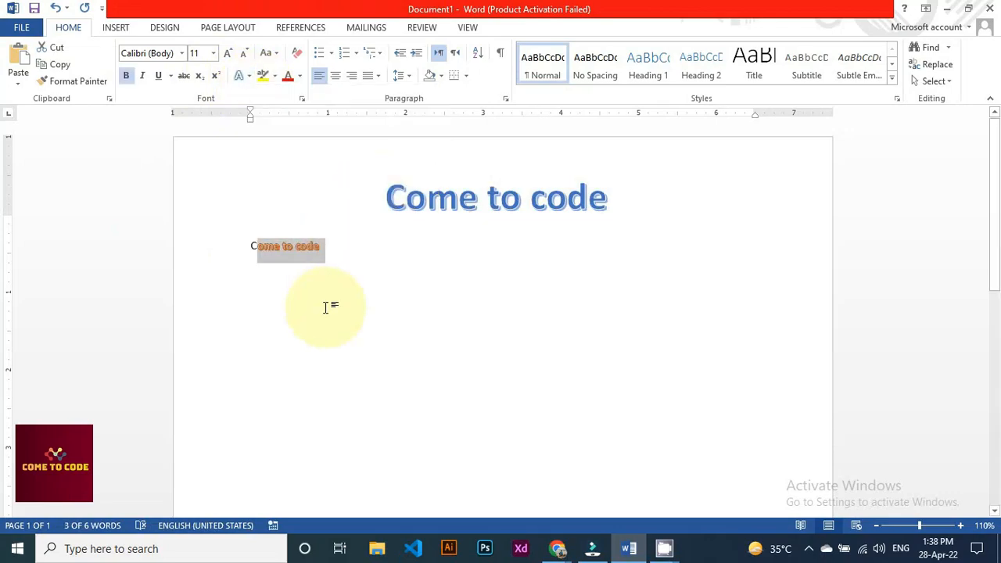
{"action": "left_click", "coordinate": [326, 308]}
Nudge the WordArt slightly right, then select everything and delete it
{"action": "left_click", "coordinate": [406, 204]}
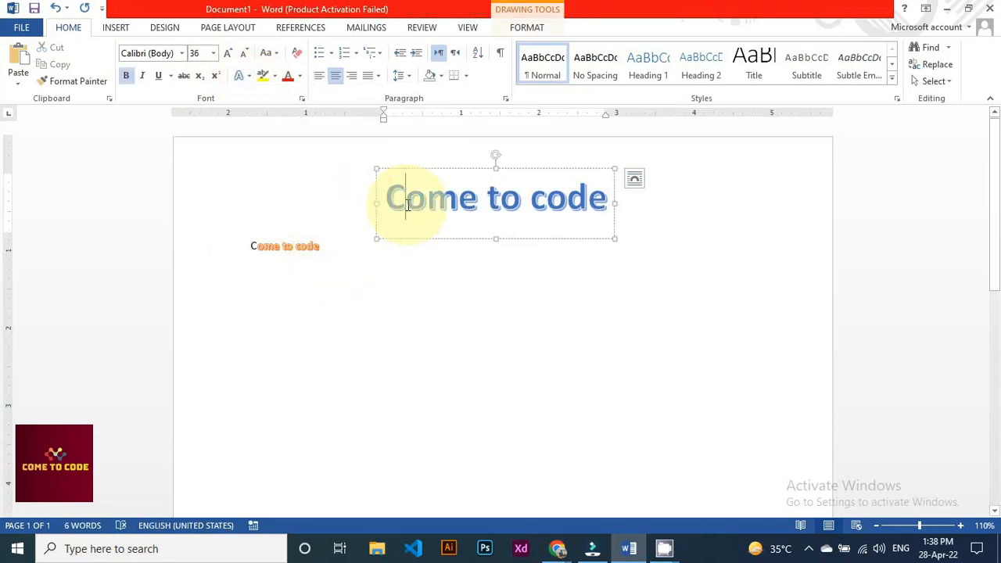
{"action": "left_click_drag", "start_coordinate": [418, 170], "coordinate": [460, 178]}
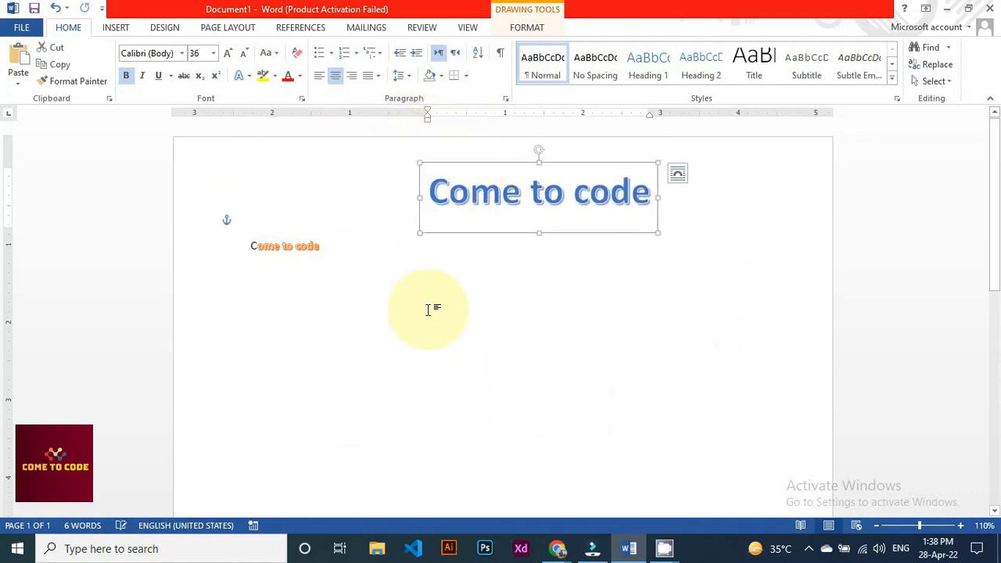
{"action": "left_click", "coordinate": [428, 310]}
{"action": "key", "text": "ctrl+a"}
{"action": "key", "text": "Delete"}
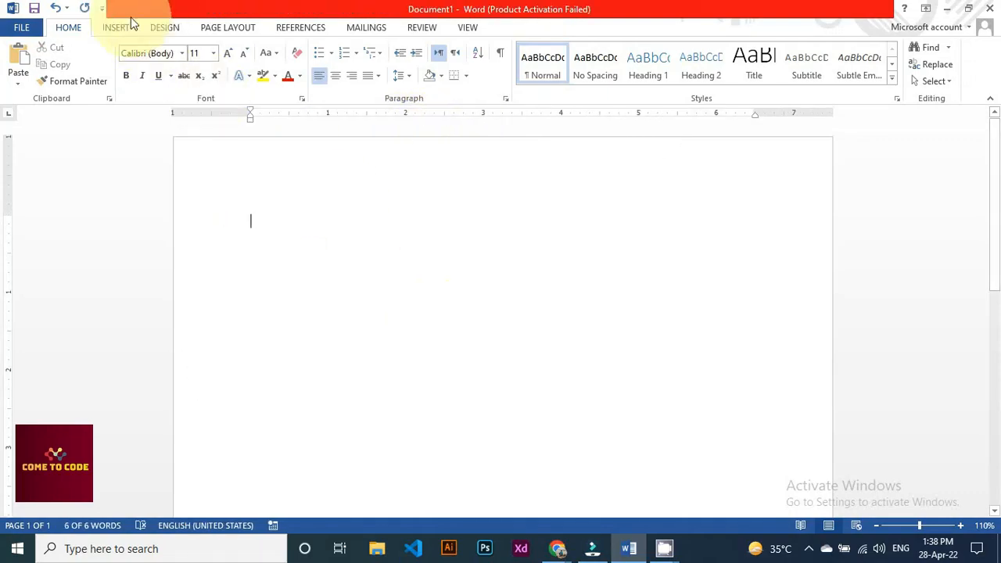
{"action": "left_click", "coordinate": [117, 27]}
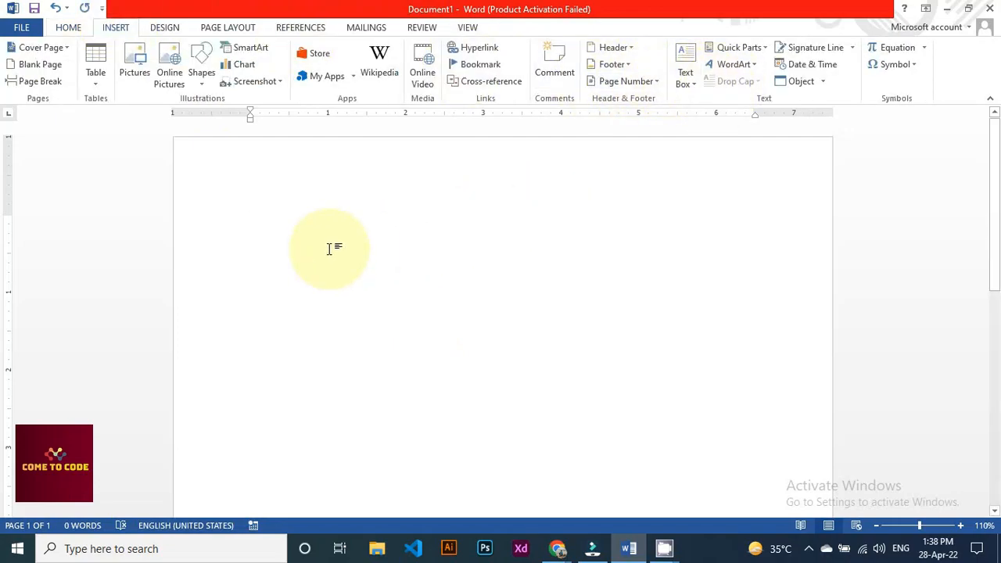
Generate five sample paragraphs with =rand(5) and give the first a dropped capital V
{"action": "type", "text": "=rand"}
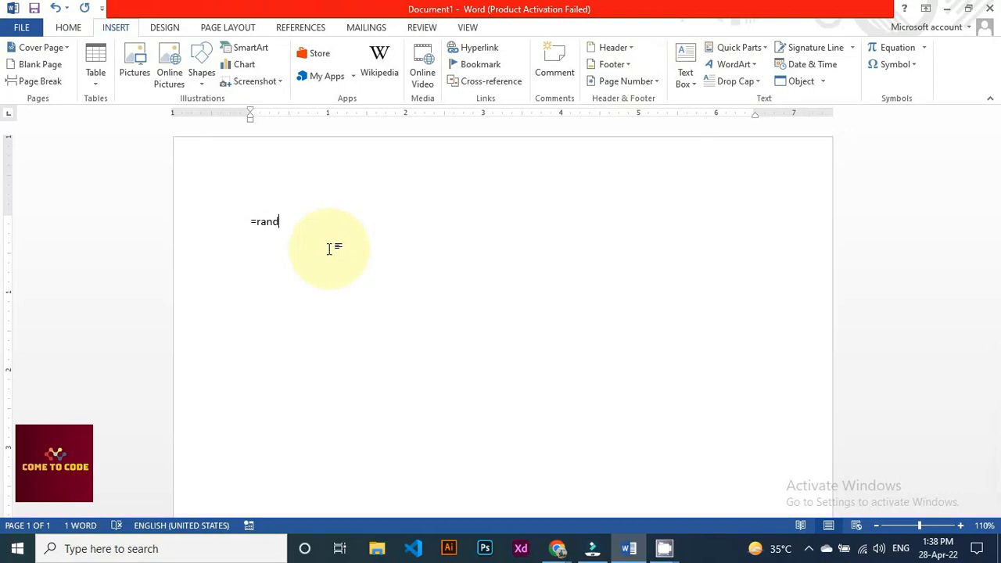
{"action": "type", "text": "(5)"}
{"action": "key", "text": "Return"}
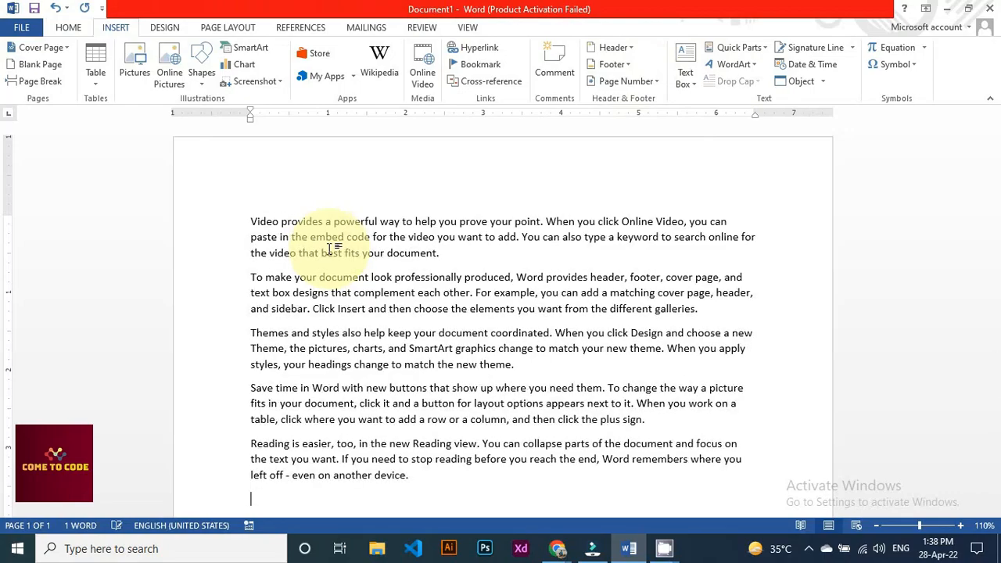
{"action": "left_click", "coordinate": [259, 221]}
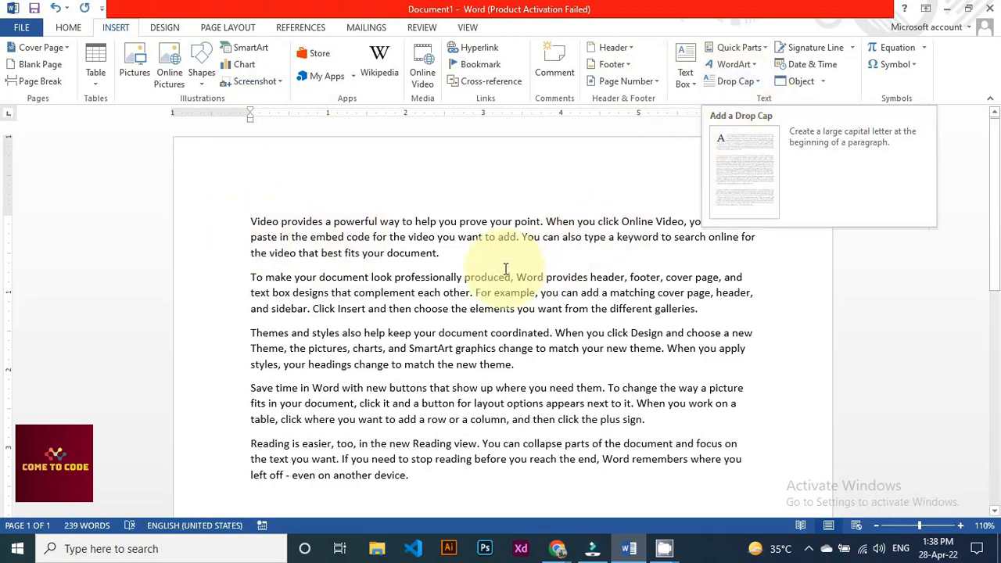
{"action": "left_click", "coordinate": [757, 84]}
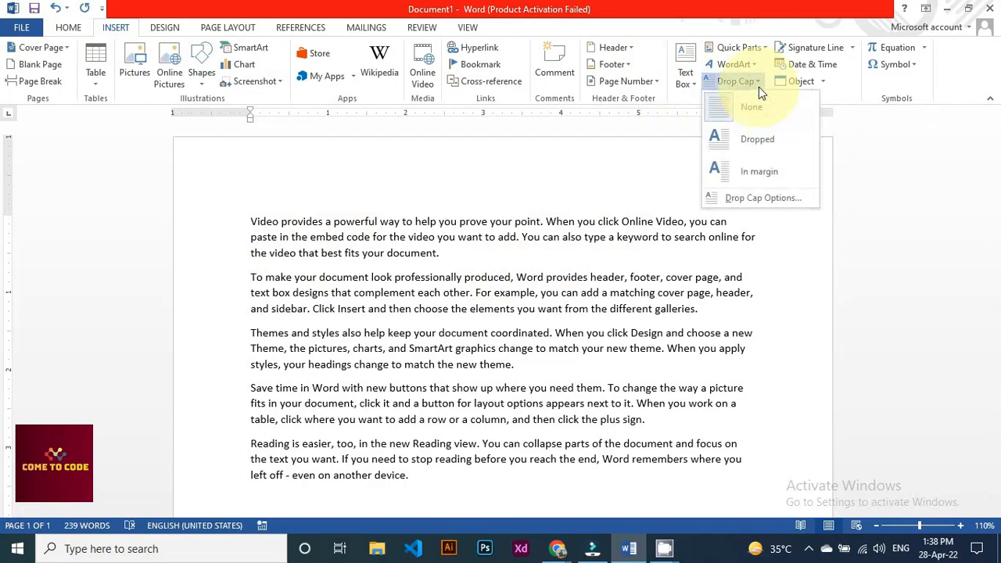
{"action": "left_click", "coordinate": [755, 149]}
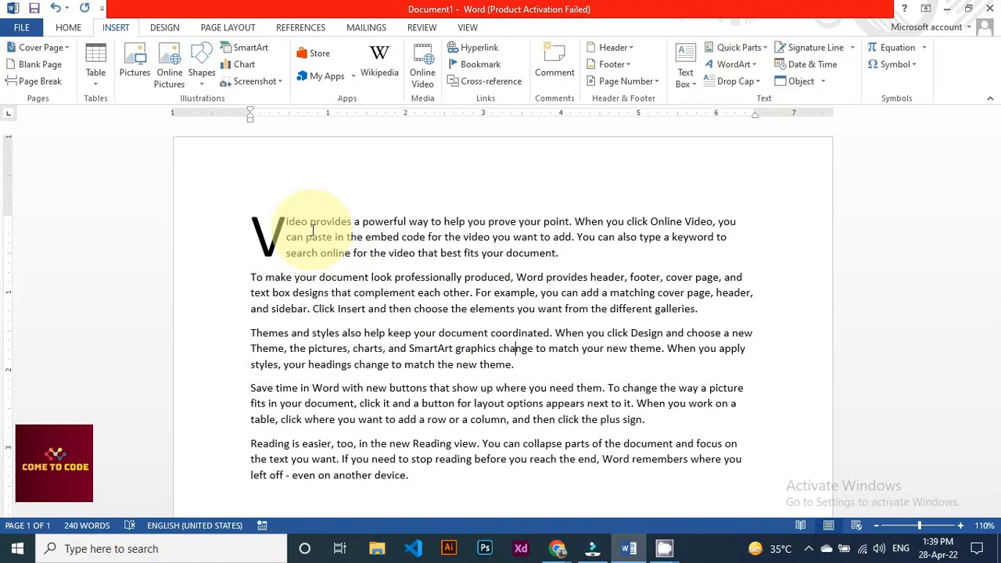
Add a signature line after the last paragraph with the signer's name, title and e-mail address
{"action": "scroll", "coordinate": [312, 231], "scroll_direction": "down", "scroll_amount": 4}
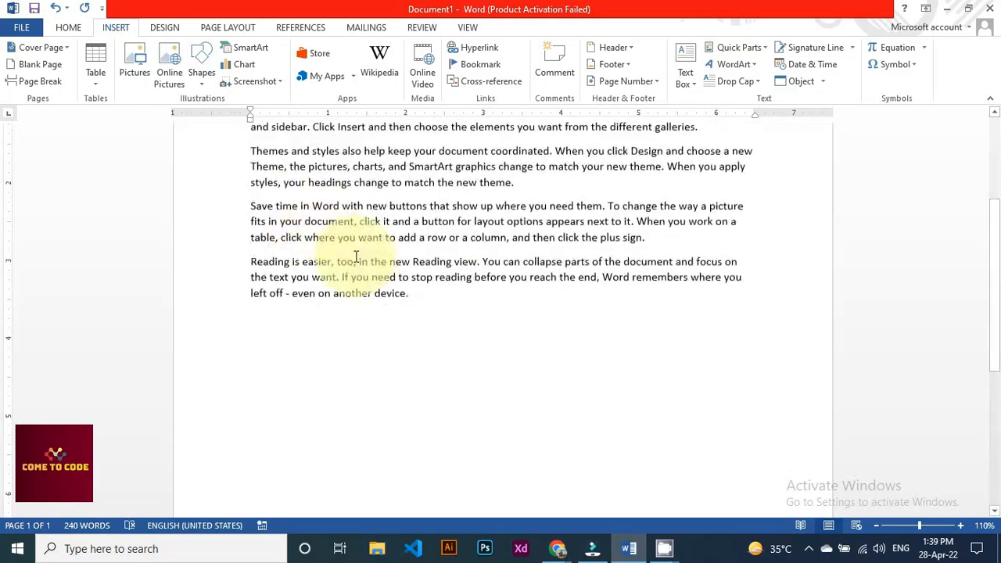
{"action": "left_click", "coordinate": [417, 287]}
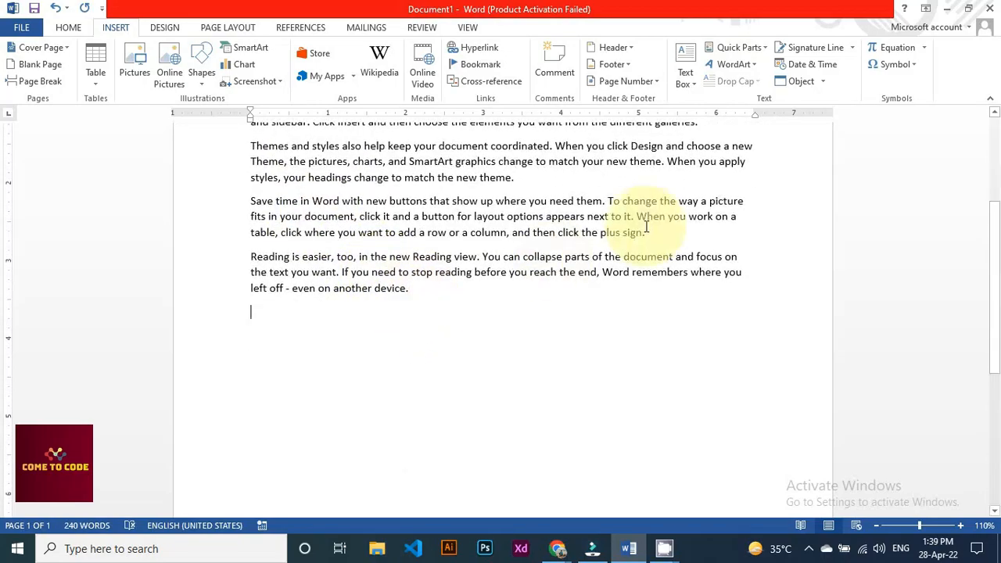
{"action": "left_click", "coordinate": [849, 52]}
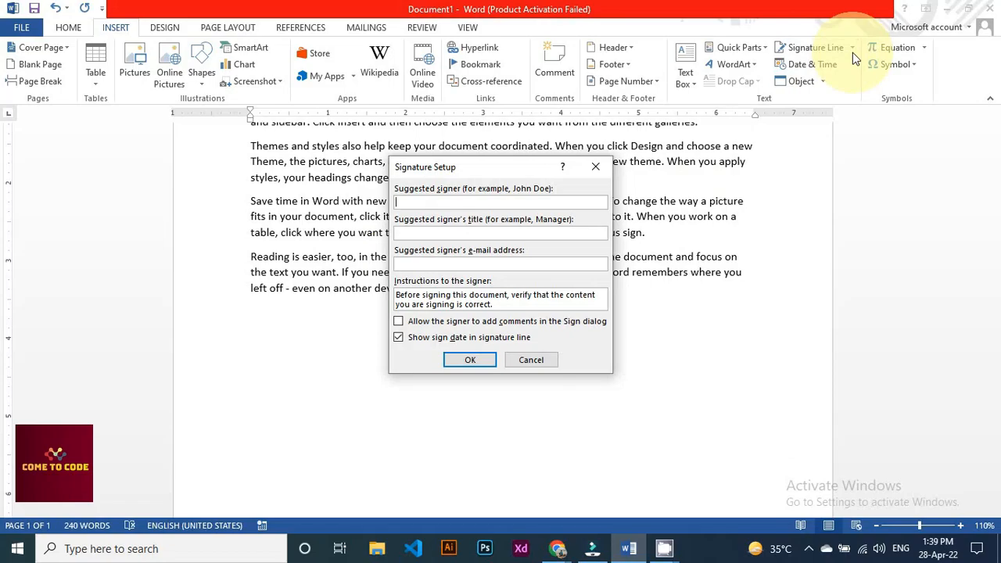
{"action": "type", "text": "Ahmed"}
{"action": "key", "text": "Tab"}
{"action": "type", "text": "CEO"}
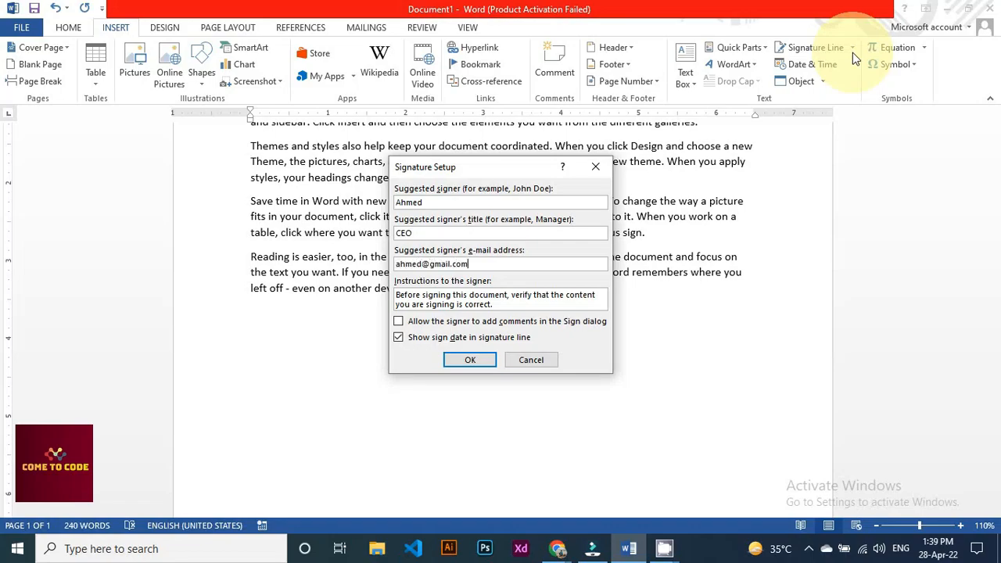
{"action": "left_click", "coordinate": [481, 360]}
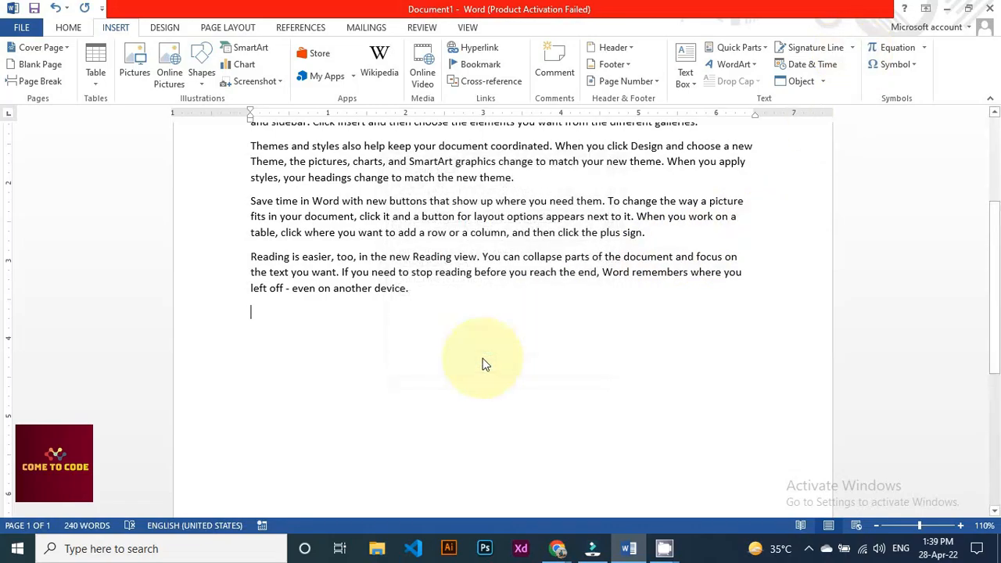
Delete the signature line and place the insertion point after 'another device.'
{"action": "left_click", "coordinate": [317, 367]}
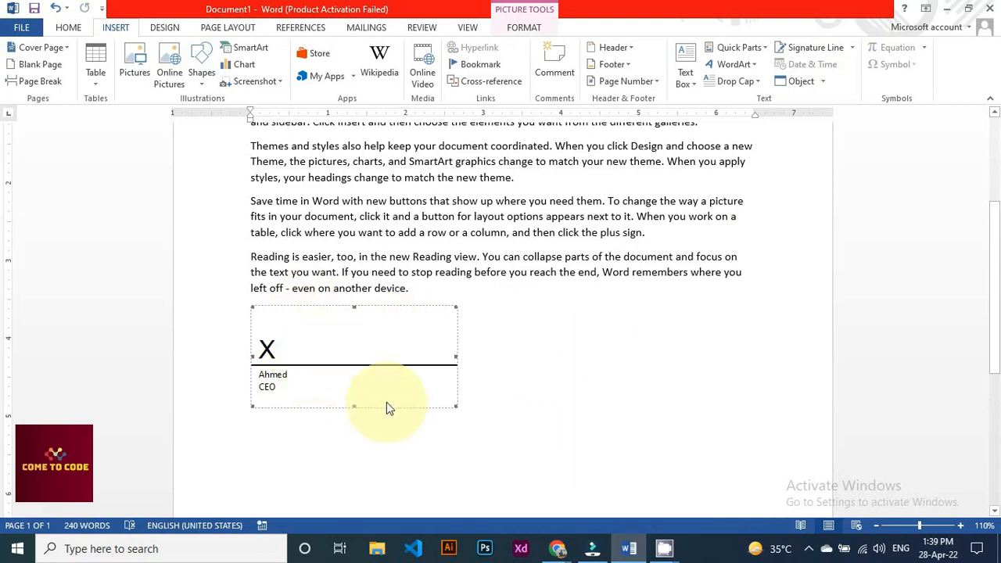
{"action": "key", "text": "Delete"}
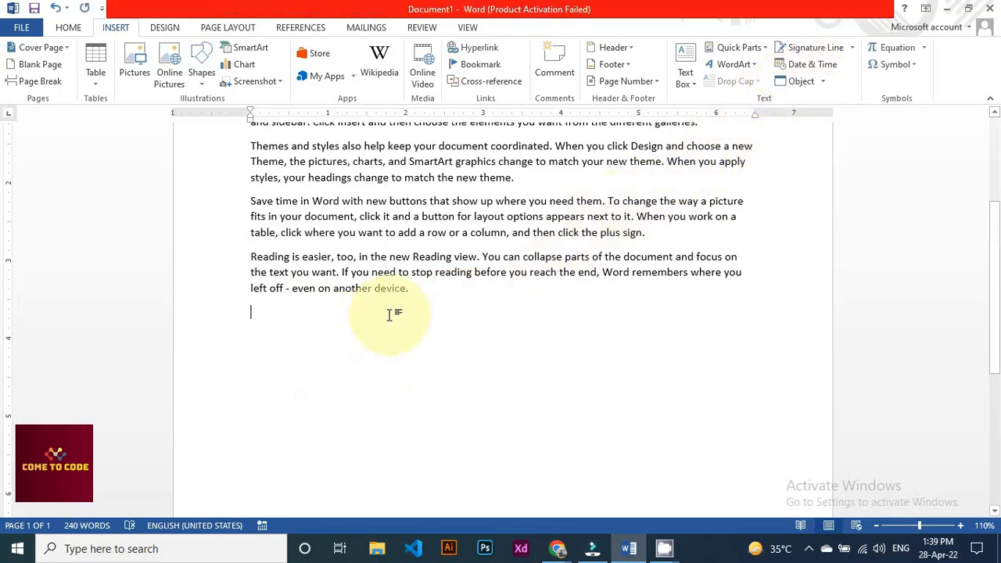
{"action": "left_click", "coordinate": [416, 292]}
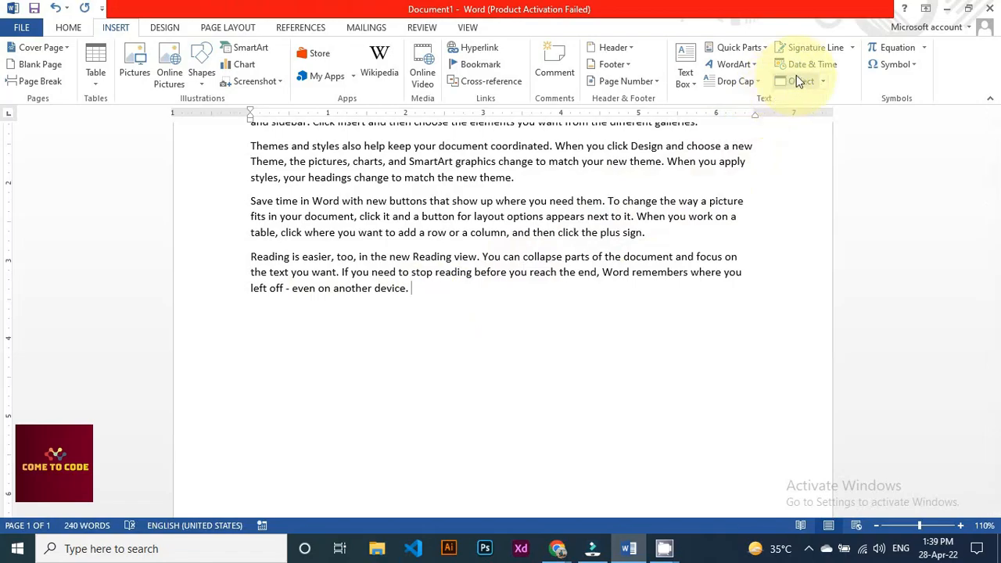
Insert the date 'Thursday, 28 April, 2022' in English (United States) after 'another device.'
{"action": "scroll", "coordinate": [635, 251], "scroll_direction": "up", "scroll_amount": 1}
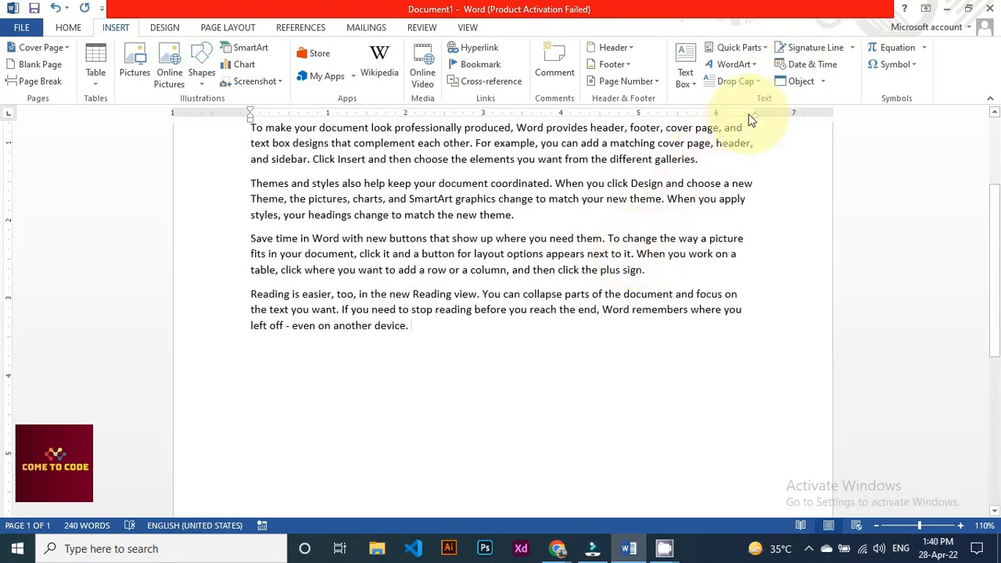
{"action": "left_click", "coordinate": [811, 68]}
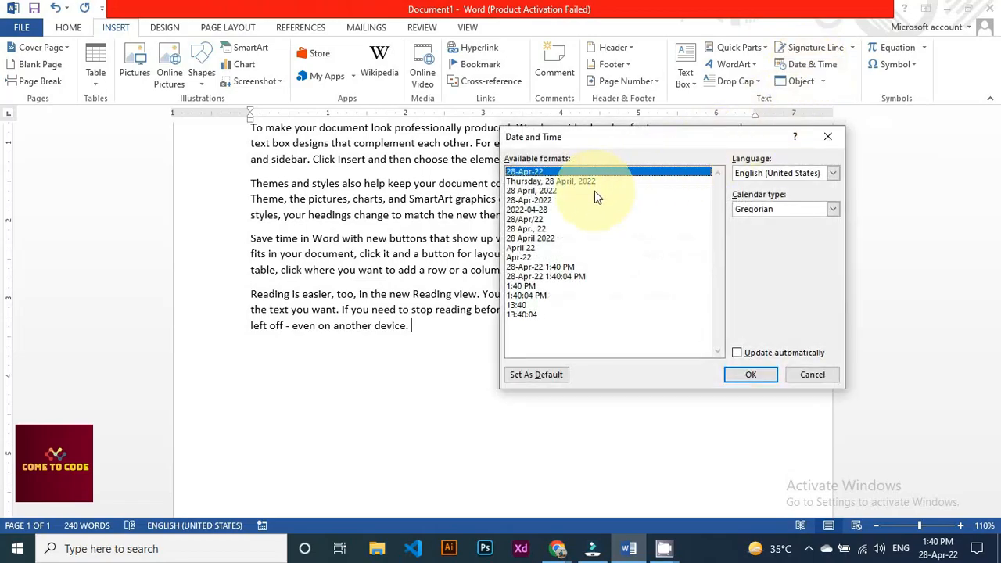
{"action": "left_click", "coordinate": [834, 173]}
{"action": "left_click", "coordinate": [834, 178]}
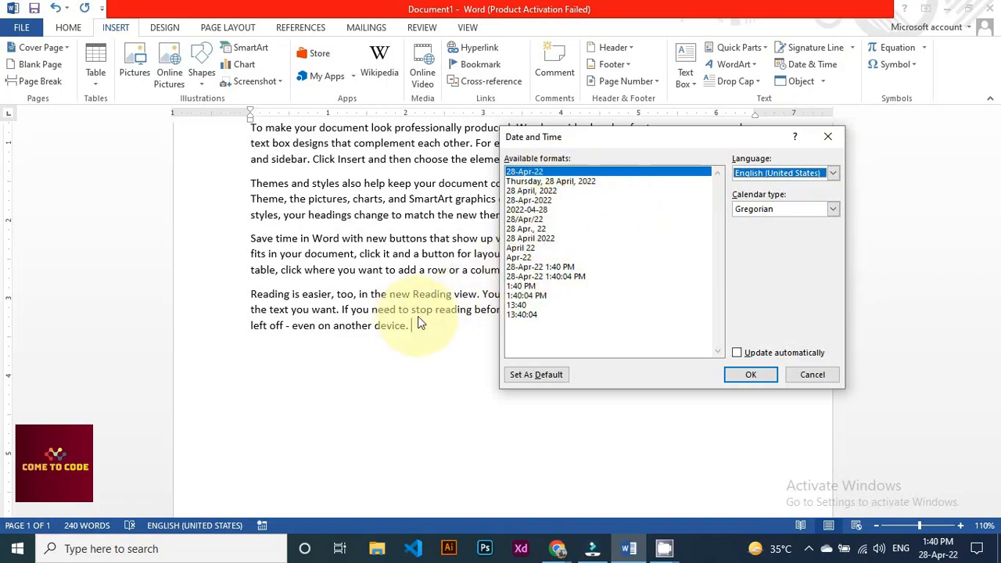
{"action": "left_click", "coordinate": [574, 182]}
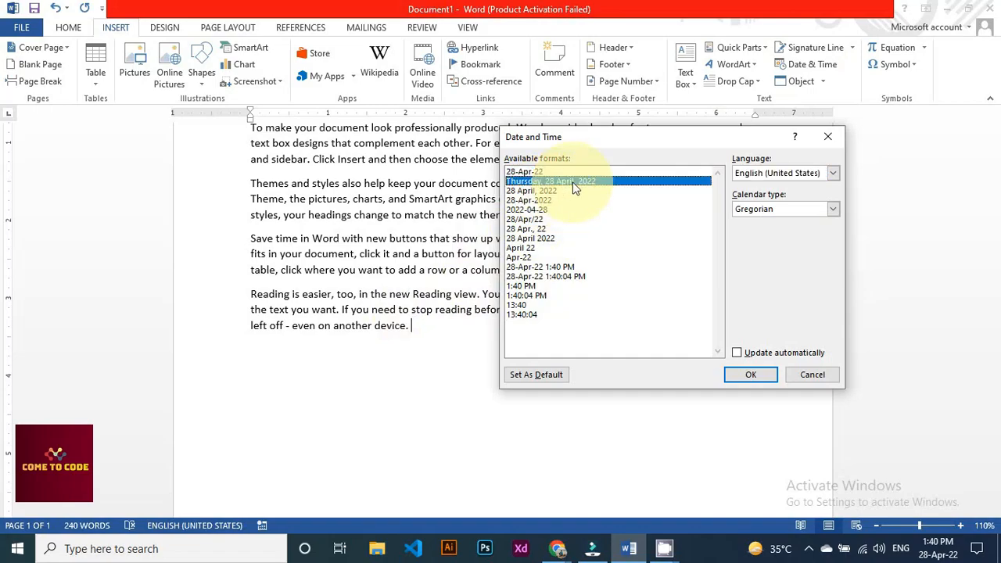
{"action": "left_click", "coordinate": [753, 377]}
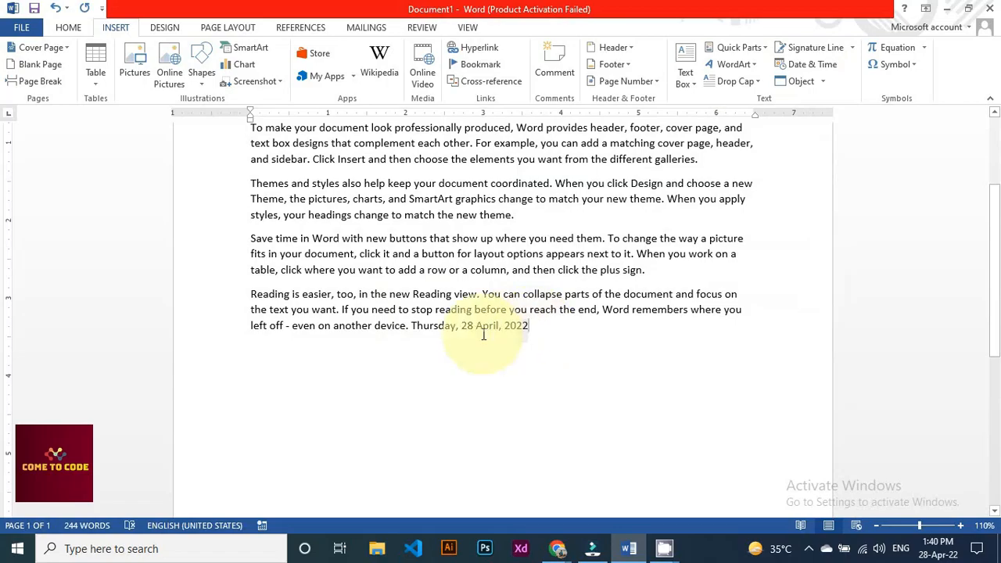
{"action": "left_click_drag", "start_coordinate": [484, 335], "coordinate": [421, 337]}
{"action": "left_click", "coordinate": [410, 380]}
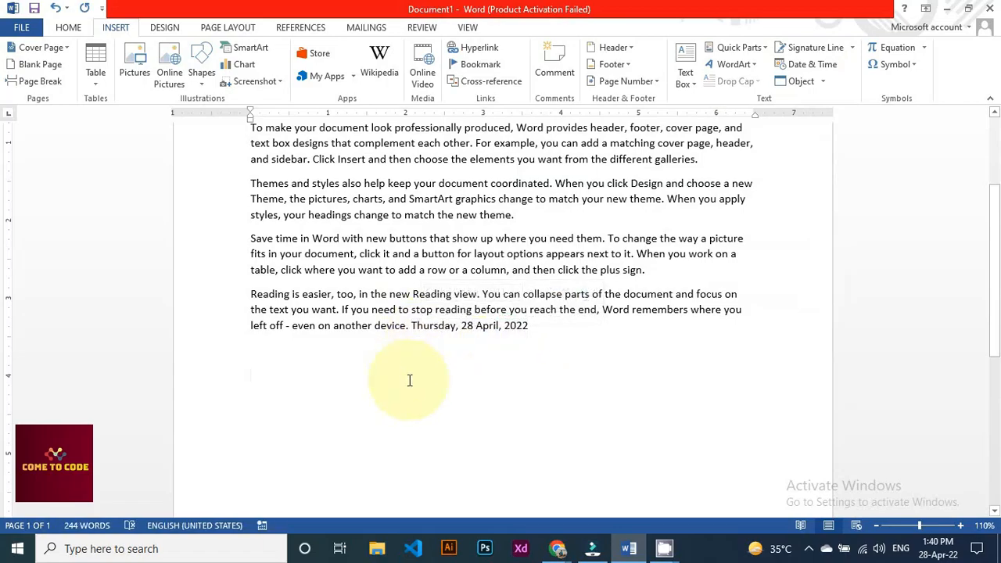
{"action": "left_click", "coordinate": [821, 82]}
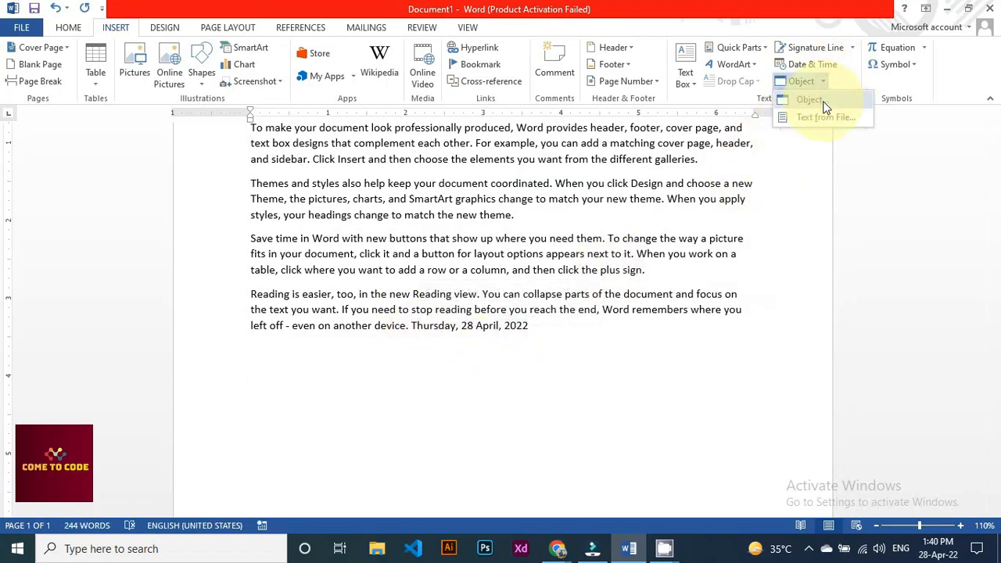
Embed a new blank Bitmap Image object from Insert > Object so it opens in Paint
{"action": "left_click", "coordinate": [628, 313]}
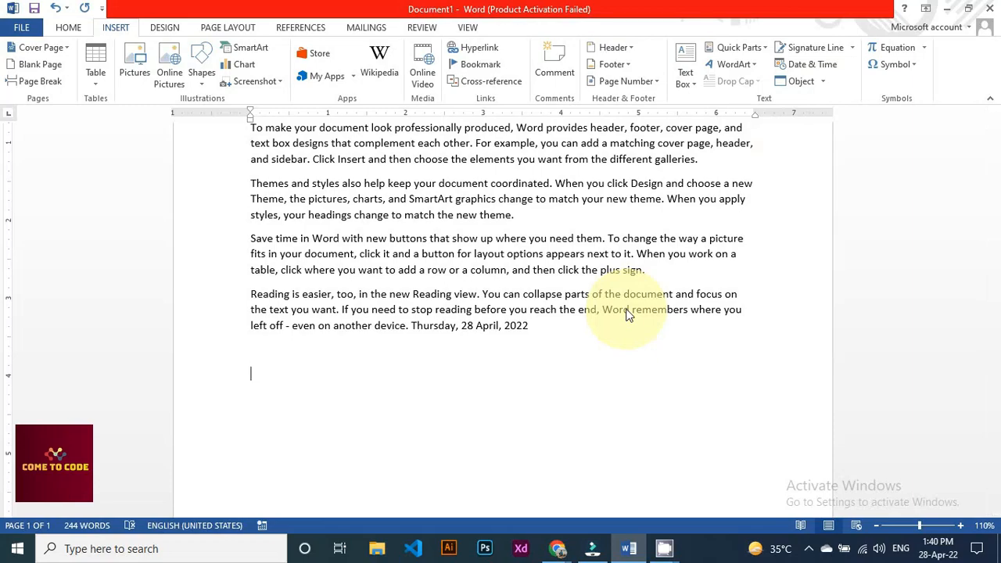
{"action": "left_click", "coordinate": [823, 83]}
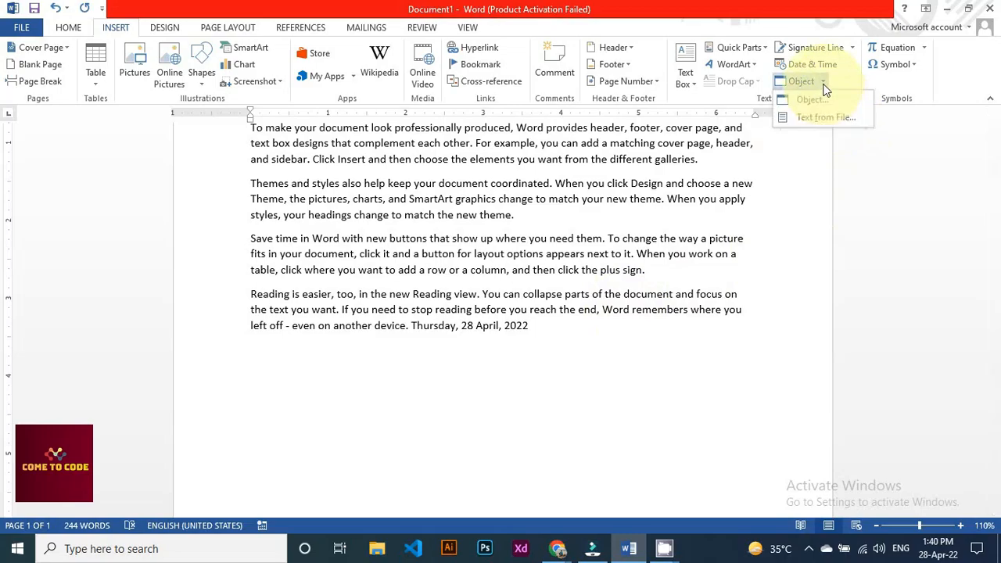
{"action": "left_click", "coordinate": [813, 99]}
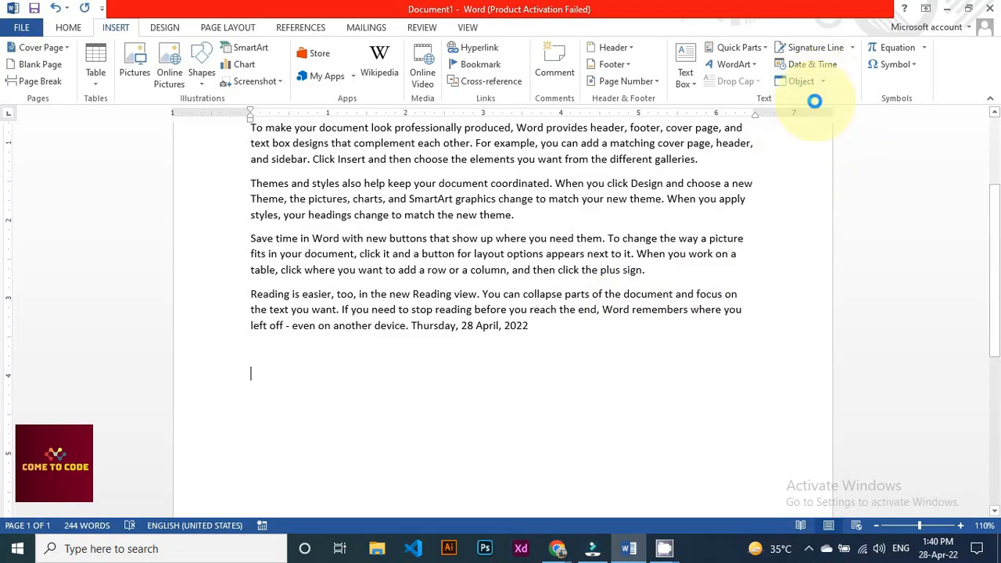
{"action": "scroll", "coordinate": [397, 234], "scroll_direction": "down", "scroll_amount": 1}
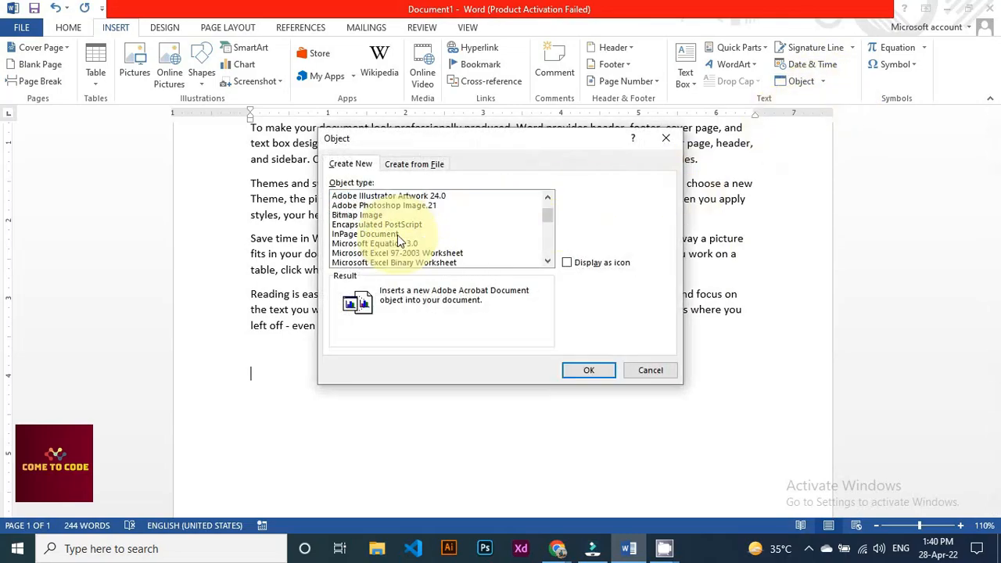
{"action": "scroll", "coordinate": [398, 234], "scroll_direction": "down", "scroll_amount": 7}
{"action": "scroll", "coordinate": [428, 257], "scroll_direction": "up", "scroll_amount": 6}
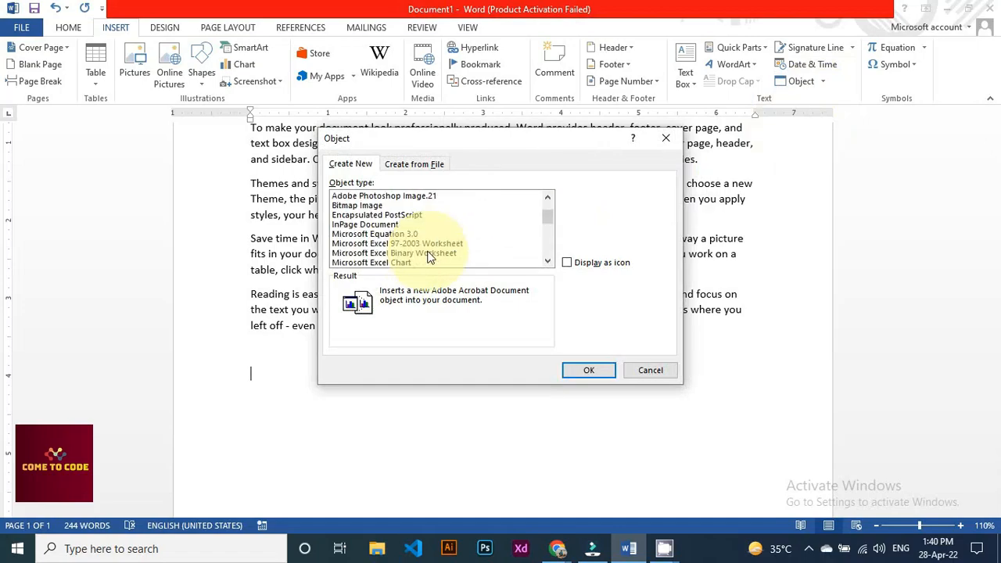
{"action": "scroll", "coordinate": [428, 257], "scroll_direction": "up", "scroll_amount": 2}
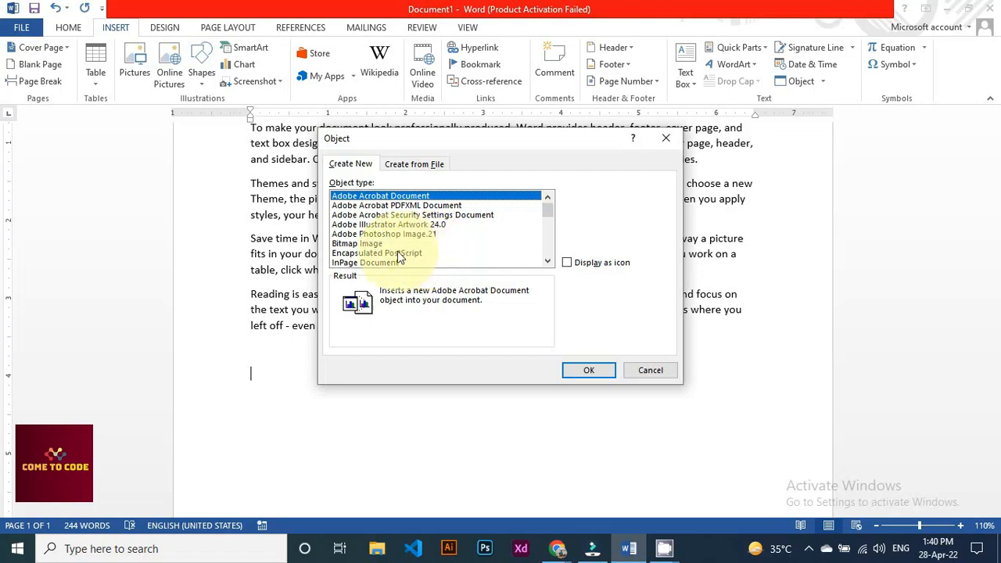
{"action": "left_click", "coordinate": [358, 243]}
{"action": "left_click", "coordinate": [588, 372]}
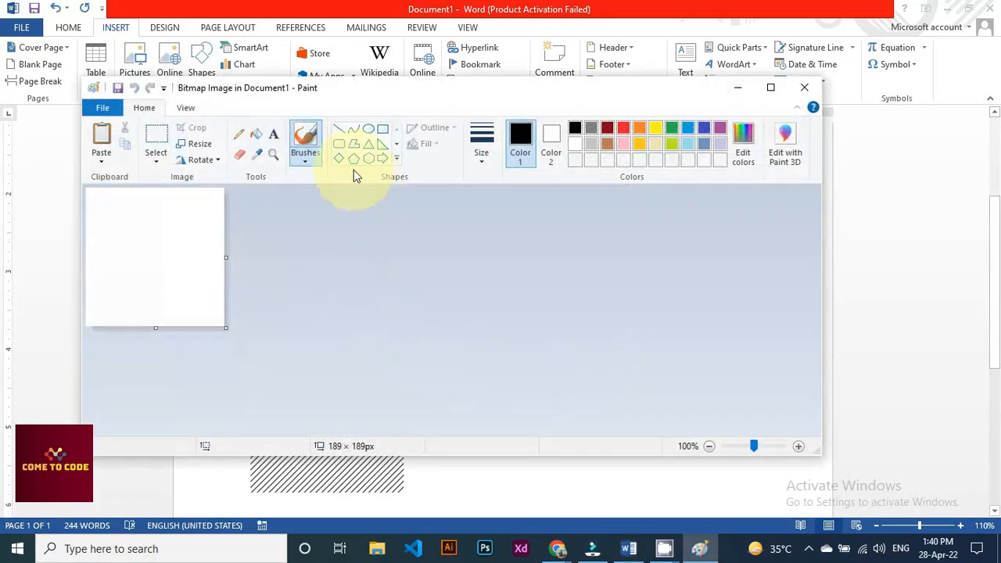
Draw a rectangle in the canvas's upper left and fill it orange
{"action": "left_click", "coordinate": [383, 128]}
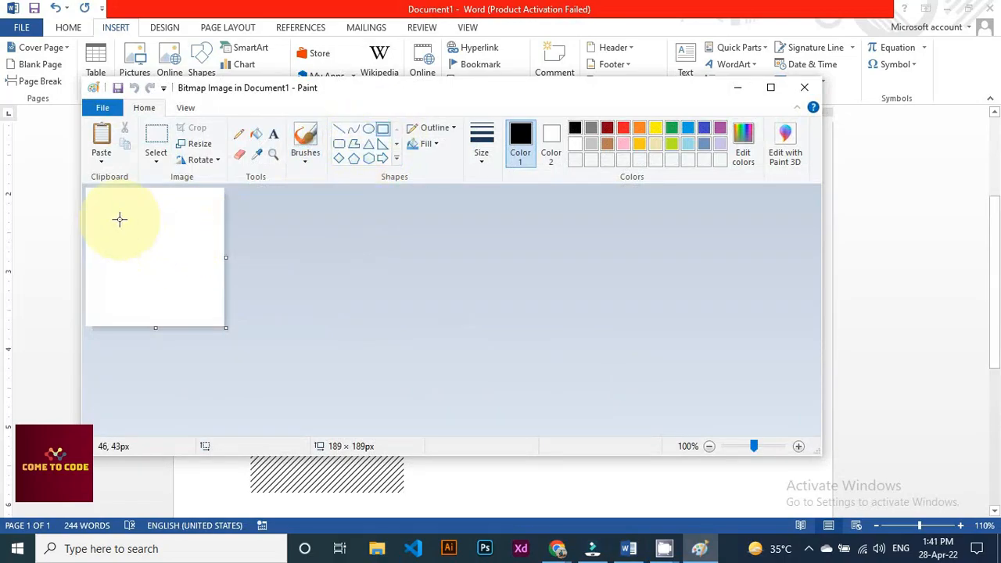
{"action": "mouse_move", "coordinate": [118, 218]}
{"action": "left_mouse_down"}
{"action": "mouse_move", "coordinate": [168, 266]}
{"action": "mouse_move", "coordinate": [185, 259]}
{"action": "left_mouse_up"}
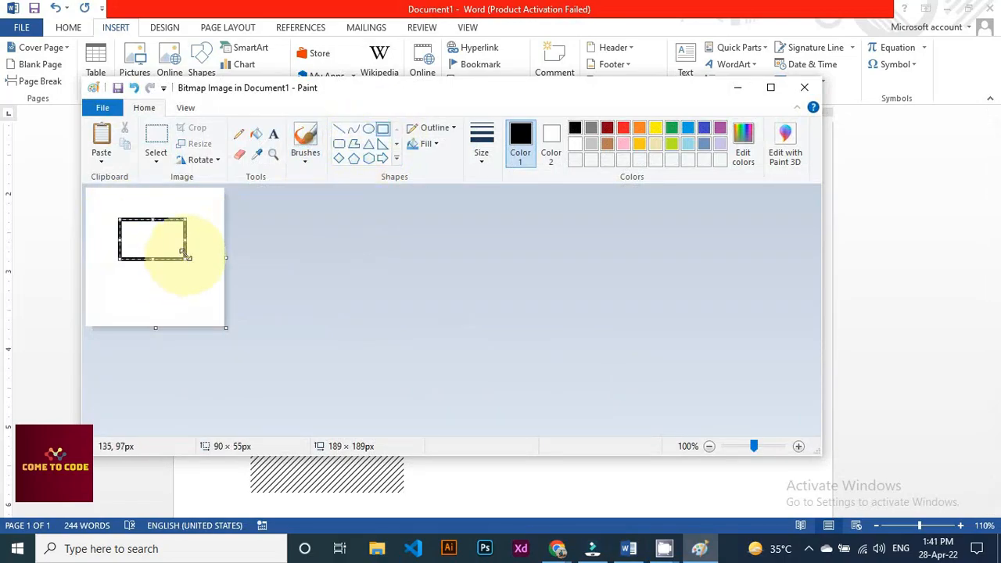
{"action": "left_click", "coordinate": [257, 136]}
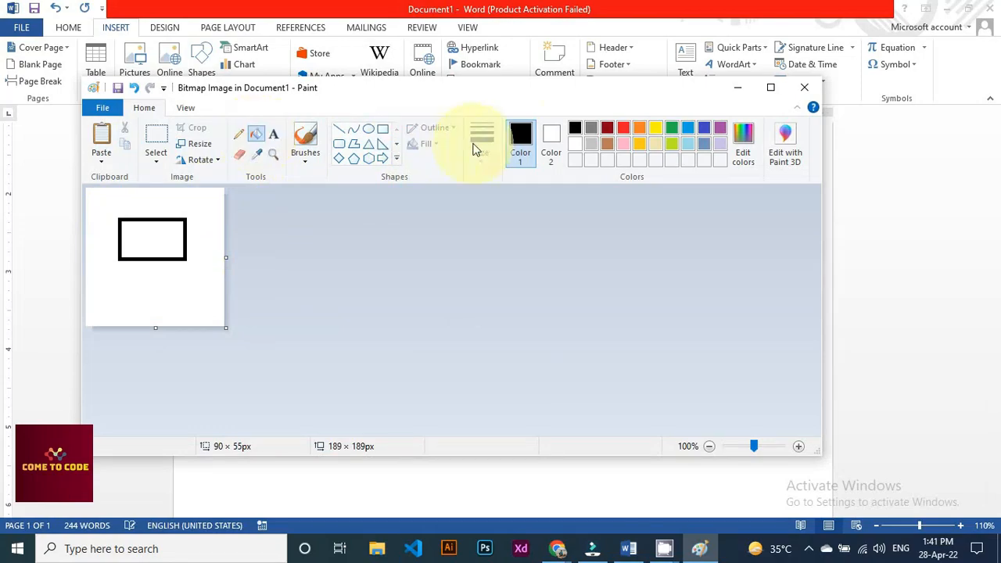
{"action": "left_click", "coordinate": [639, 128]}
{"action": "left_click", "coordinate": [165, 236]}
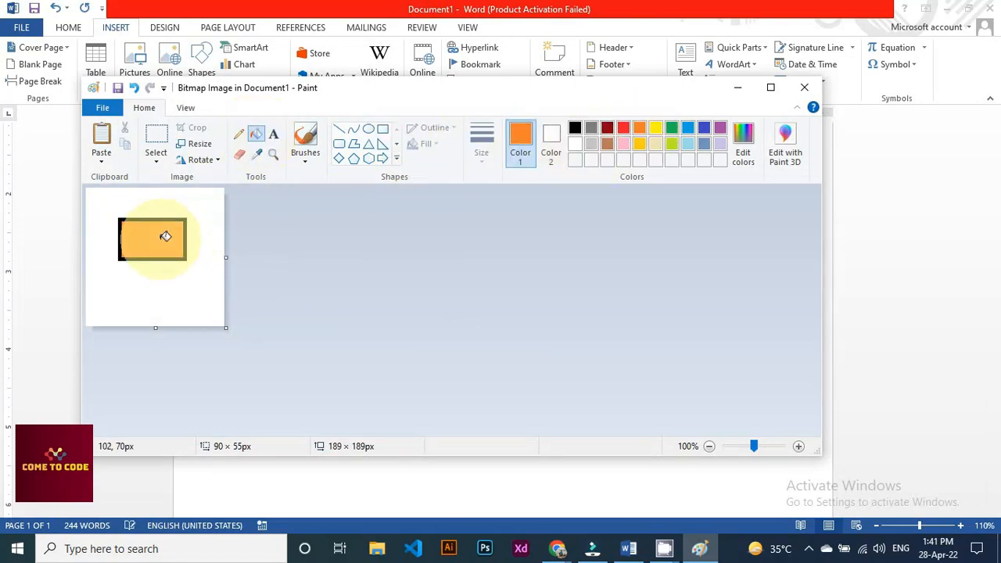
Draw a smaller rectangle inside, fill it dark red, and return to Word
{"action": "left_click", "coordinate": [338, 144]}
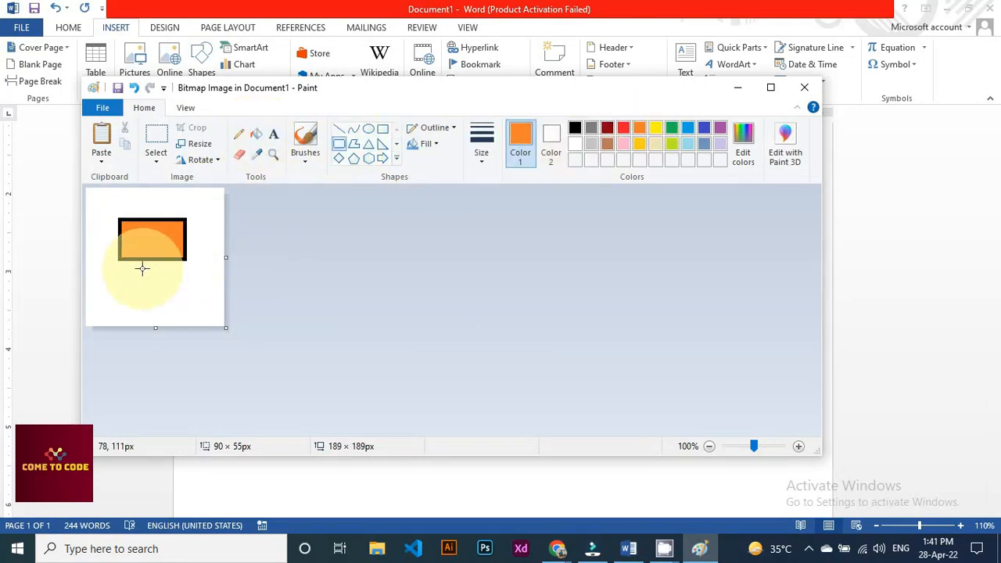
{"action": "left_click_drag", "start_coordinate": [137, 232], "coordinate": [169, 245]}
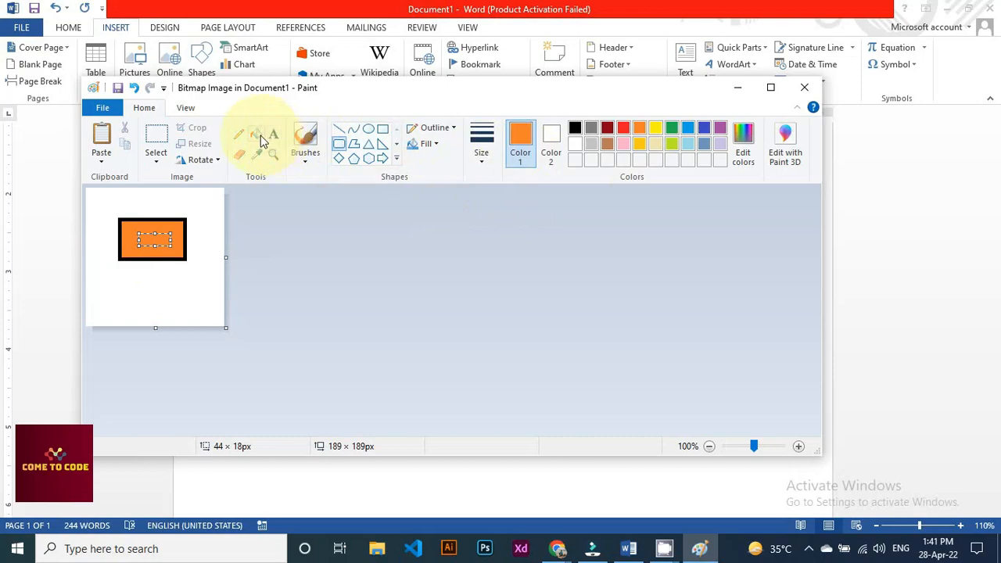
{"action": "left_click", "coordinate": [606, 129]}
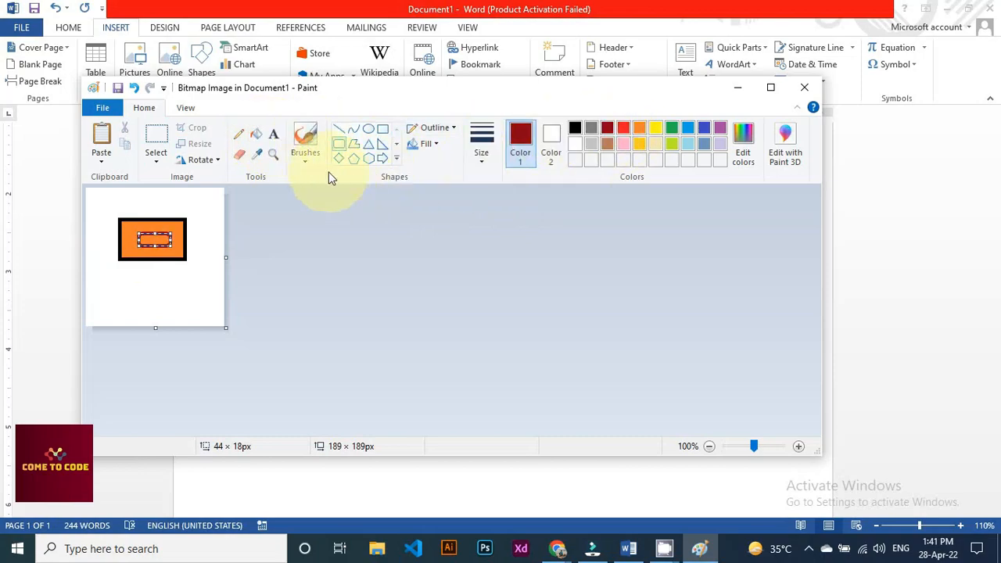
{"action": "left_click", "coordinate": [256, 134]}
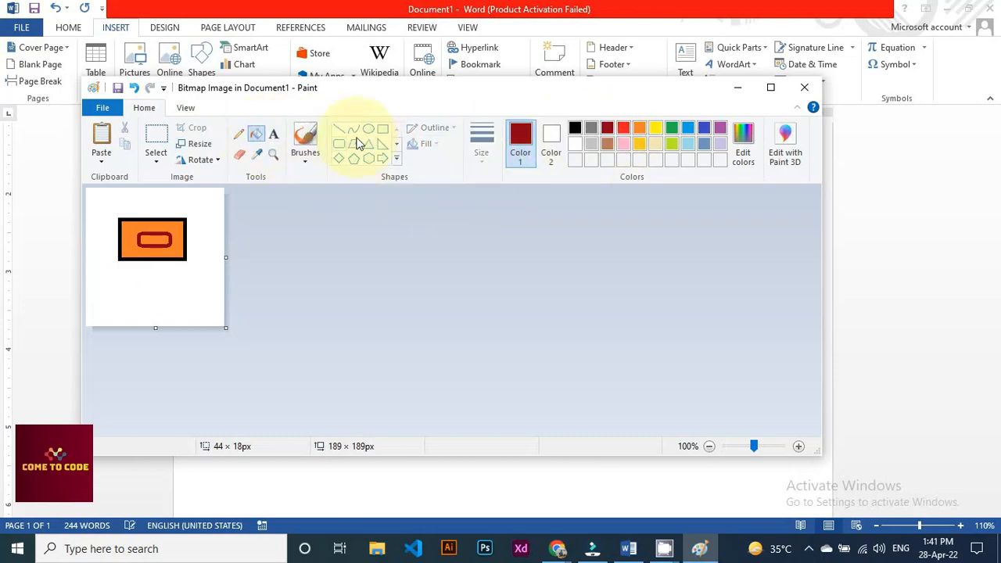
{"action": "left_click", "coordinate": [160, 235]}
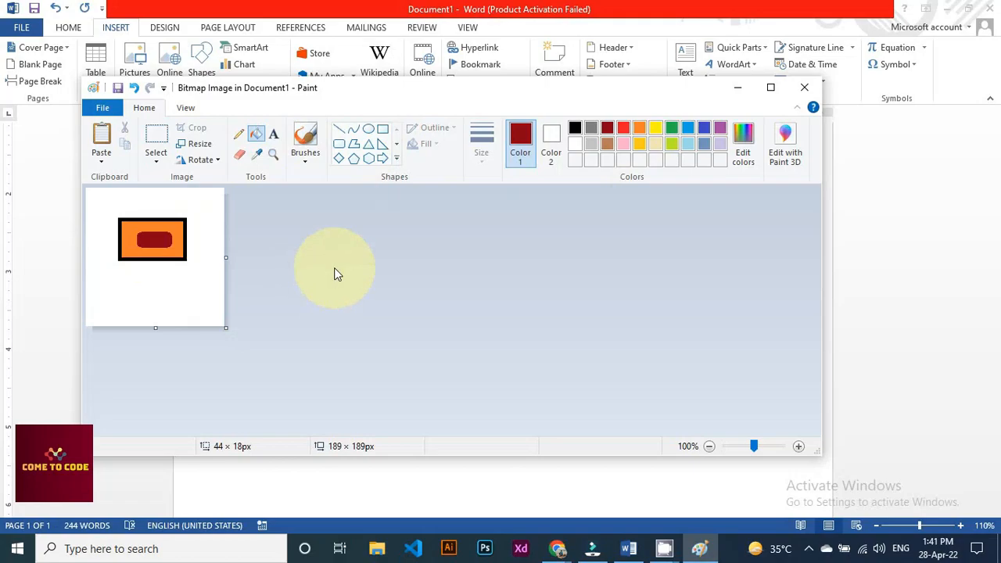
{"action": "left_click", "coordinate": [805, 88]}
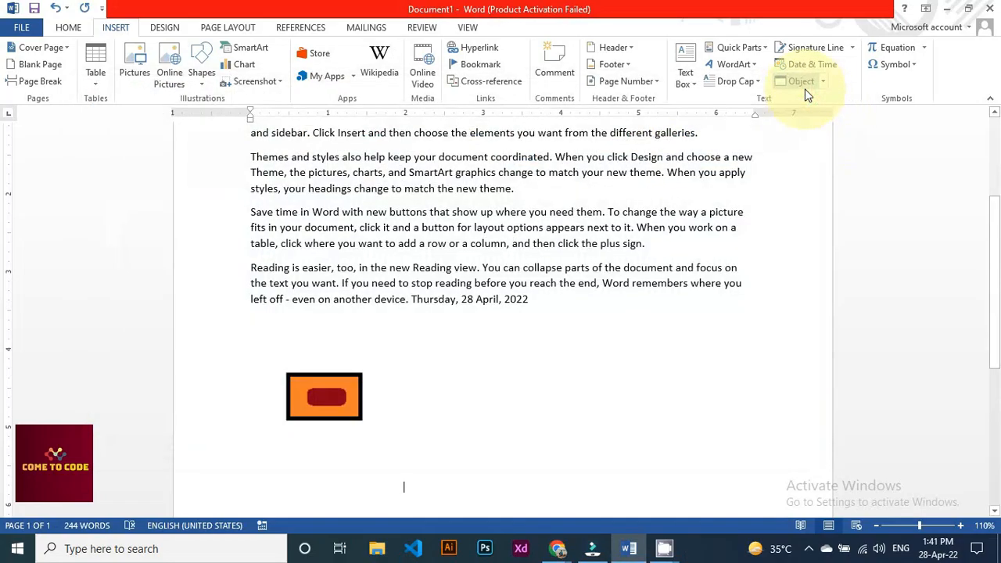
Select the orange-and-red Paint drawing and delete it
{"action": "left_click", "coordinate": [339, 391]}
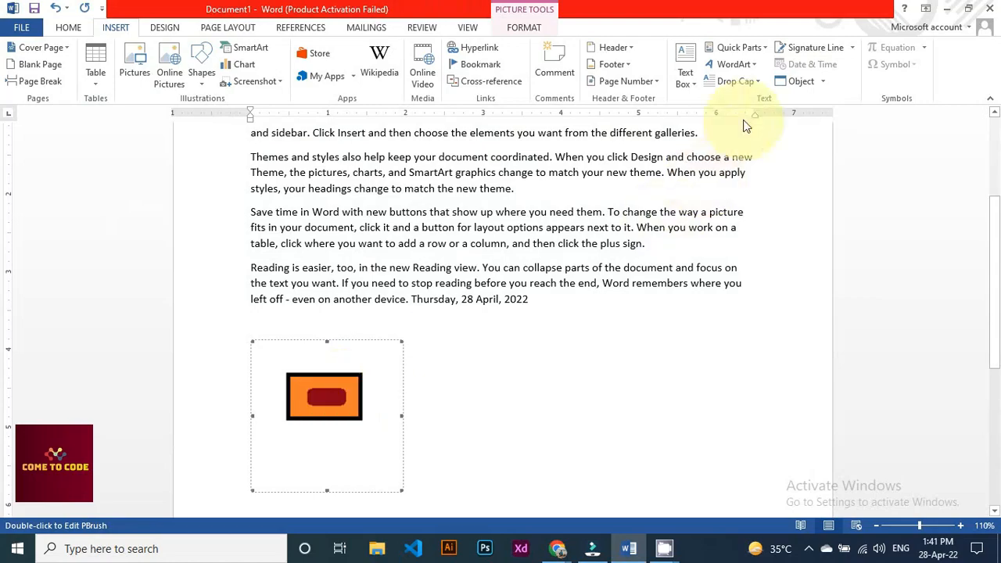
{"action": "key", "text": "Delete"}
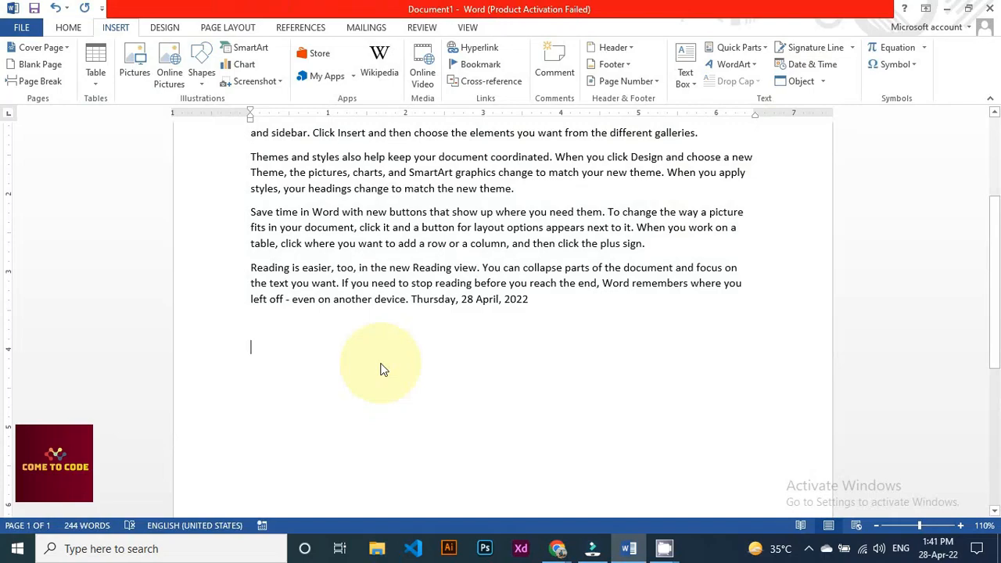
Insert a blank new equation from the Equation gallery below the dated paragraph
{"action": "left_click", "coordinate": [925, 50]}
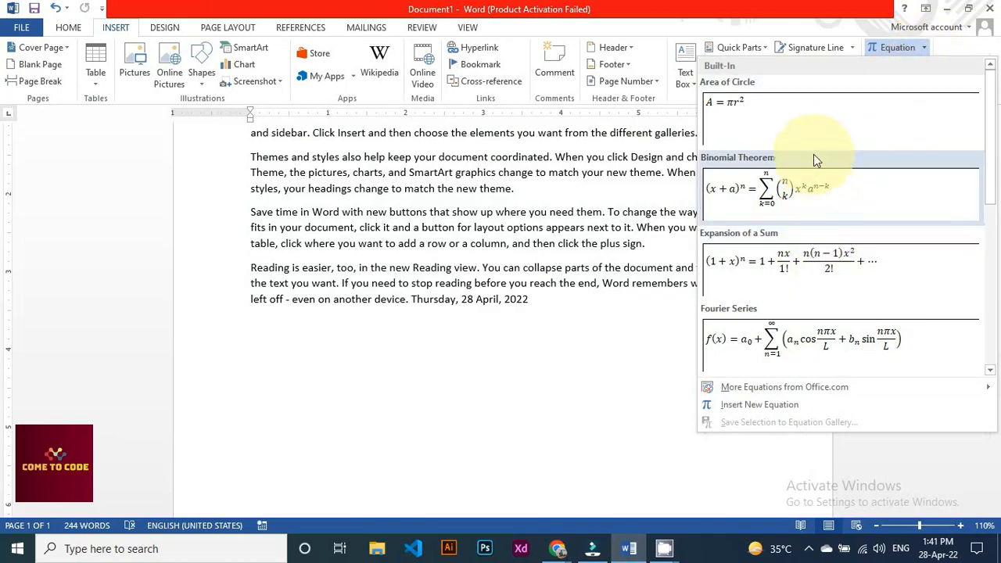
{"action": "scroll", "coordinate": [816, 237], "scroll_direction": "down", "scroll_amount": 3}
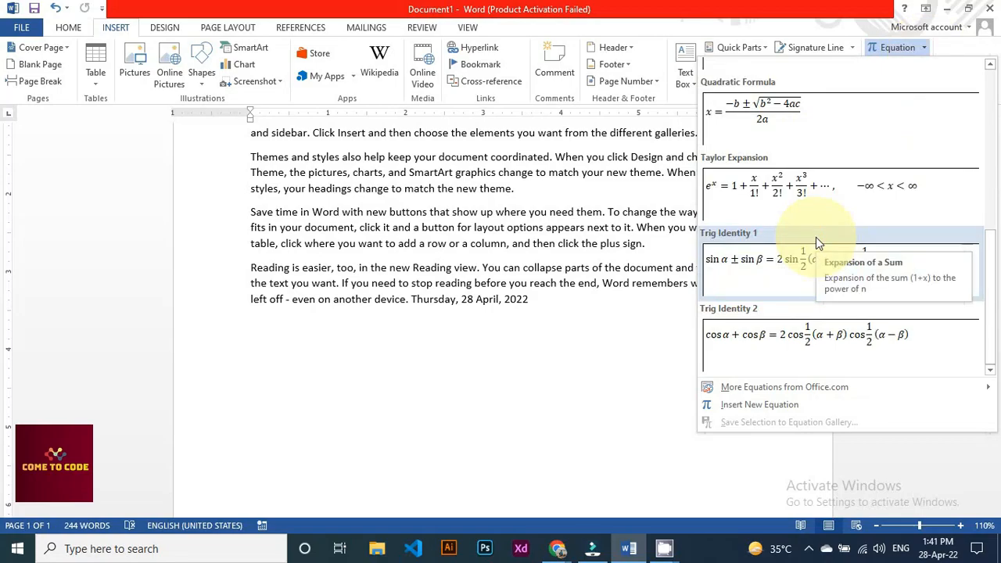
{"action": "left_click", "coordinate": [796, 406]}
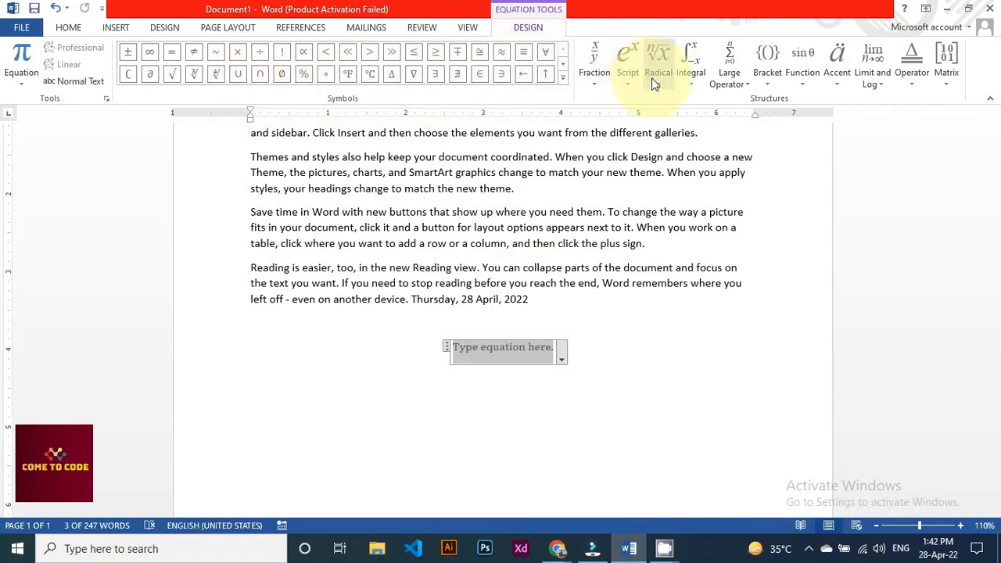
After browsing the Fraction, Script and Limit and Log layouts, insert an empty 3x3 matrix
{"action": "left_click", "coordinate": [598, 84]}
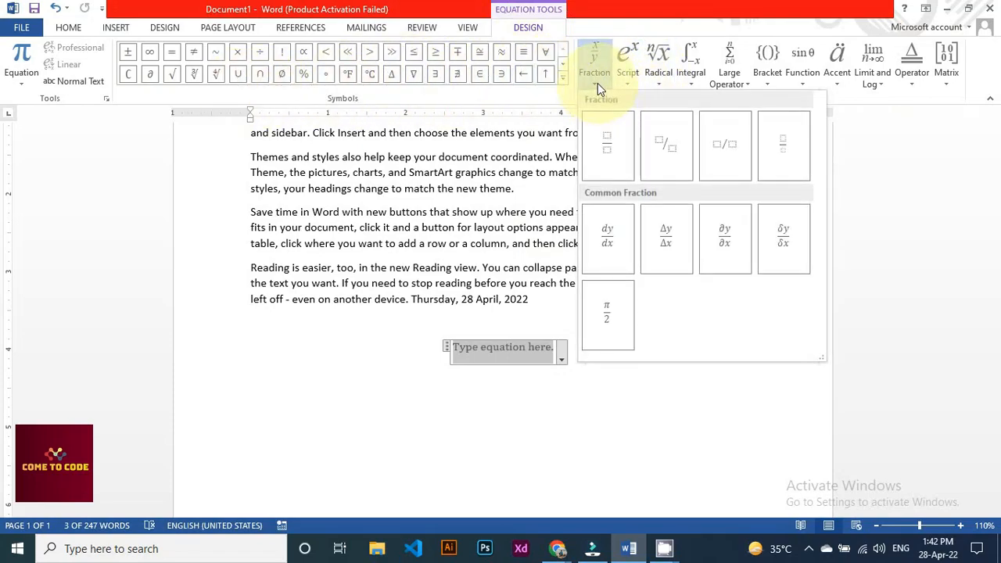
{"action": "left_click", "coordinate": [626, 84]}
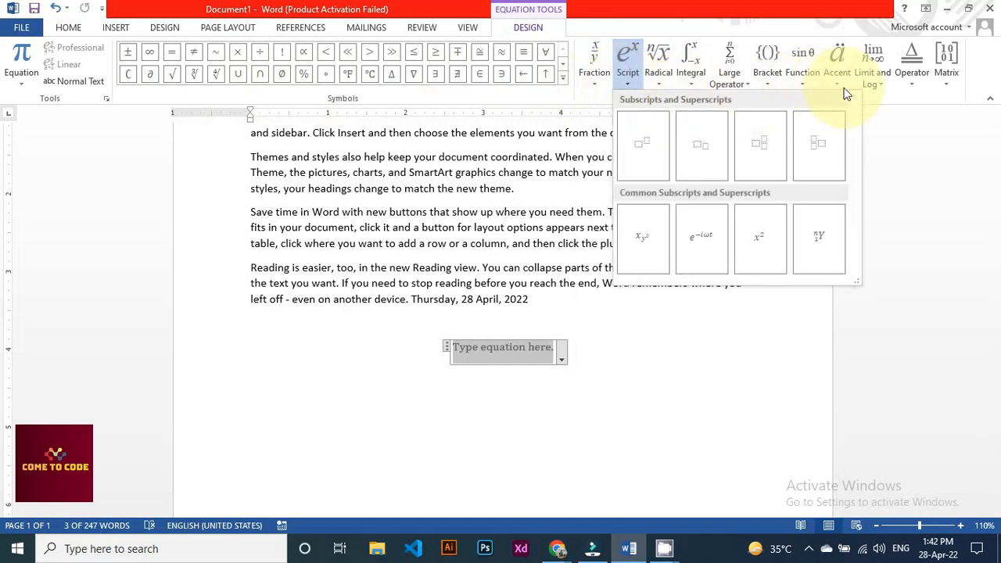
{"action": "left_click", "coordinate": [876, 74]}
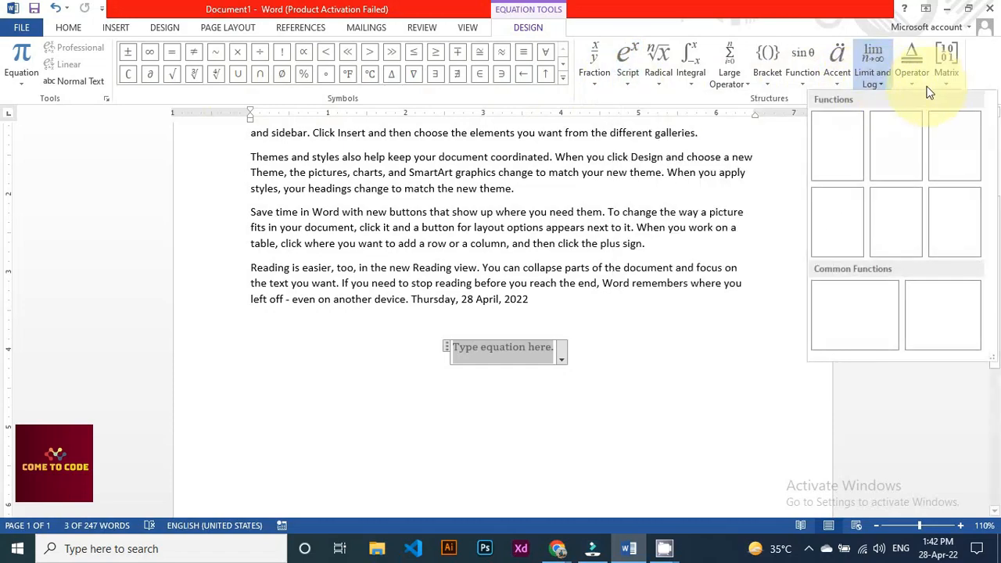
{"action": "left_click", "coordinate": [945, 81]}
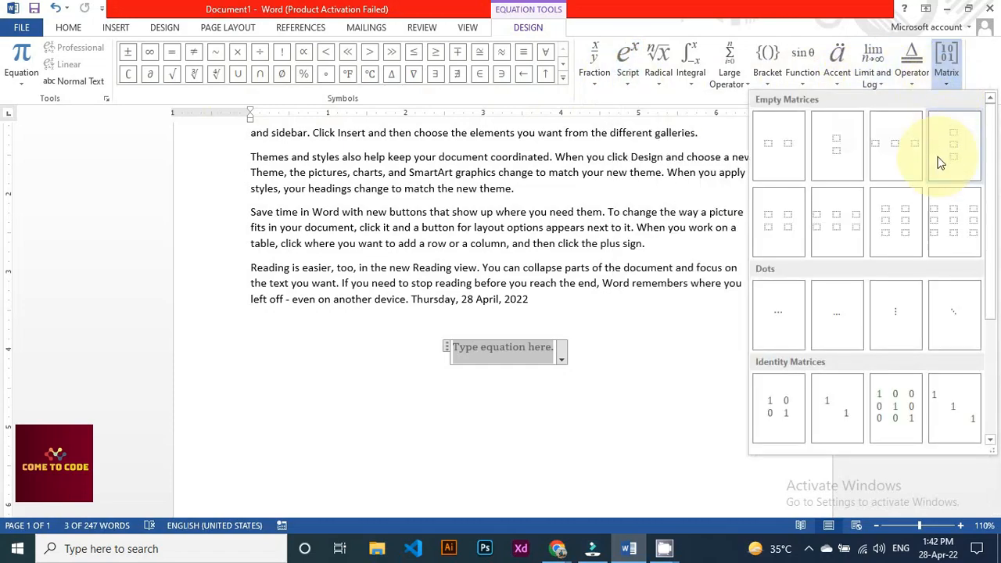
{"action": "left_click", "coordinate": [945, 210]}
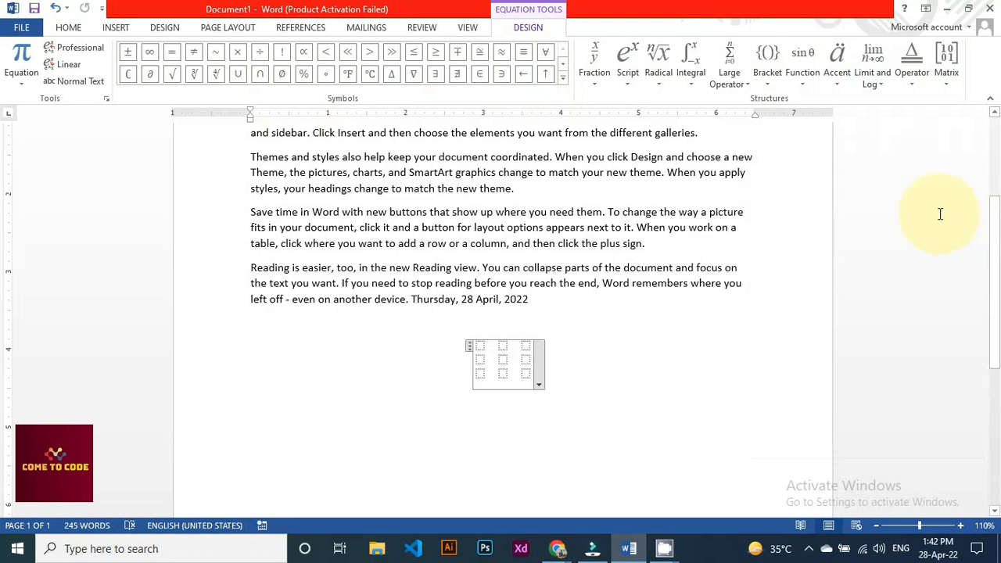
Fill the matrix with 5 and 5 in the top row and 4 in the centre
{"action": "left_click", "coordinate": [480, 347]}
{"action": "type", "text": "5"}
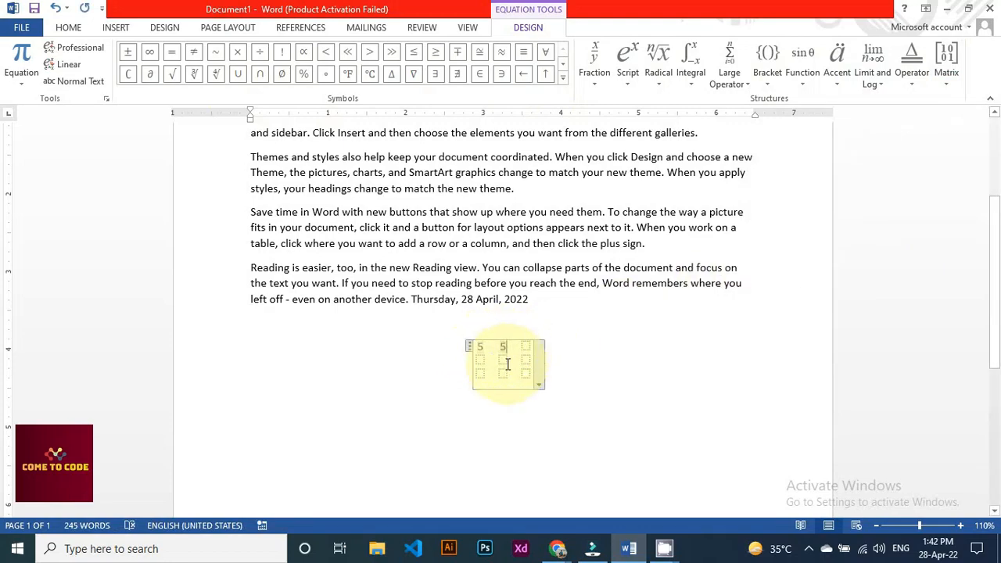
{"action": "left_click", "coordinate": [502, 345]}
{"action": "type", "text": "5 "}
{"action": "type", "text": "4"}
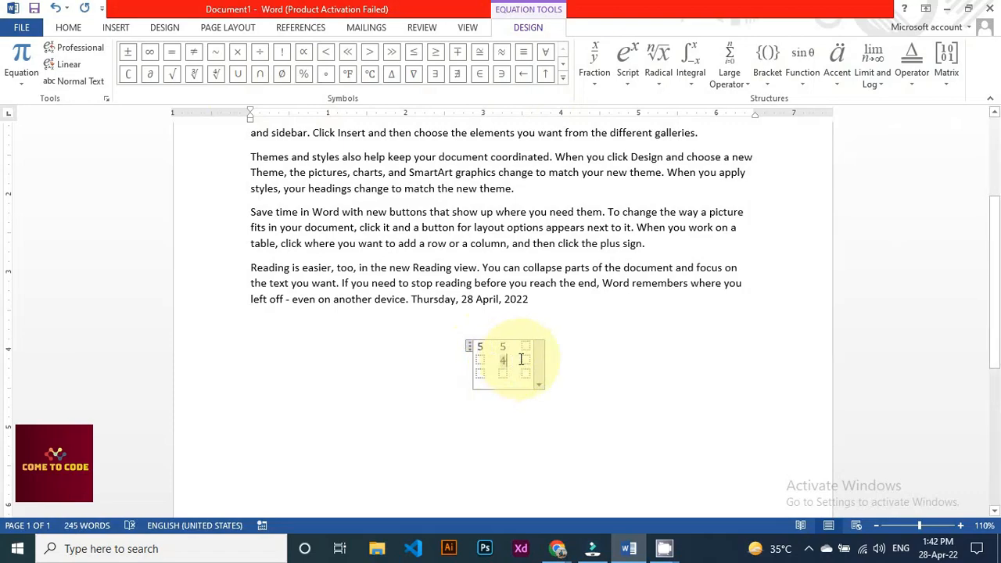
{"action": "left_click", "coordinate": [525, 360]}
{"action": "left_click", "coordinate": [555, 301]}
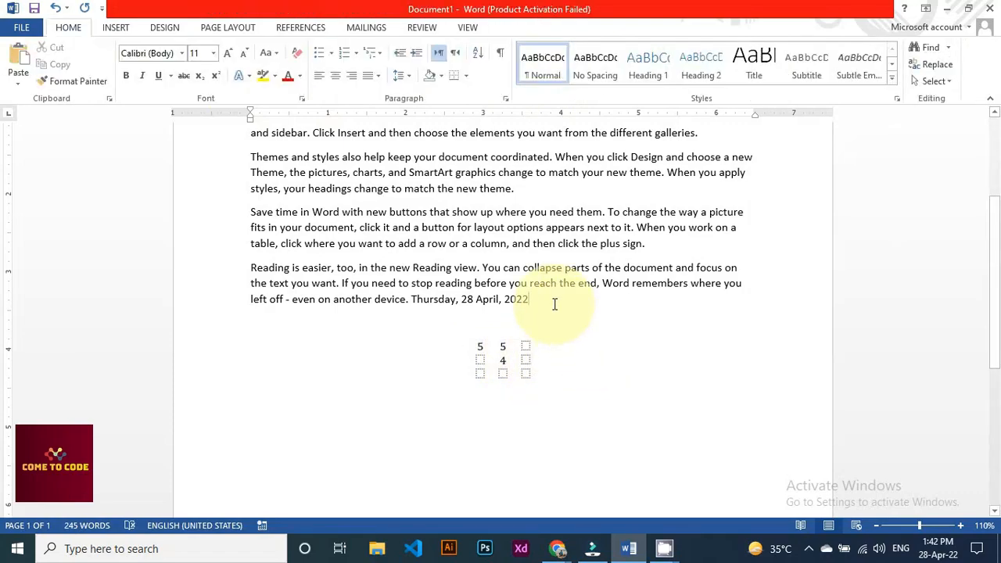
Type the e-mail address on a new line below the date paragraph, fixing its typo
{"action": "left_click", "coordinate": [114, 26]}
{"action": "left_click", "coordinate": [915, 65]}
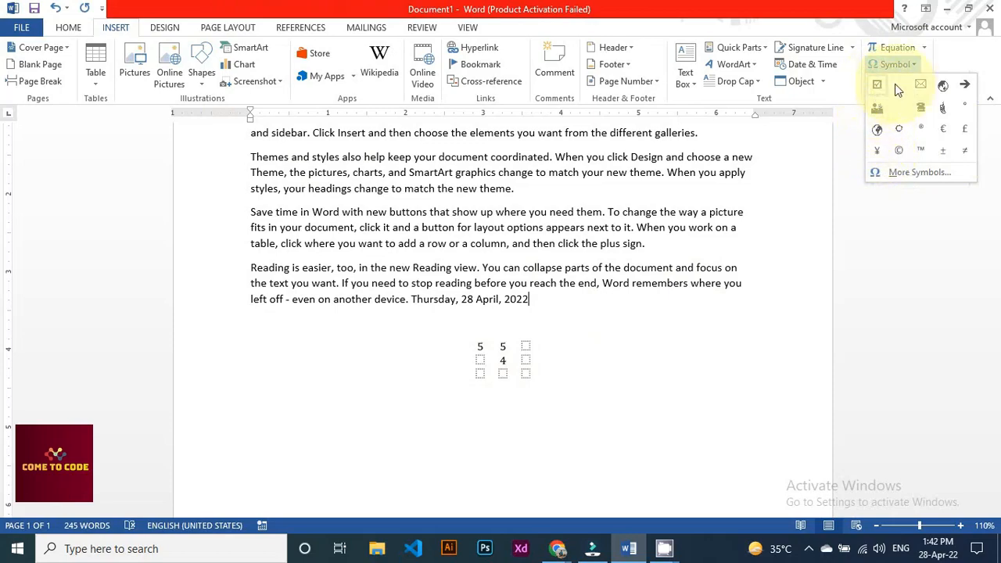
{"action": "left_click", "coordinate": [550, 307]}
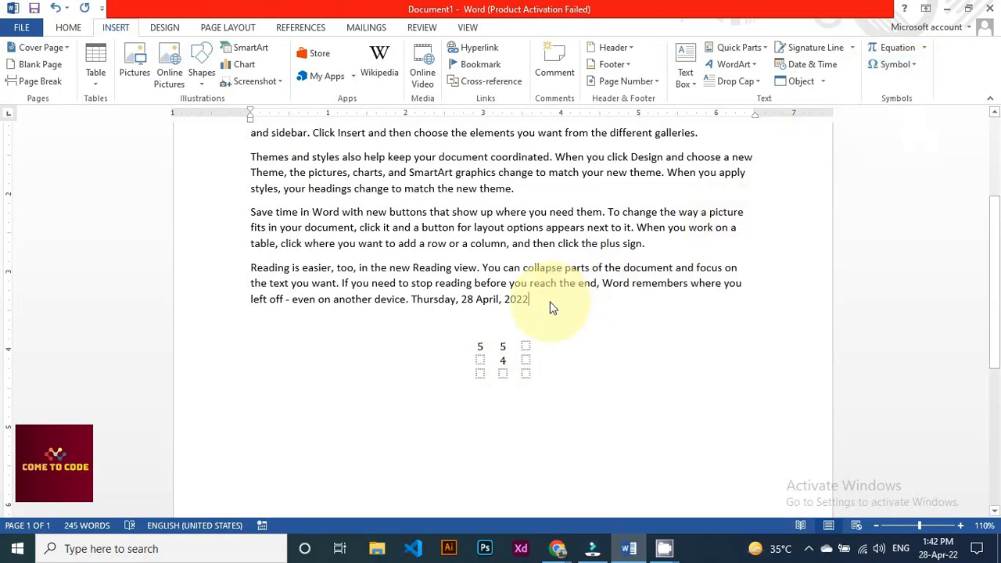
{"action": "key", "text": "Return"}
{"action": "key", "text": "Return"}
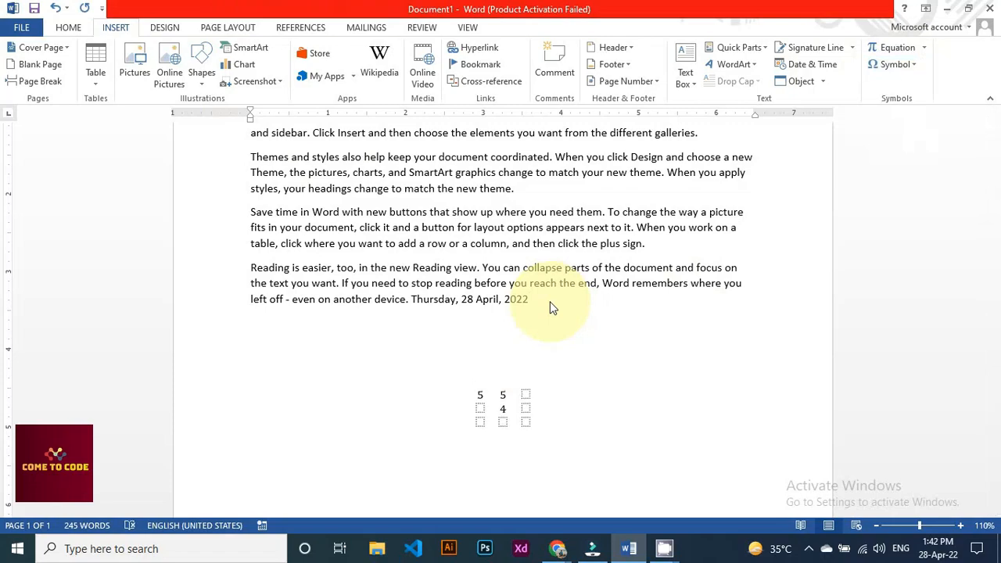
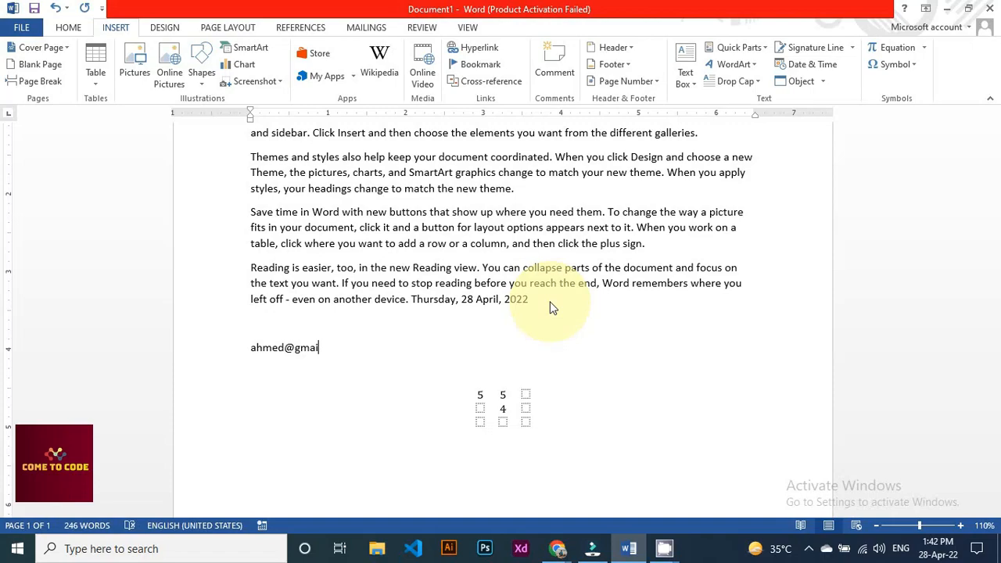
{"action": "key", "text": "Left"}
{"action": "key", "text": "Left"}
{"action": "key", "text": "Left"}
{"action": "key", "text": "Left"}
{"action": "left_click", "coordinate": [250, 347]}
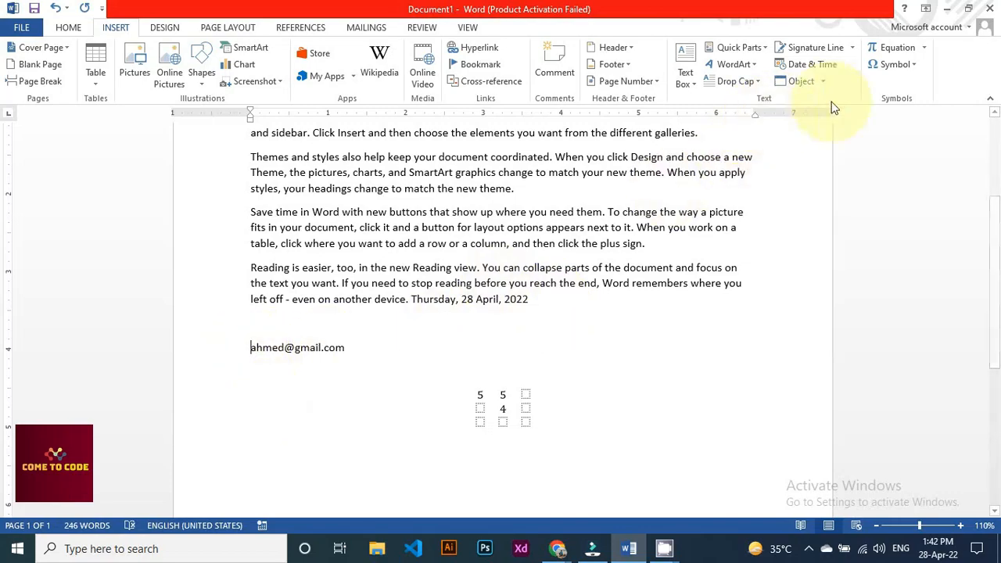
Find the Wingdings envelope symbol in More Symbols, insert it, and open Shortcut Key
{"action": "left_click", "coordinate": [911, 66]}
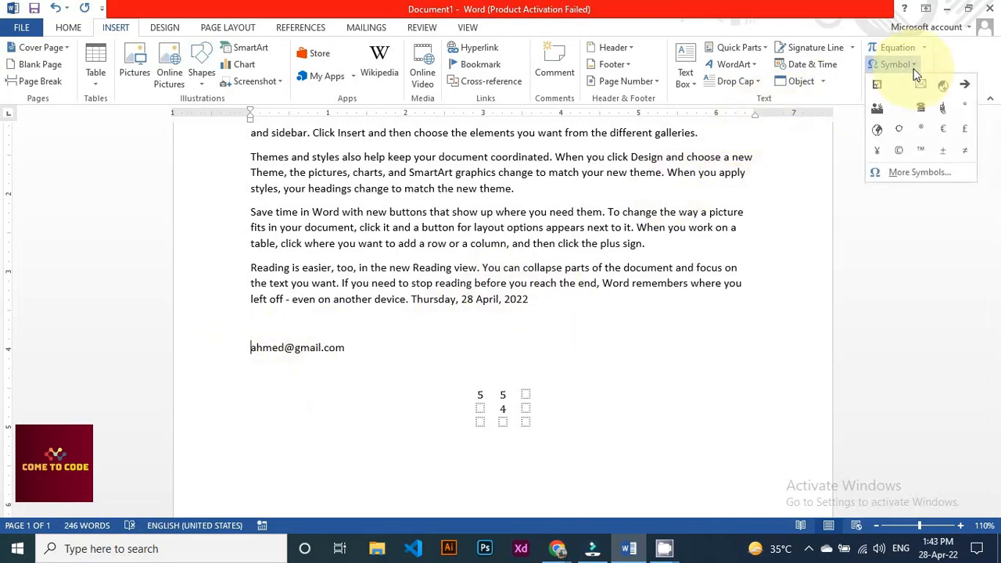
{"action": "left_click", "coordinate": [920, 172]}
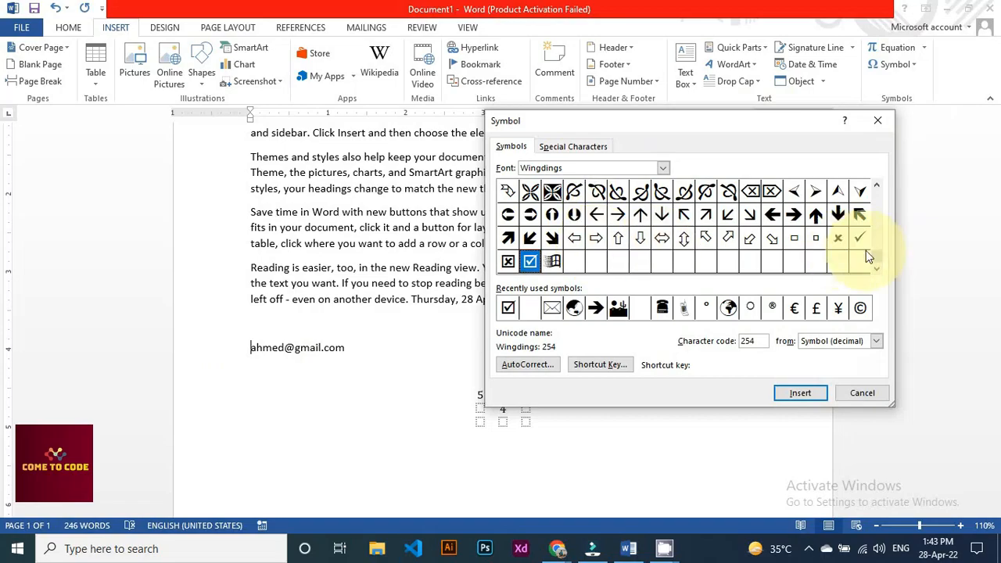
{"action": "left_click", "coordinate": [875, 186]}
{"action": "left_click", "coordinate": [875, 185]}
{"action": "left_click", "coordinate": [875, 186]}
{"action": "left_click", "coordinate": [875, 187]}
{"action": "left_click", "coordinate": [875, 187]}
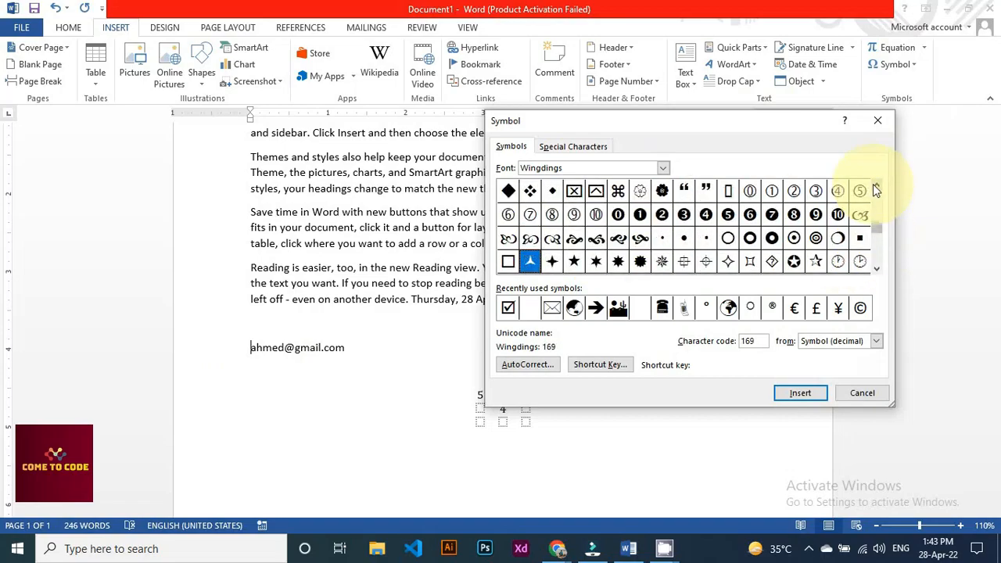
{"action": "left_click", "coordinate": [875, 187]}
{"action": "left_click", "coordinate": [875, 187]}
{"action": "left_click", "coordinate": [875, 188]}
{"action": "left_click", "coordinate": [875, 188]}
{"action": "left_click", "coordinate": [875, 188]}
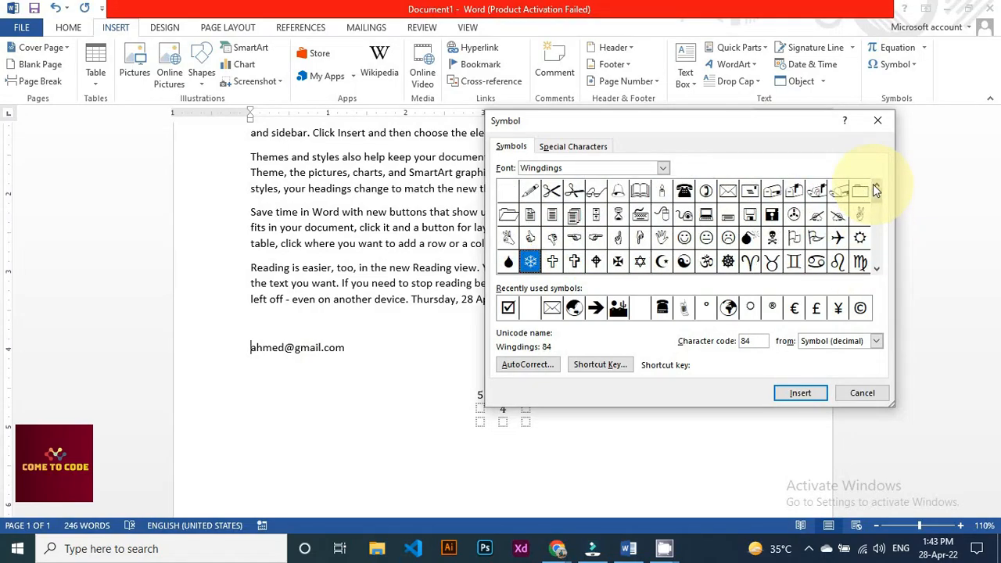
{"action": "left_click", "coordinate": [730, 195]}
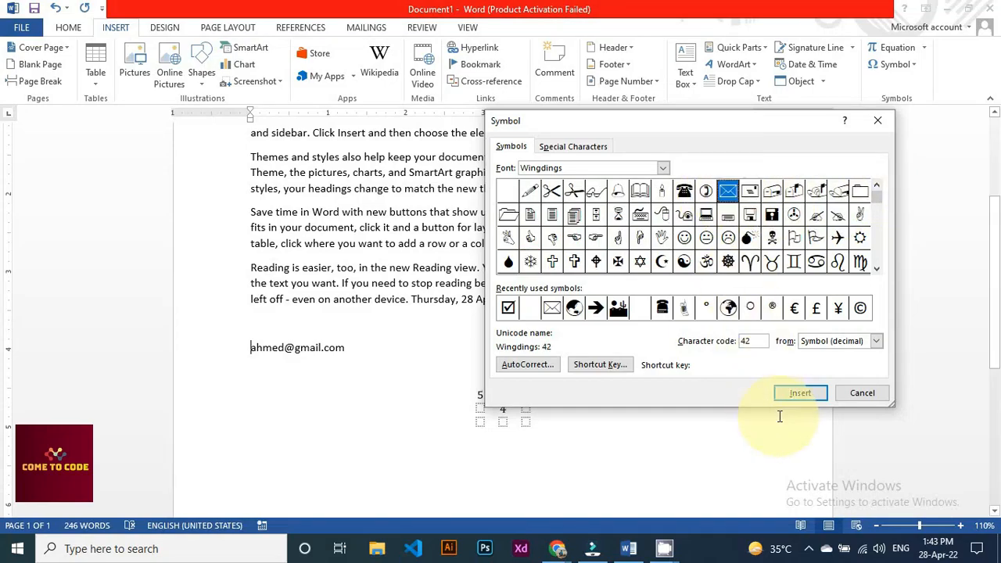
{"action": "left_click", "coordinate": [798, 397]}
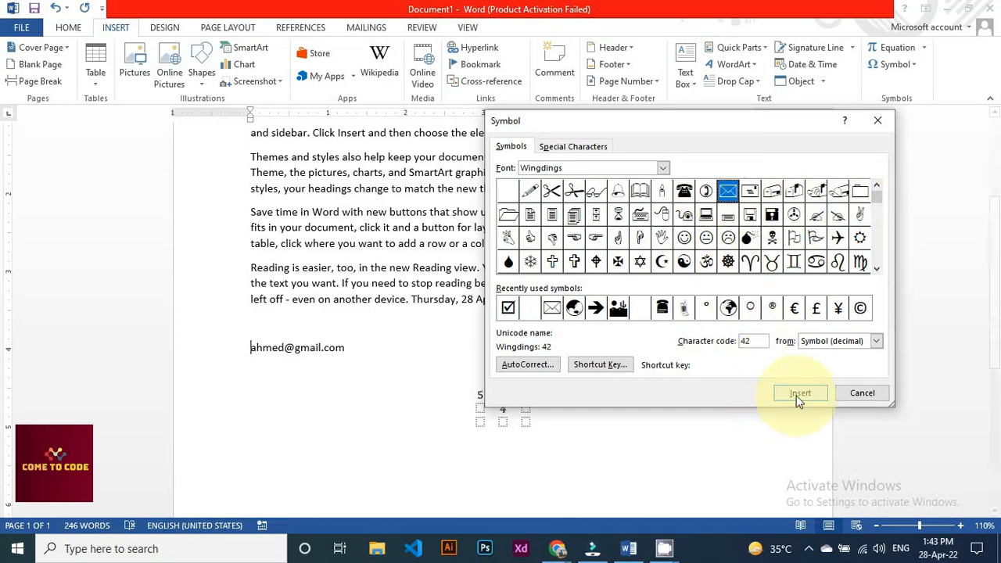
{"action": "left_click", "coordinate": [602, 368]}
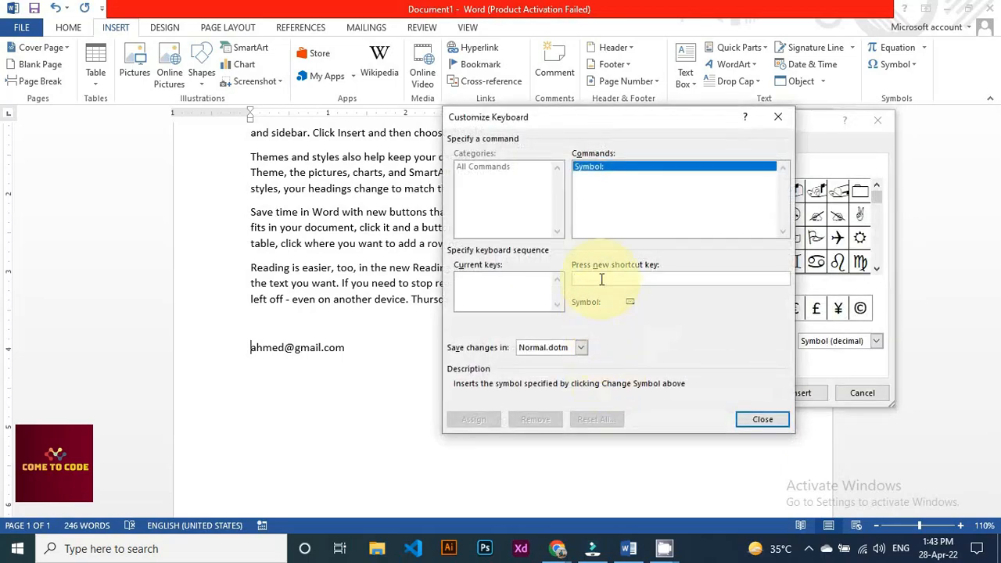
Assign Ctrl+Space as the keyboard shortcut for the Wingdings envelope symbol
{"action": "key", "text": "ctrl+space"}
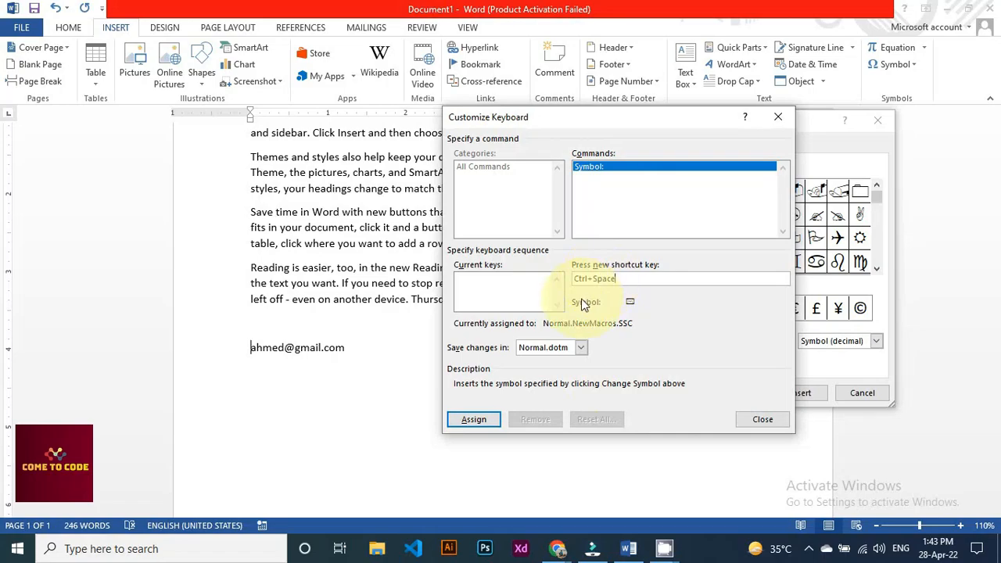
{"action": "left_click", "coordinate": [484, 423]}
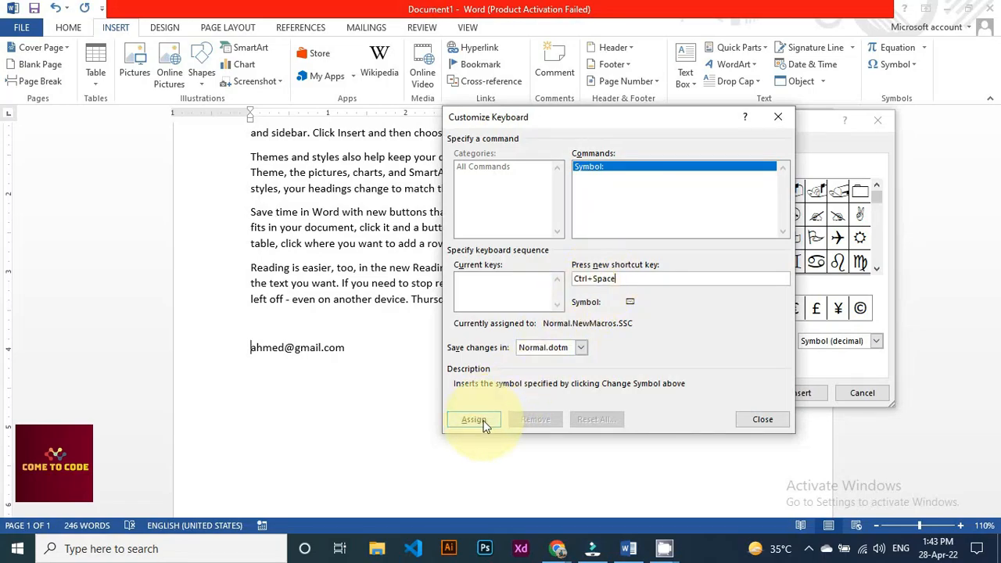
{"action": "left_click", "coordinate": [750, 426]}
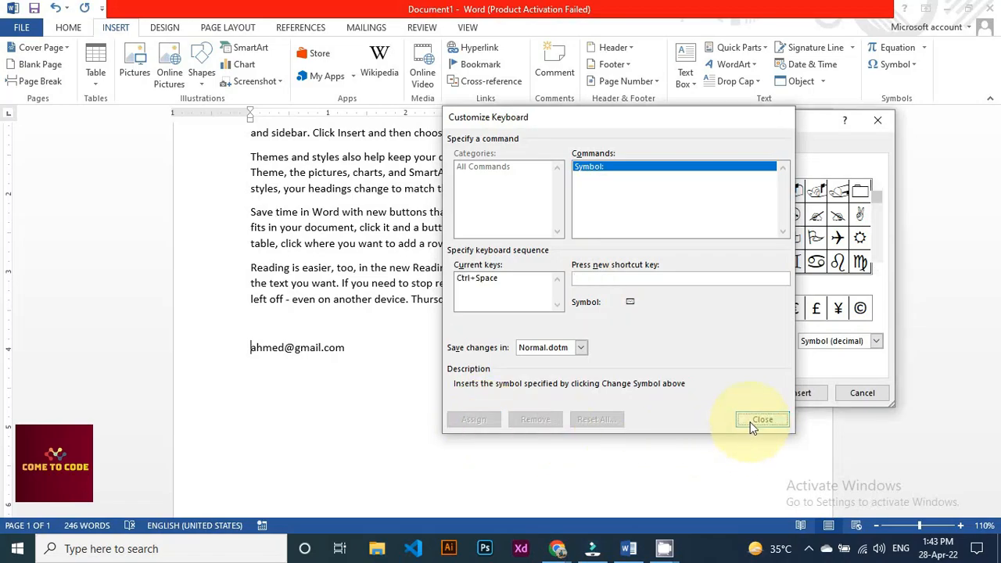
Put the envelope symbol in front of the e-mail address using the Ctrl+Space shortcut
{"action": "left_click", "coordinate": [860, 396]}
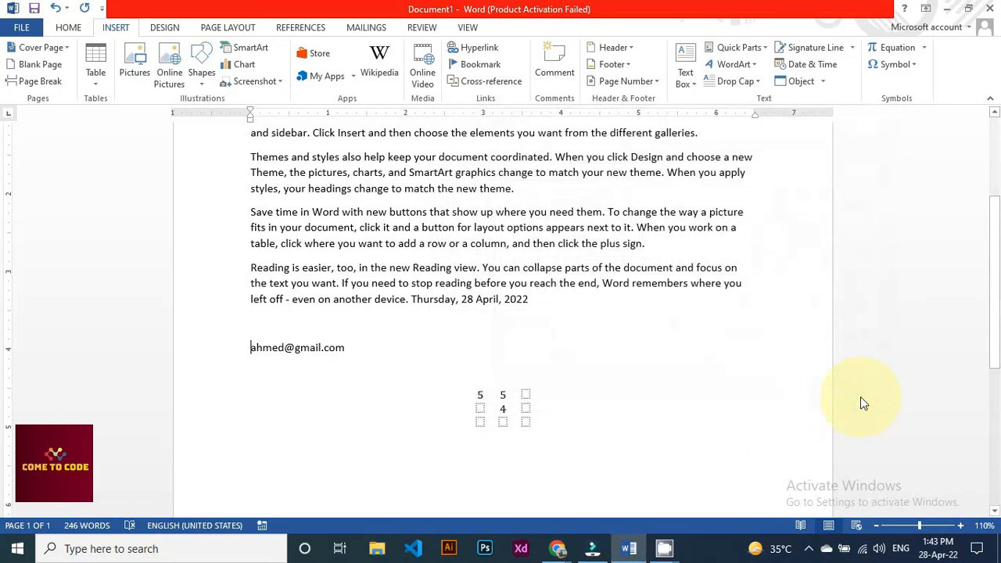
{"action": "left_click", "coordinate": [259, 353]}
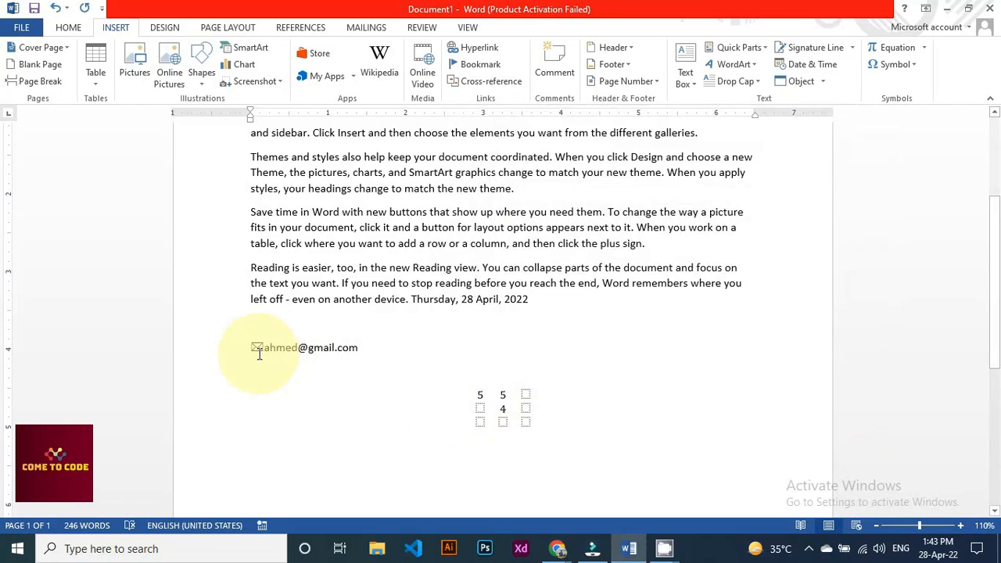
{"action": "key", "text": "ctrl+space"}
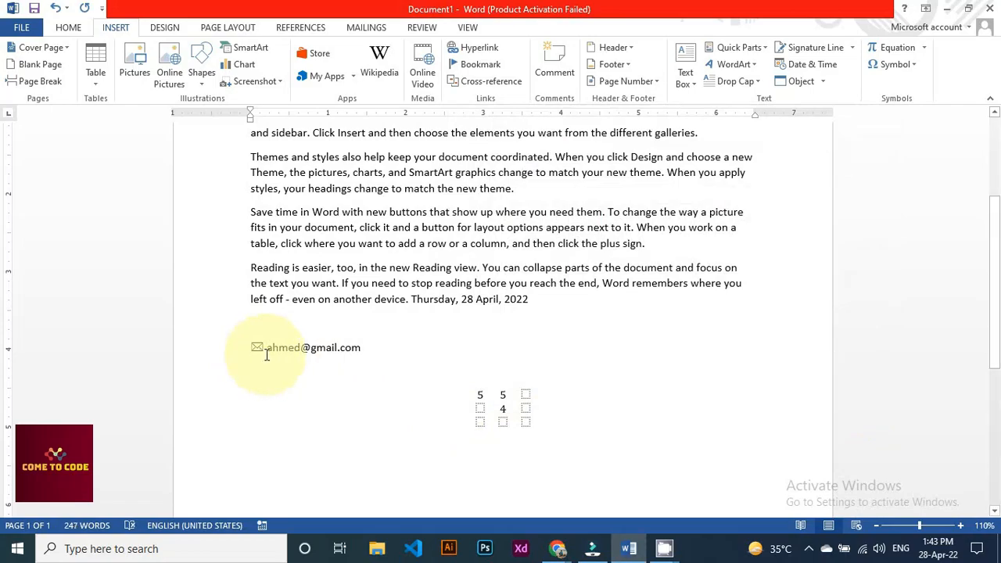
{"action": "left_click_drag", "start_coordinate": [267, 349], "coordinate": [253, 350]}
{"action": "left_click", "coordinate": [258, 394]}
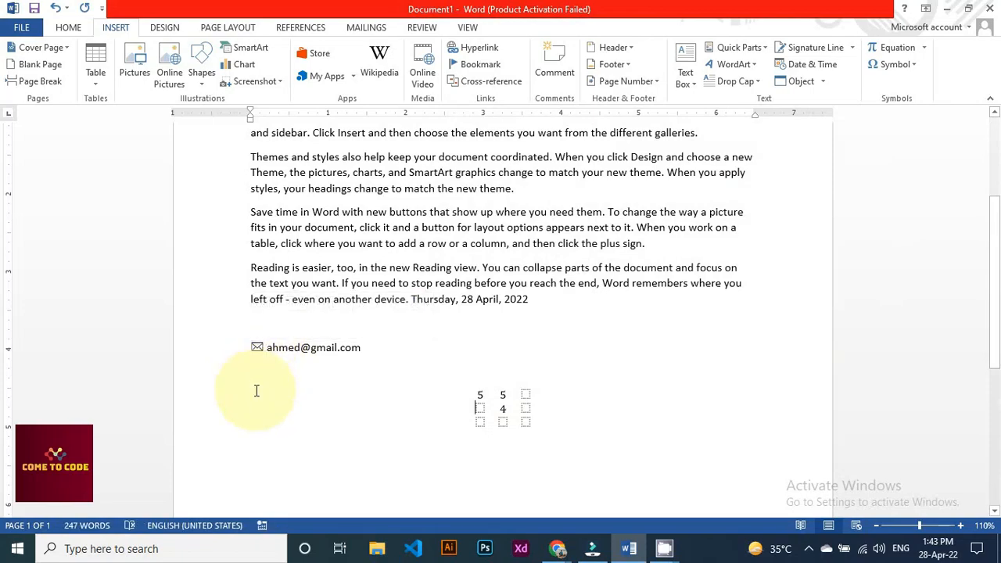
{"action": "left_click", "coordinate": [919, 68]}
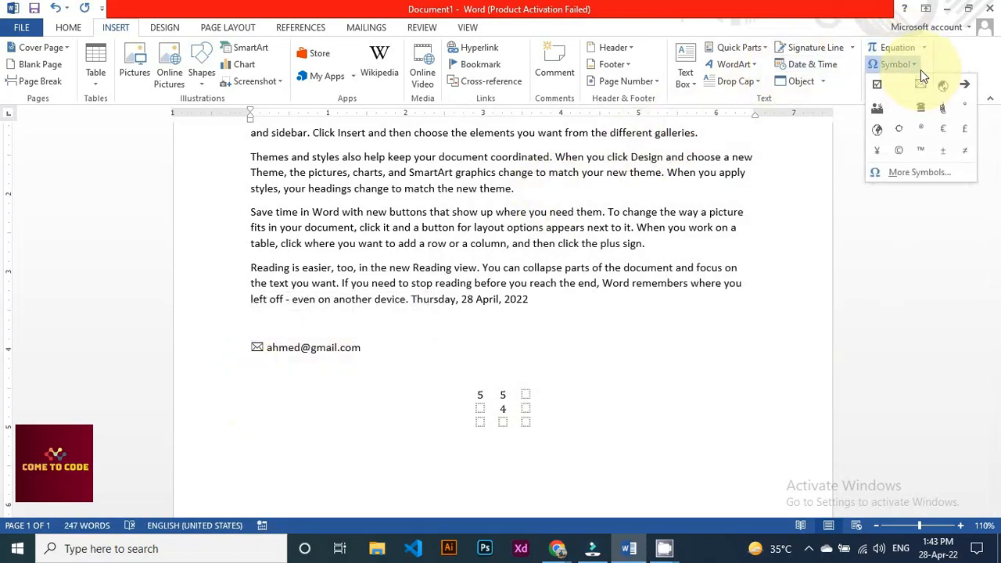
{"action": "left_click", "coordinate": [384, 352]}
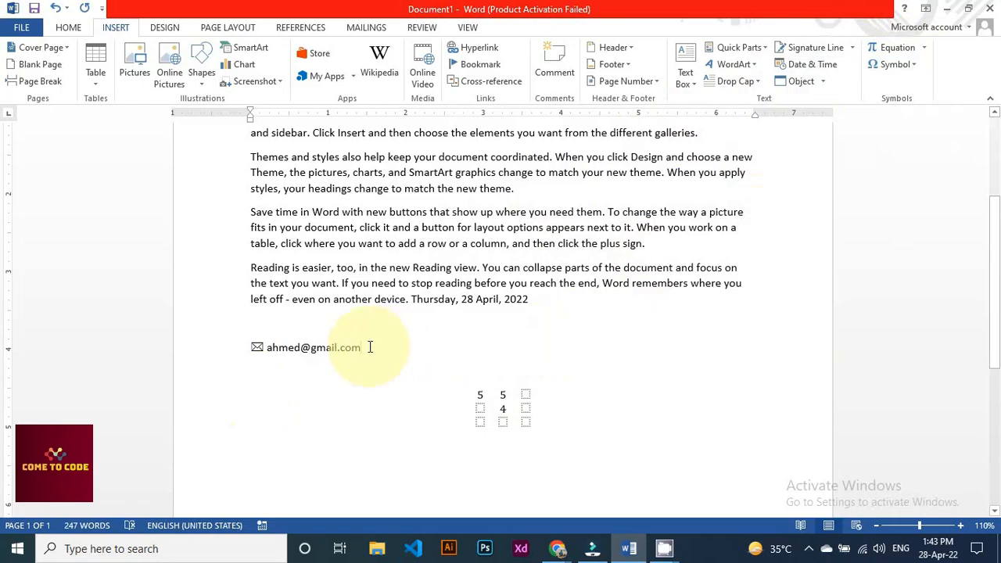